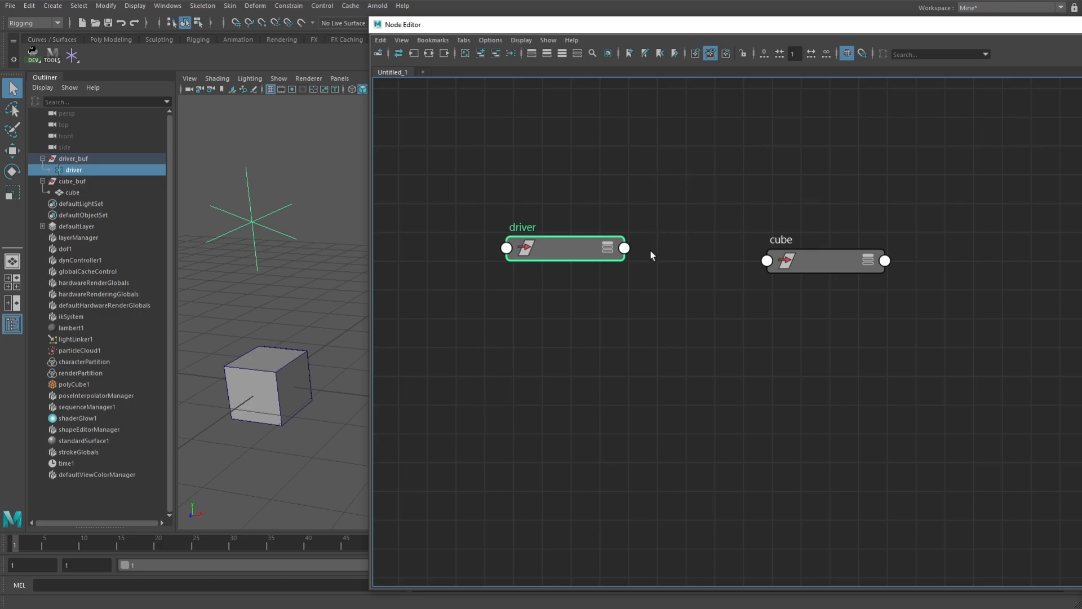
Examine the driver node's full attribute list in the node graph and collapse the node again
click(607, 250)
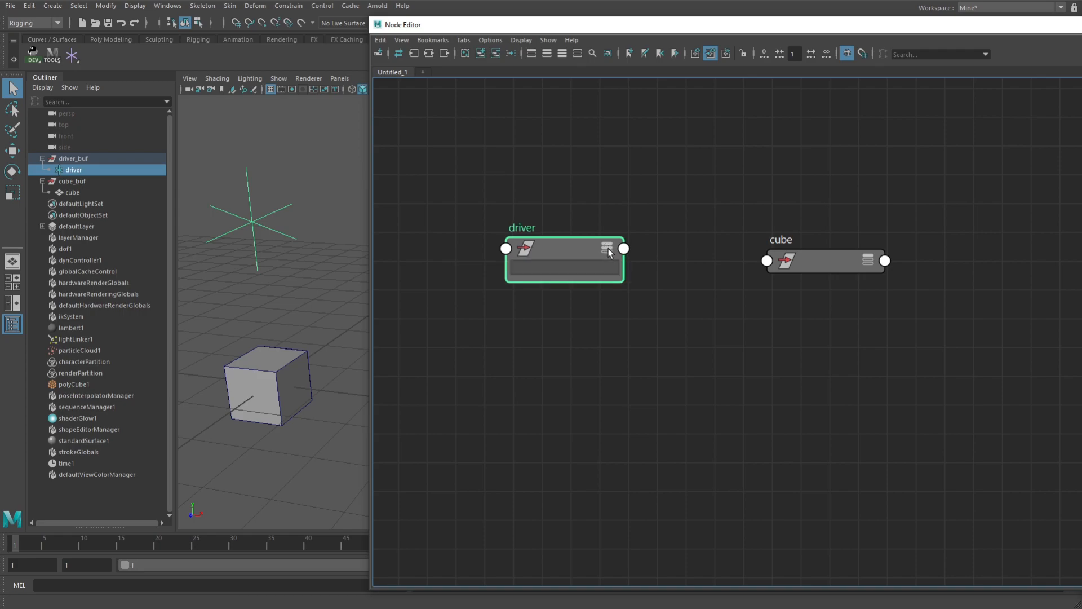
click(608, 250)
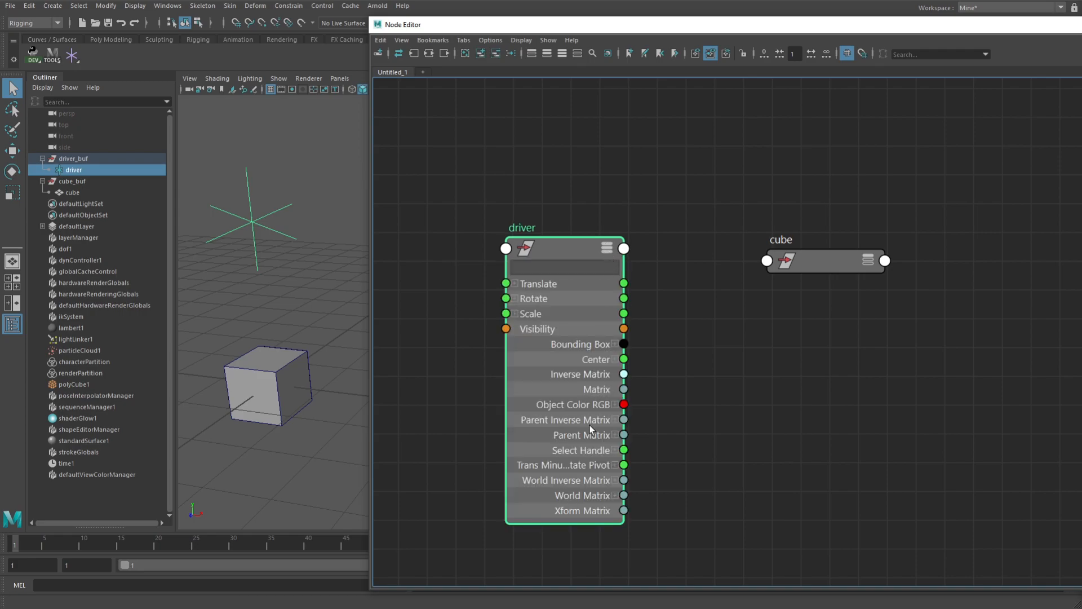
click(608, 250)
click(609, 251)
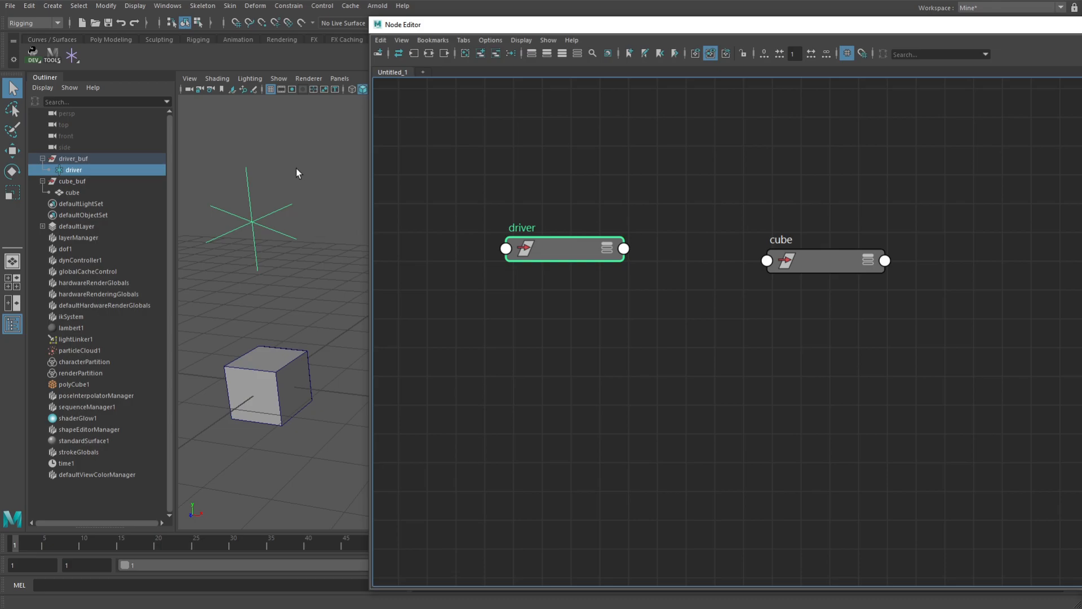
alt+right_drag(327, 260, 299, 275)
mouse_move(299, 275)
alt+middle_down()
mouse_move(306, 234)
mouse_move(242, 258)
mouse_move(287, 270)
alt+middle_up()
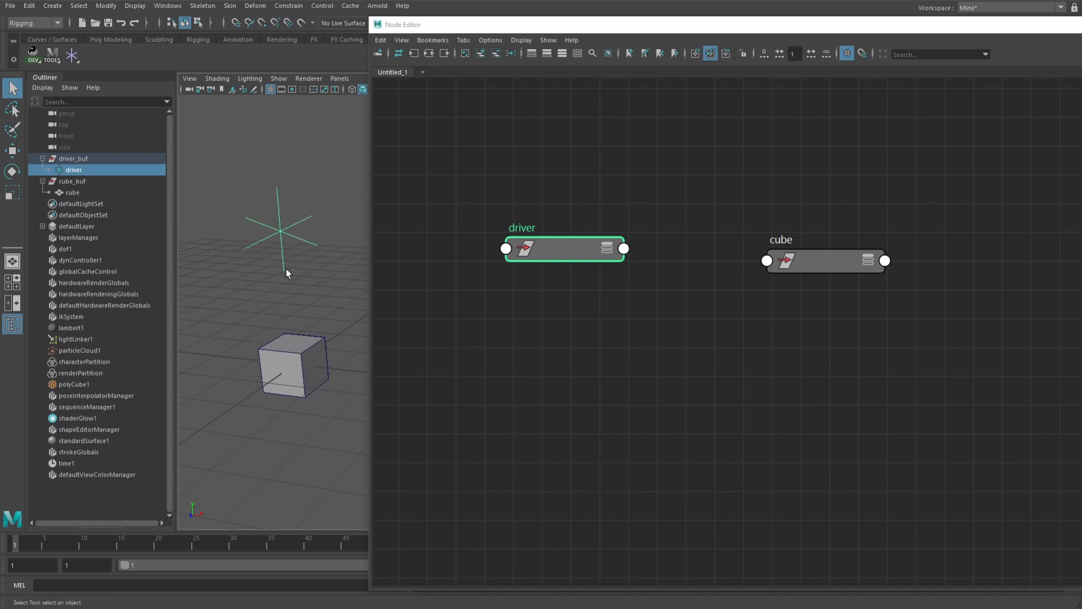
alt+middle_drag(691, 302, 740, 320)
alt+right_drag(705, 332, 678, 339)
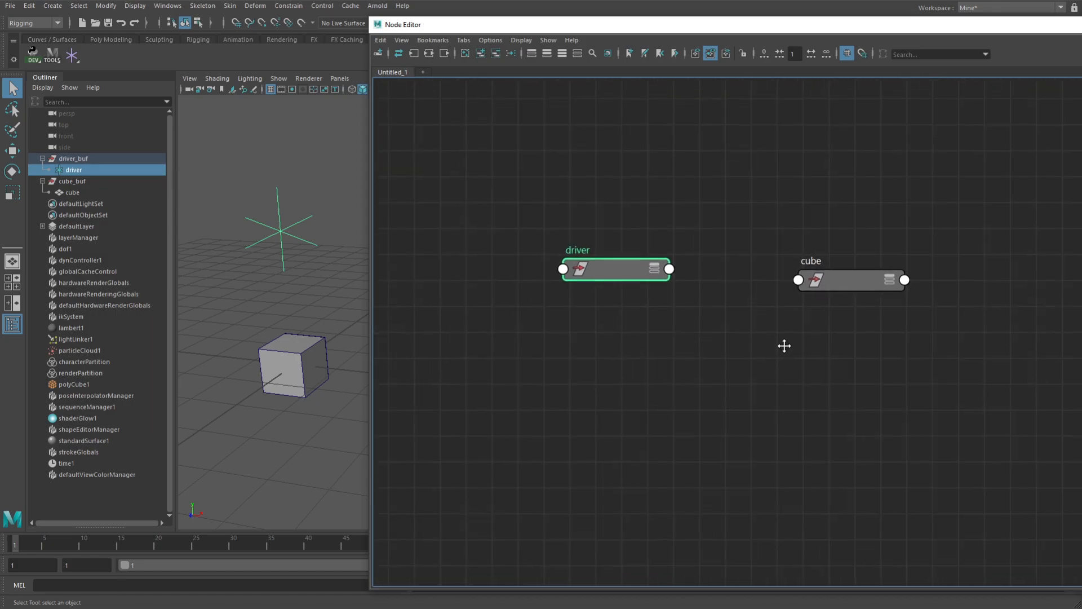
alt+middle_drag(785, 347, 752, 323)
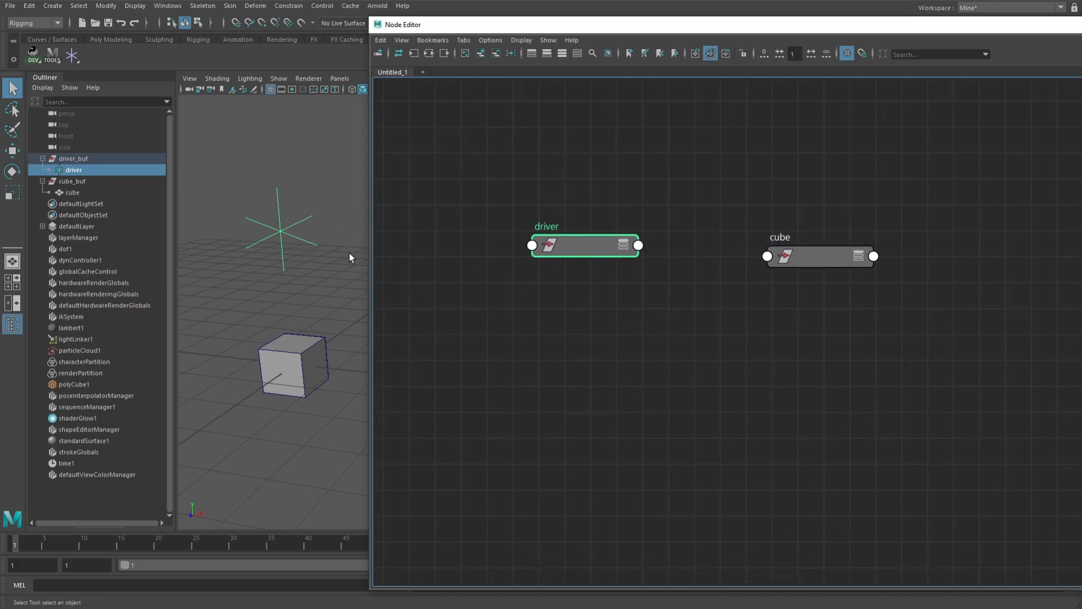
alt+right_drag(677, 320, 743, 305)
alt+middle_drag(743, 304, 752, 339)
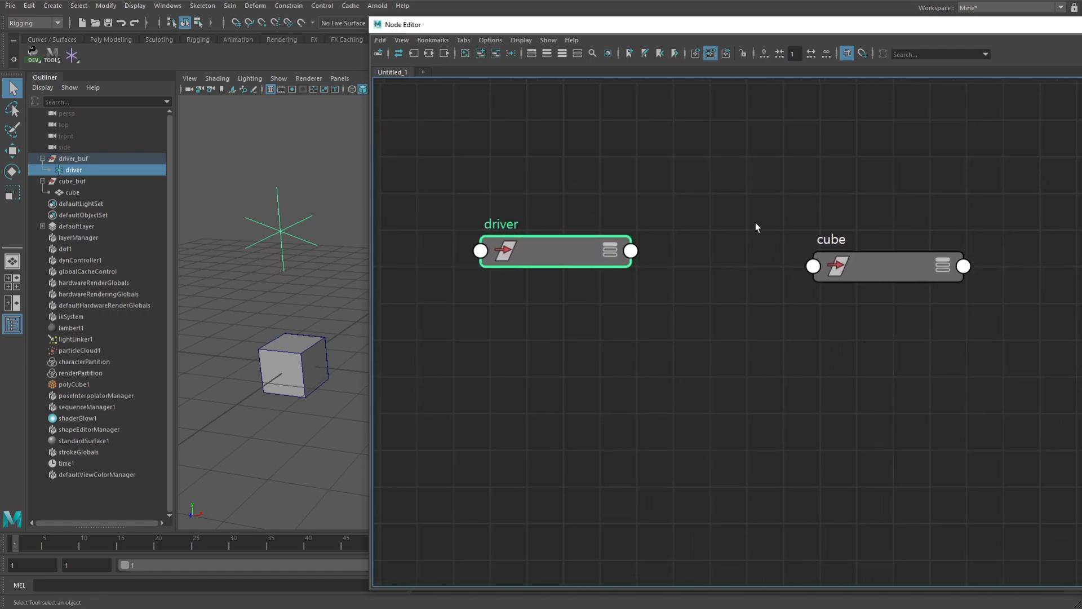
mouse_move(330, 179)
alt+mouse_down()
mouse_move(286, 164)
mouse_move(321, 172)
alt+mouse_up()
click(756, 158)
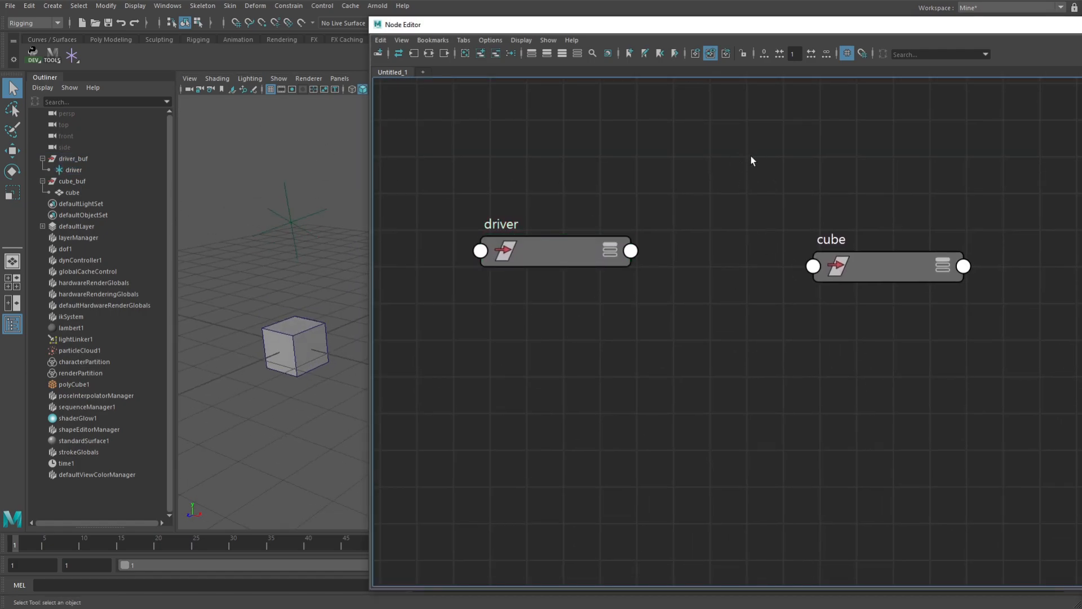
alt+drag(314, 258, 281, 243)
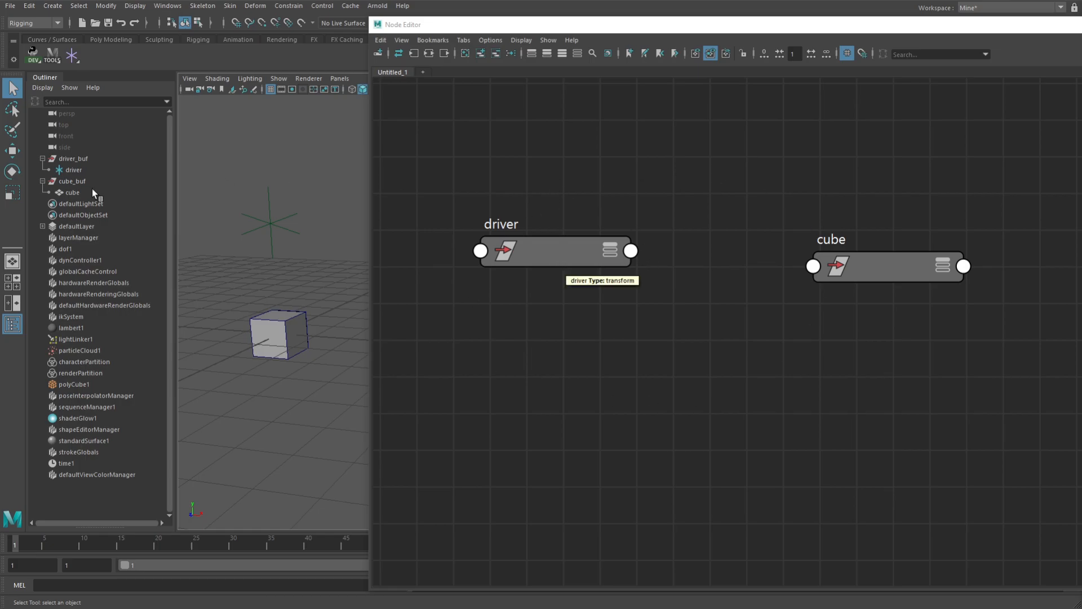
Add the cube_buf transform to the node graph and place it directly below the driver node
click(72, 181)
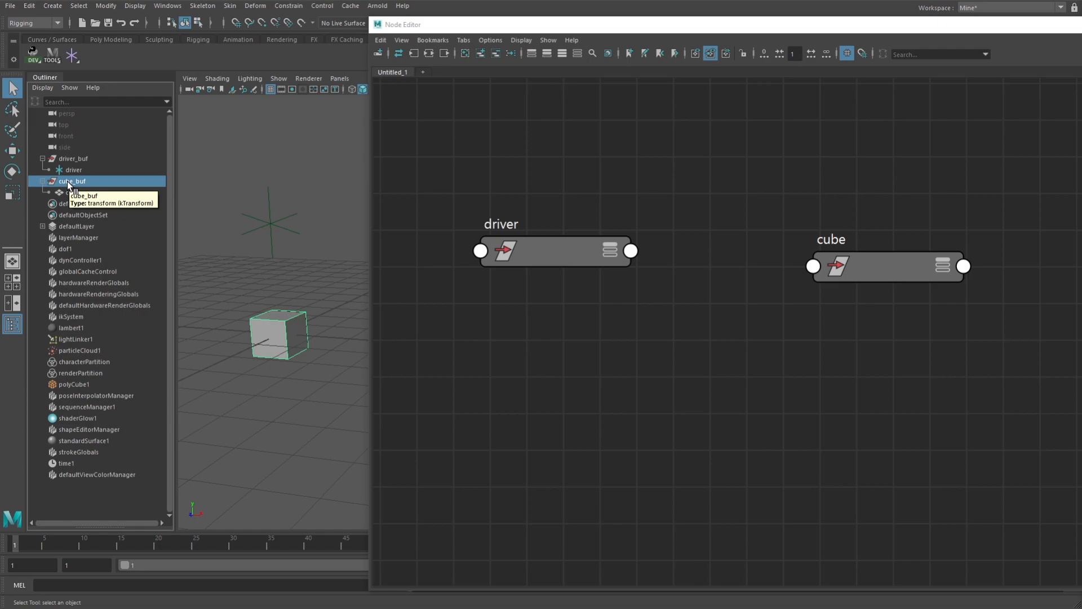
middle_drag(66, 180, 496, 174)
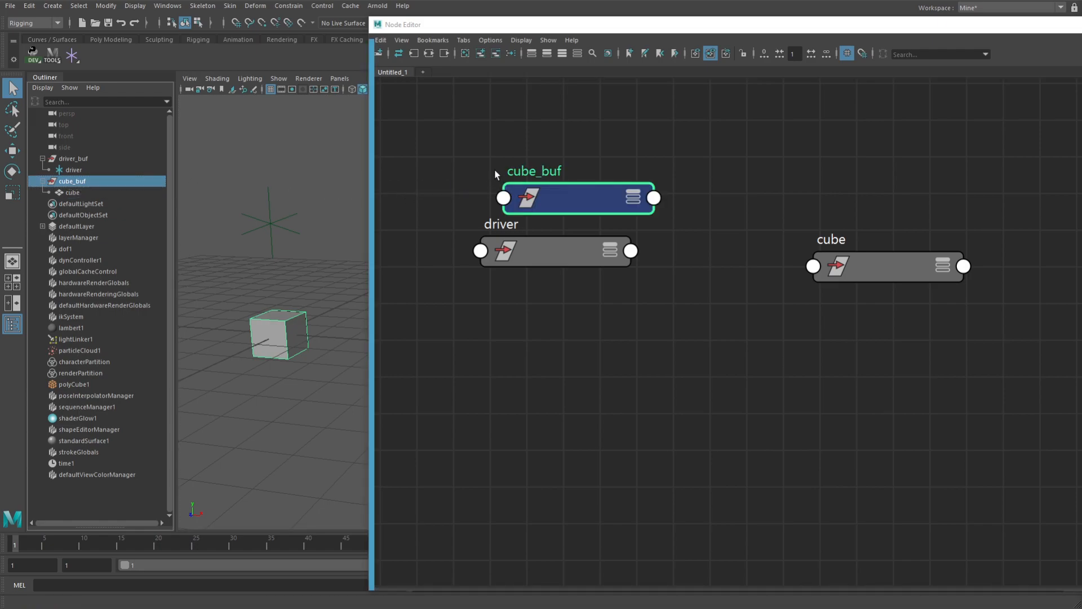
drag(579, 199, 576, 395)
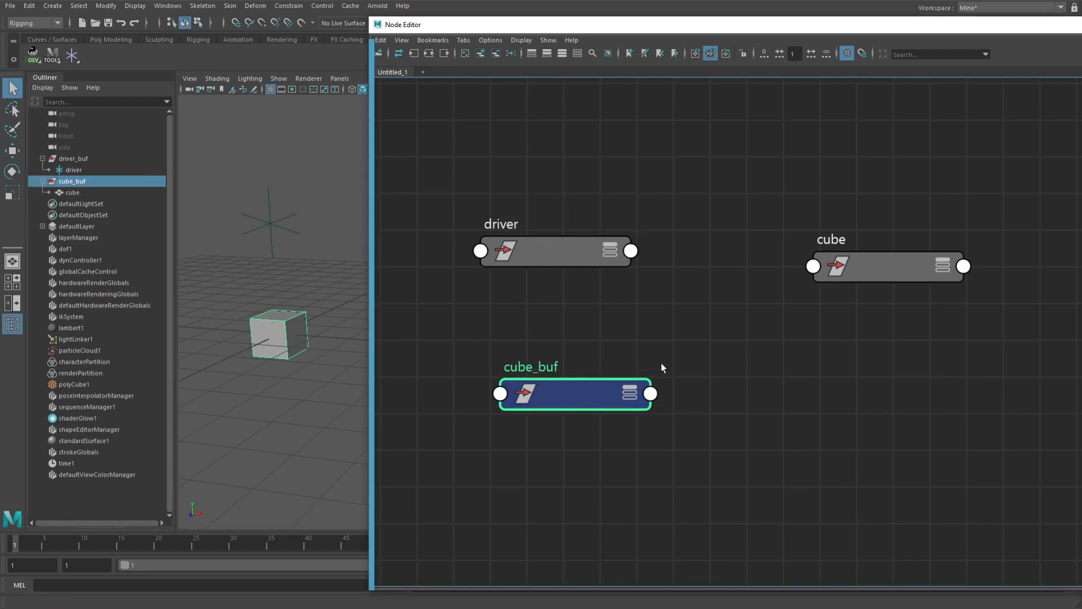
click(496, 53)
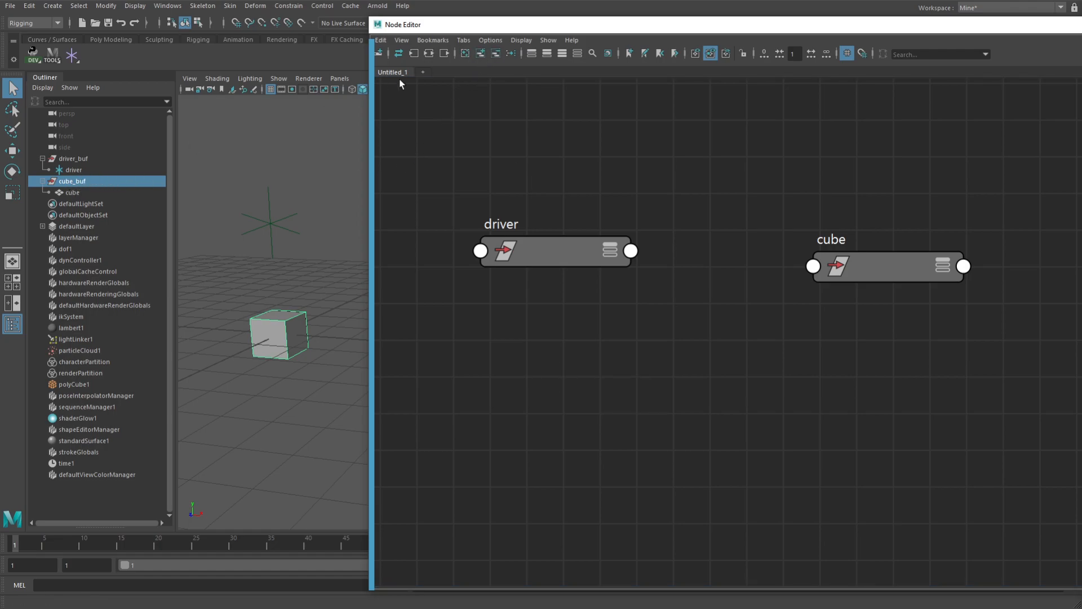
click(481, 53)
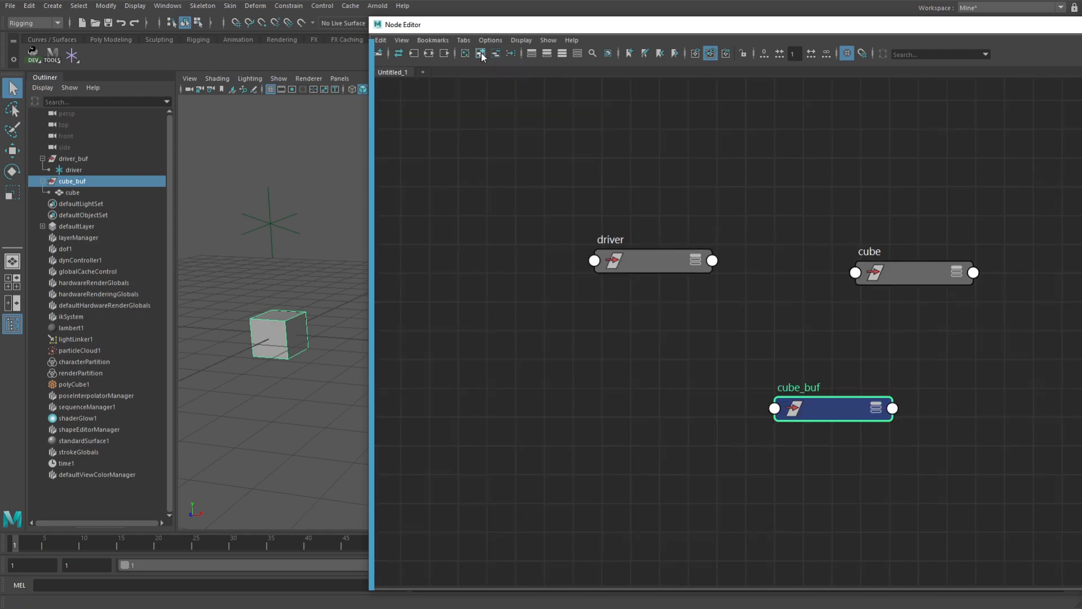
drag(855, 411, 700, 363)
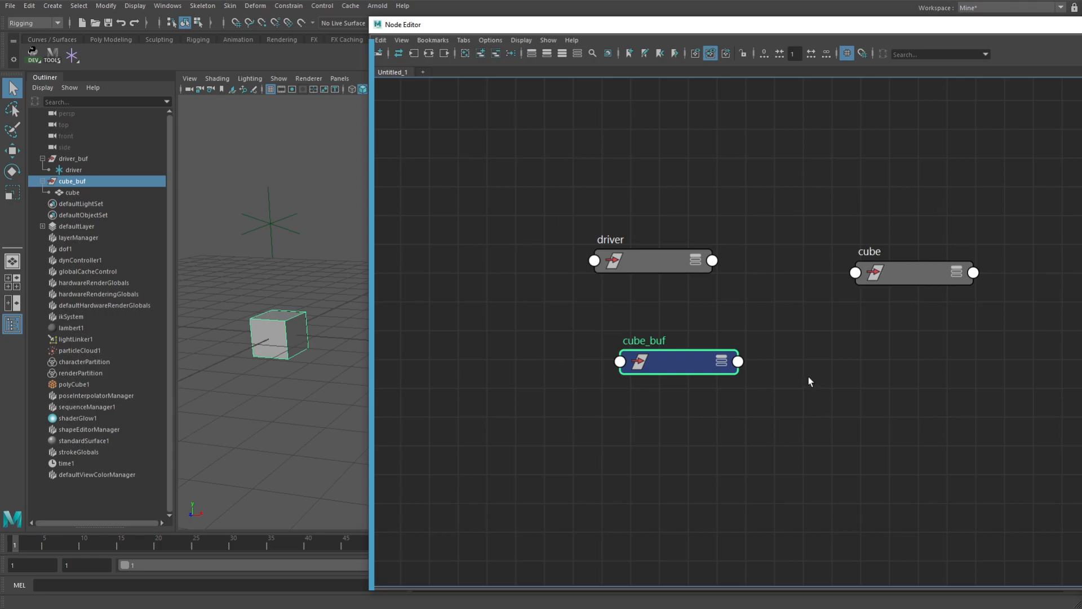
drag(692, 365, 668, 335)
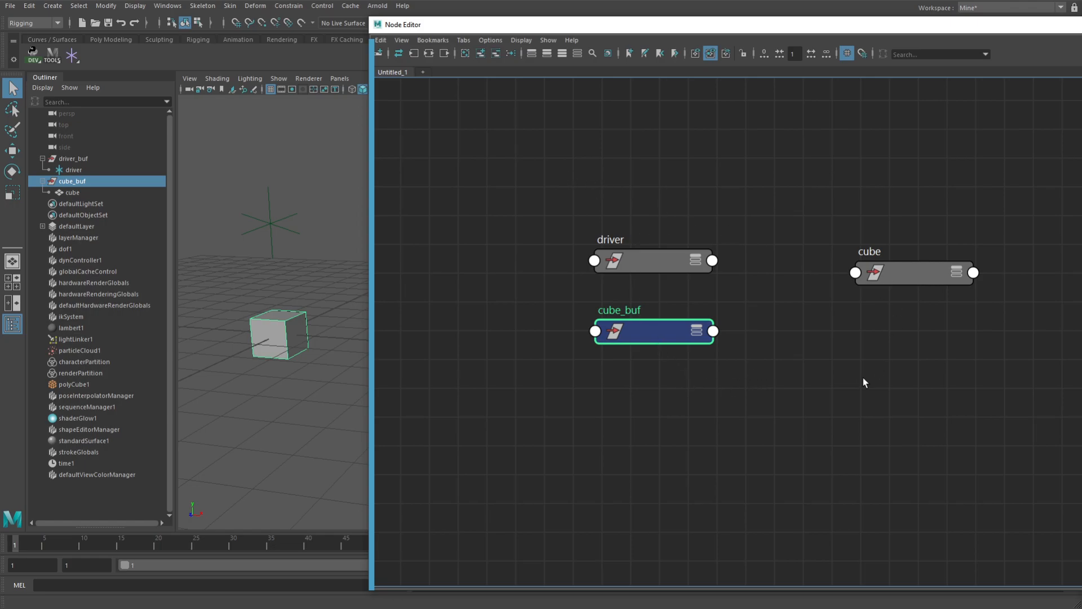
alt+right_drag(874, 359, 831, 362)
alt+middle_drag(831, 363, 727, 350)
alt+right_drag(727, 350, 861, 368)
alt+middle_drag(776, 324, 827, 351)
alt+right_drag(920, 377, 794, 323)
alt+middle_drag(794, 323, 754, 276)
alt+right_drag(915, 389, 568, 286)
alt+middle_drag(622, 346, 635, 263)
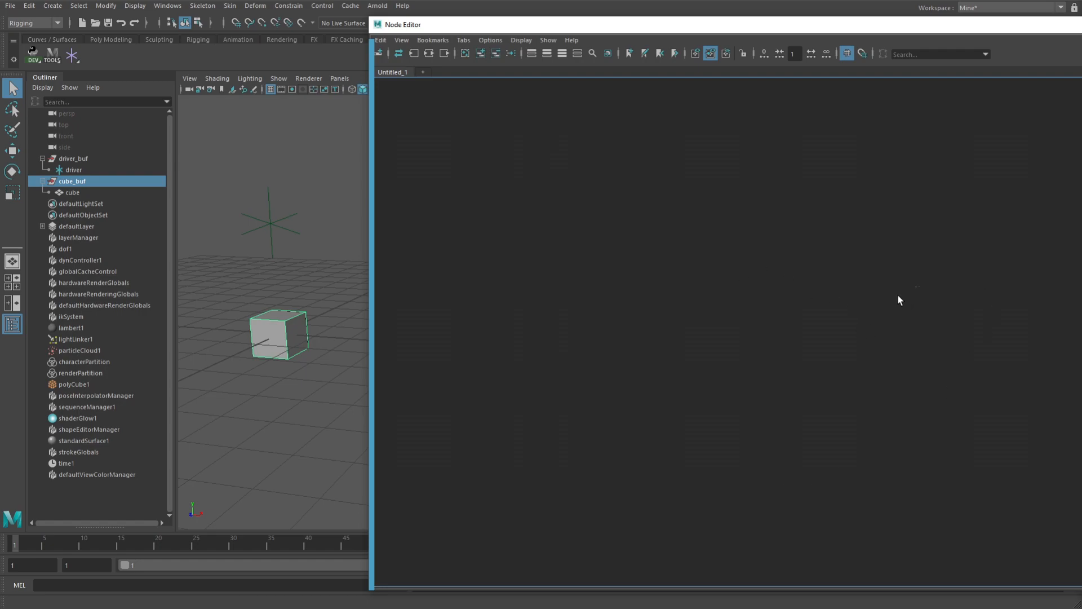
key(f)
alt+middle_drag(918, 296, 765, 261)
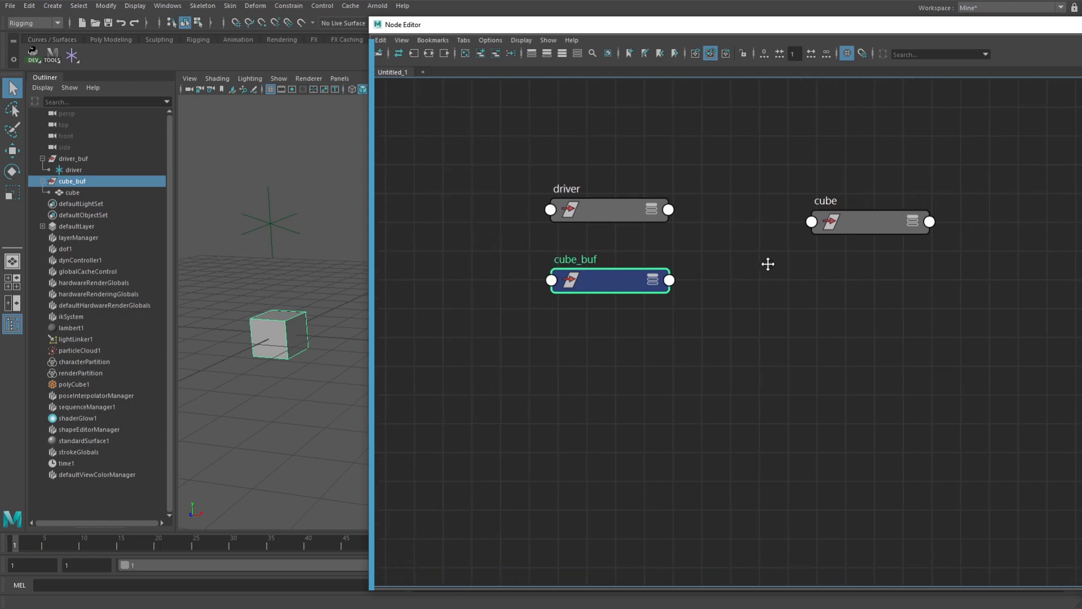
alt+middle_drag(678, 344, 669, 360)
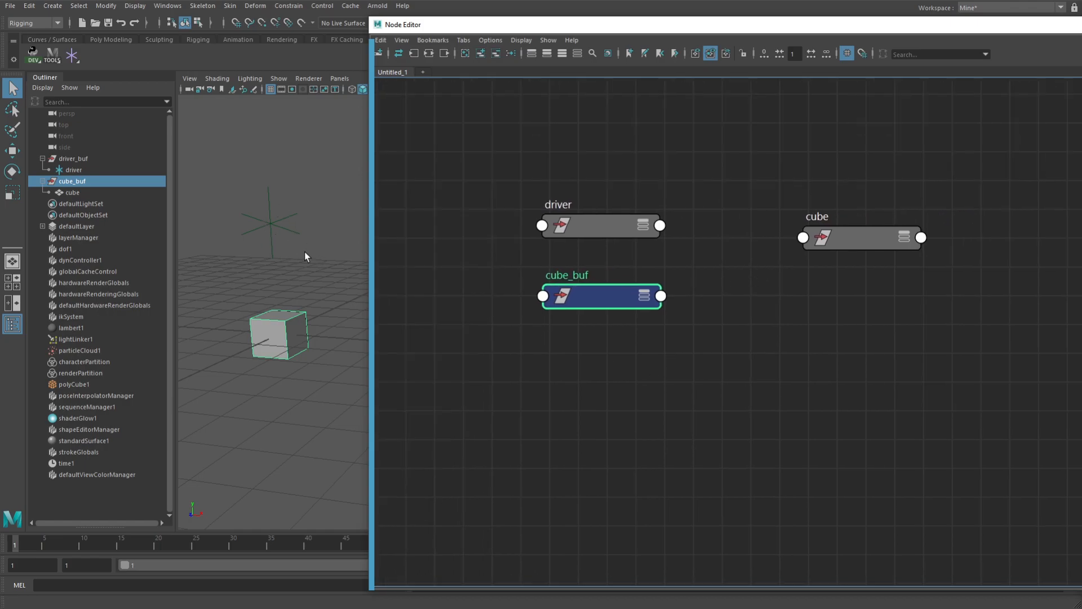
Shift the Node Editor window slightly and move the cube node farther away from the driver and cube_buf nodes
drag(593, 24, 612, 21)
click(916, 253)
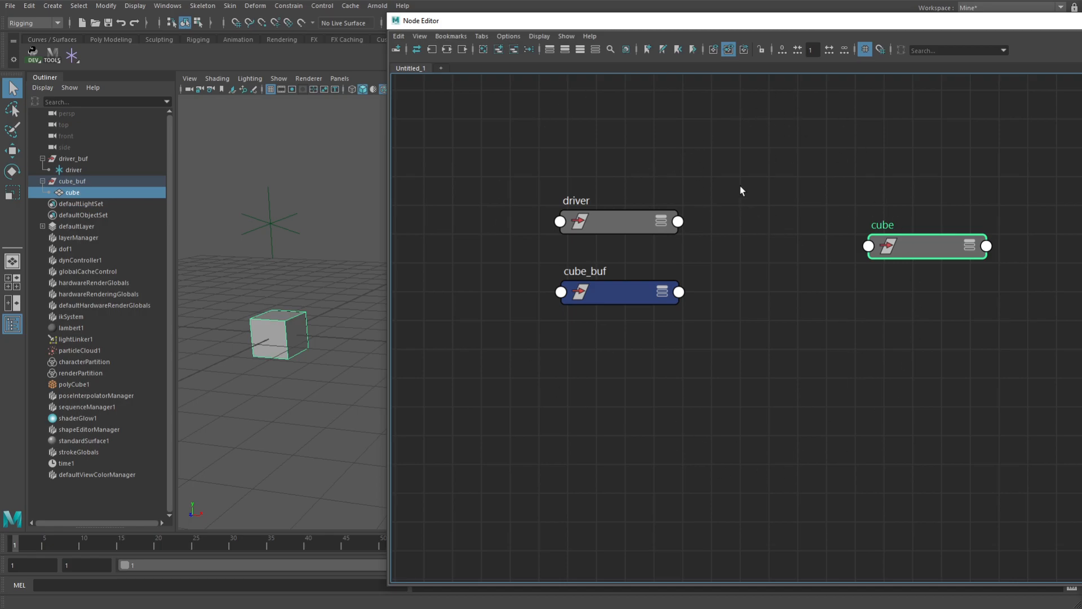
key(Tab)
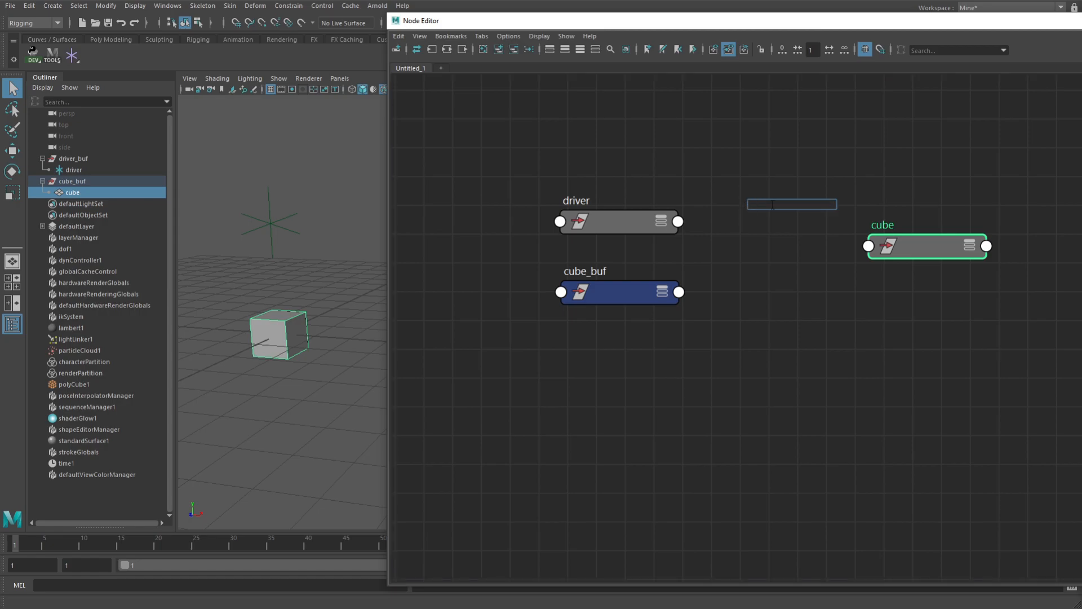
click(729, 396)
key(Tab)
click(739, 253)
key(Tab)
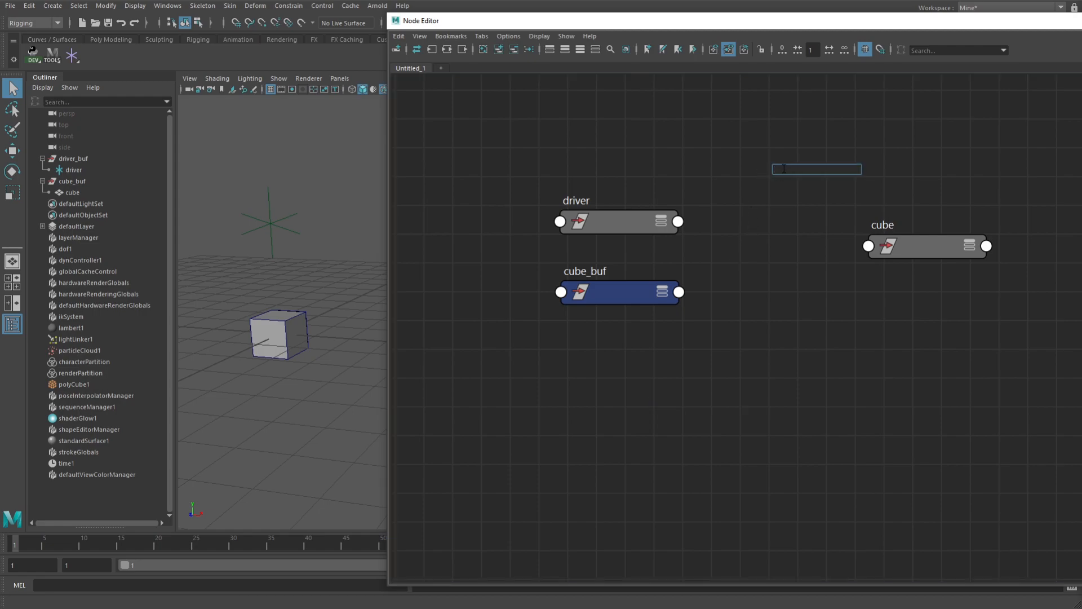
text(mul)
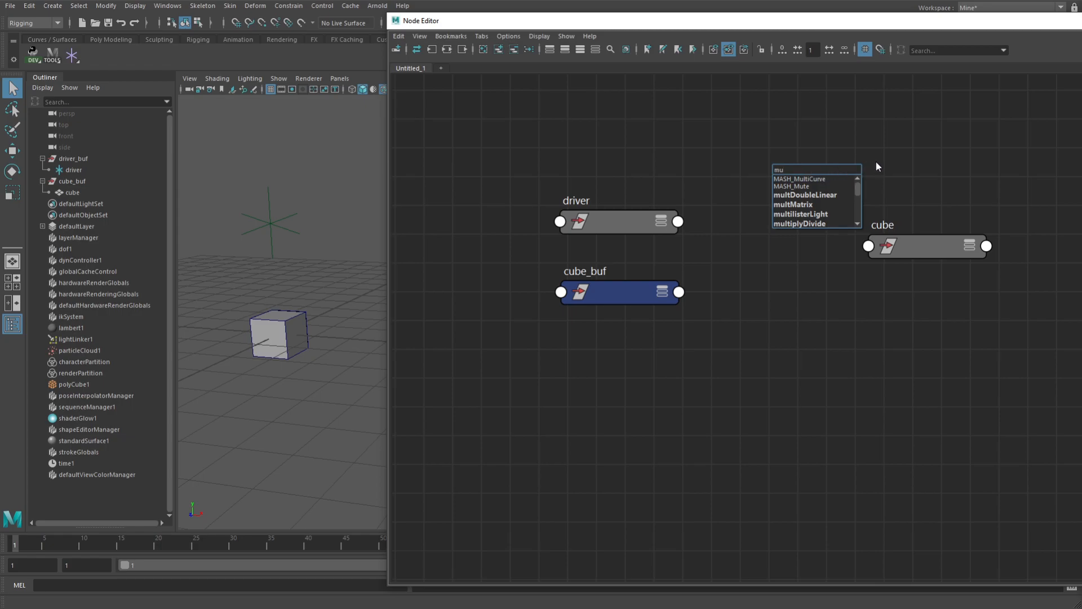
key(Down)
key(Down)
key(Down)
key(Down)
key(Down)
key(Down)
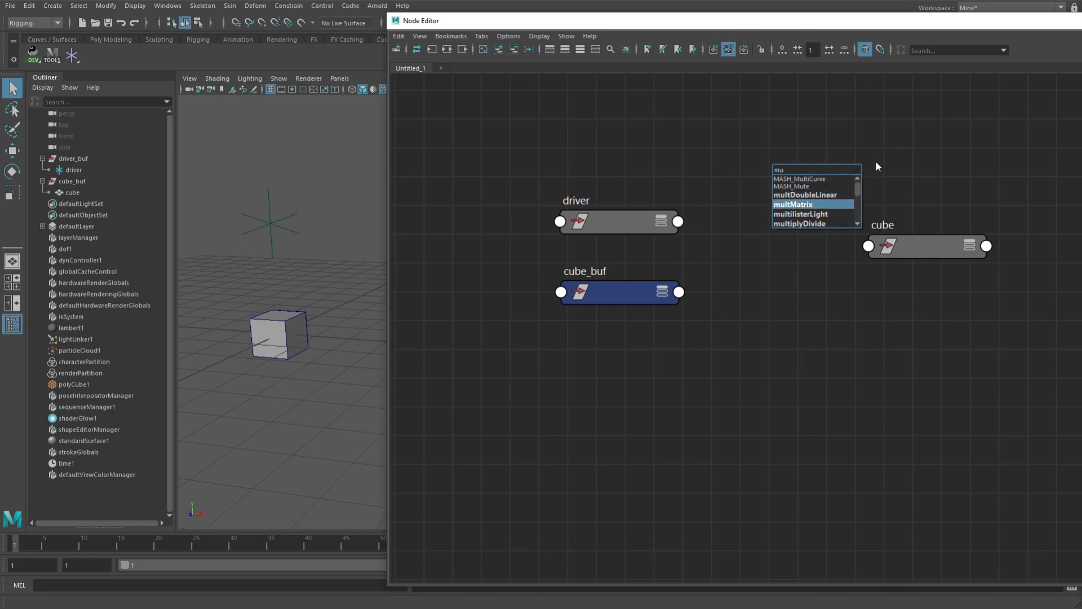
key(Up)
key(Up)
key(Up)
key(Up)
key(Up)
key(Down)
key(Down)
key(Down)
key(Return)
key(Delete)
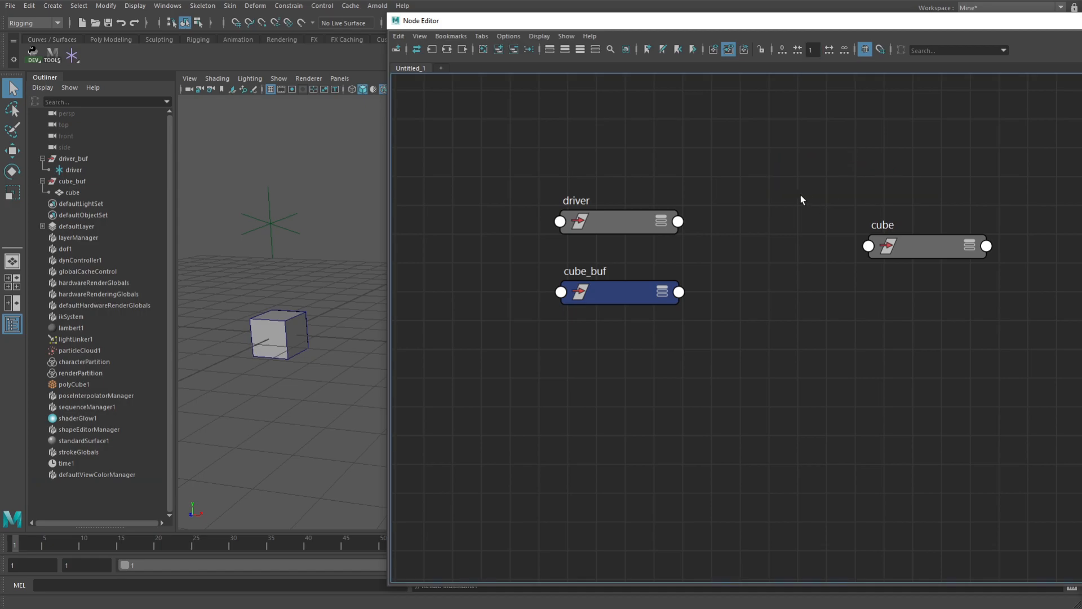
Create a multMatrix node and place it between the driver and cube nodes
key(Tab)
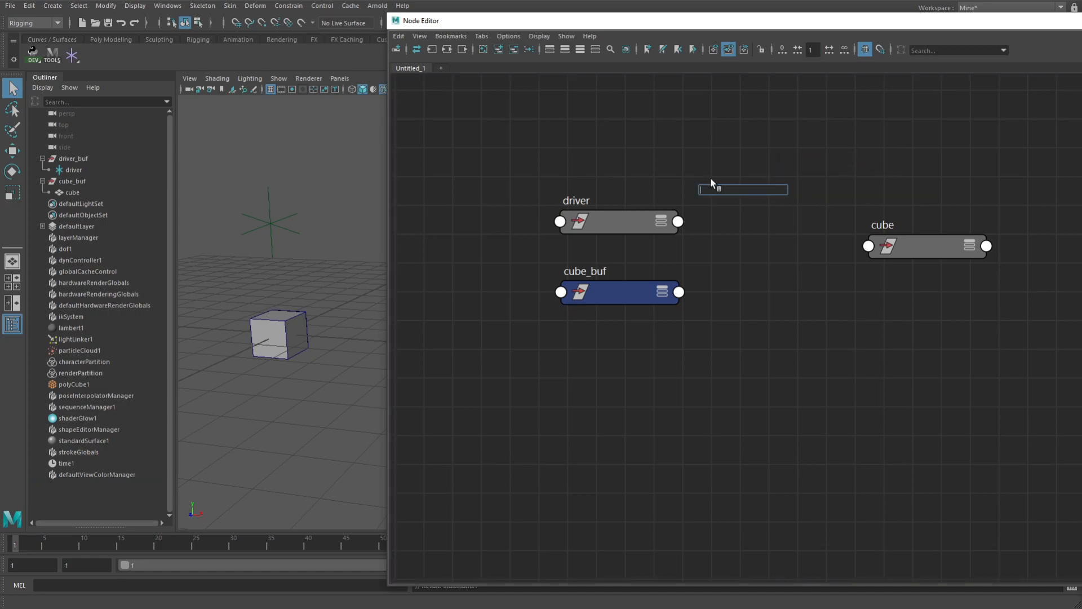
text(multM)
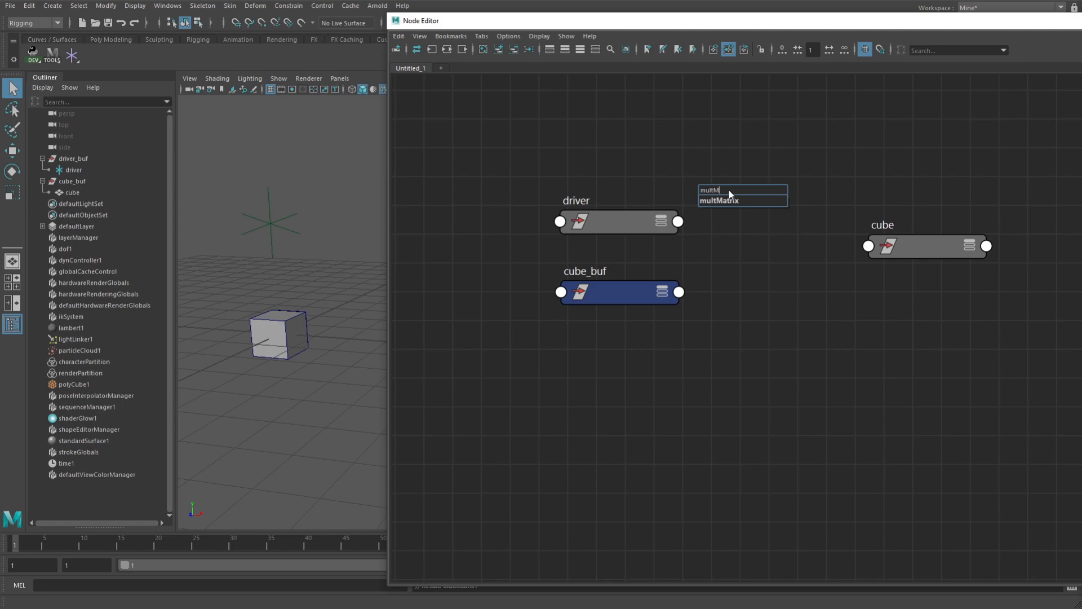
key(Return)
click(749, 203)
drag(750, 203, 765, 172)
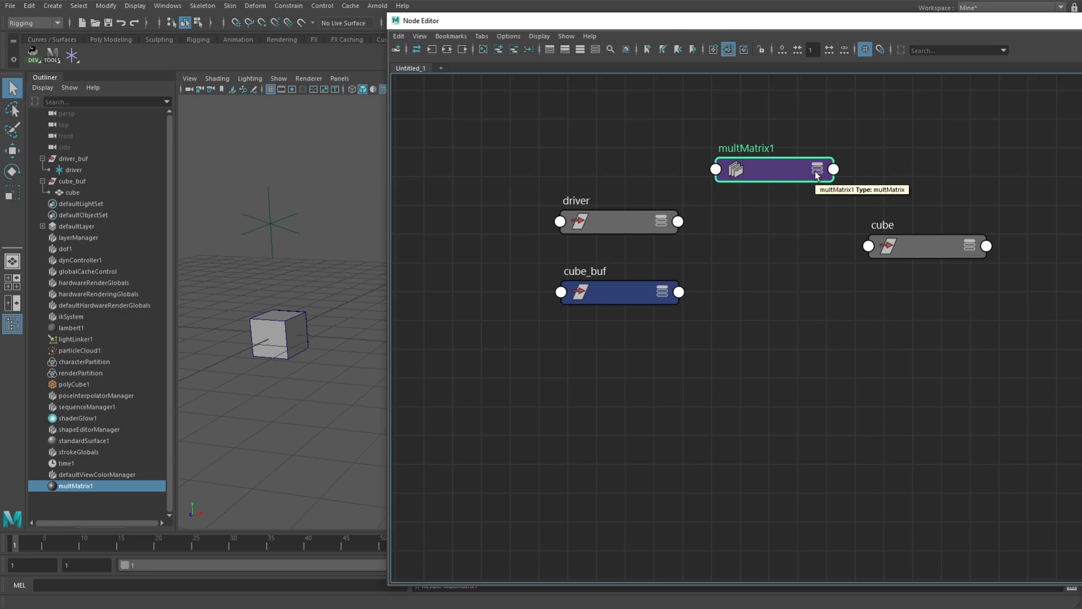
drag(800, 174, 801, 249)
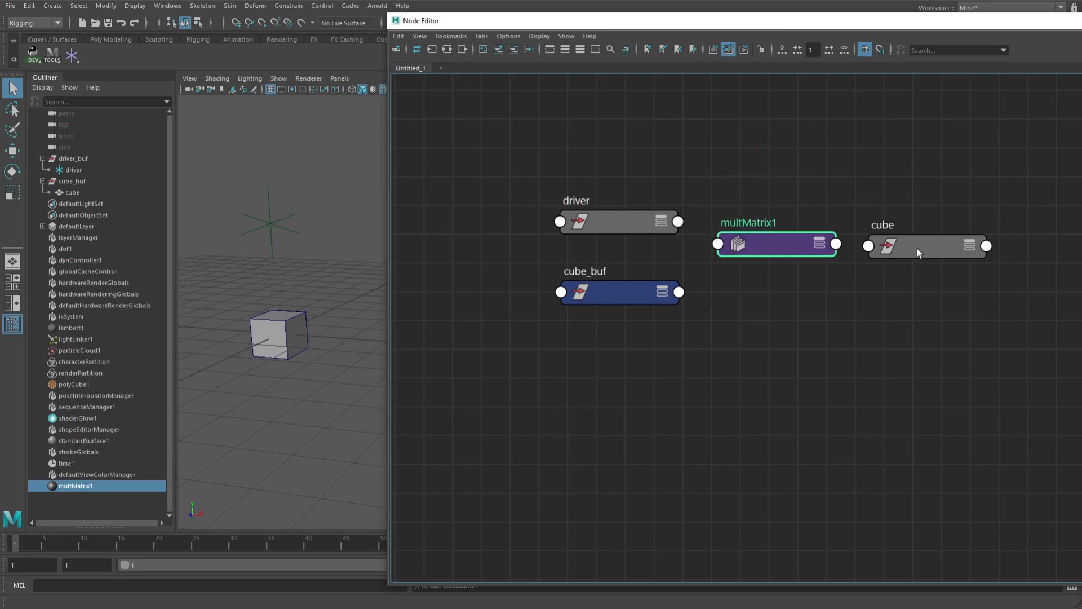
Spread out the driver, cube_buf, multMatrix and cube nodes to leave more space between them for connections
drag(924, 246, 958, 244)
drag(634, 215, 584, 201)
drag(614, 291, 552, 300)
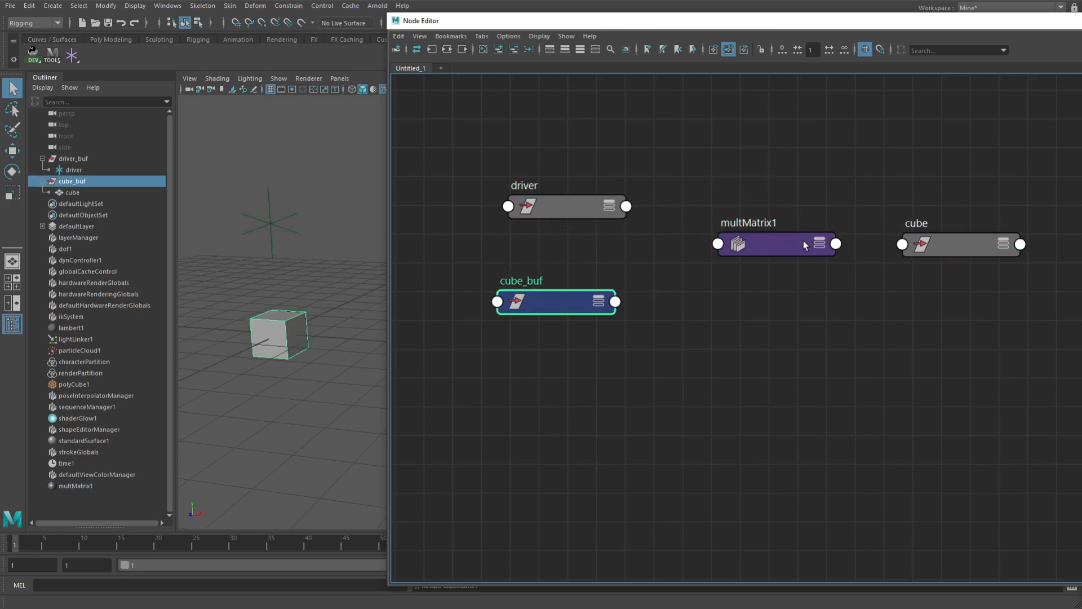
drag(802, 244, 792, 235)
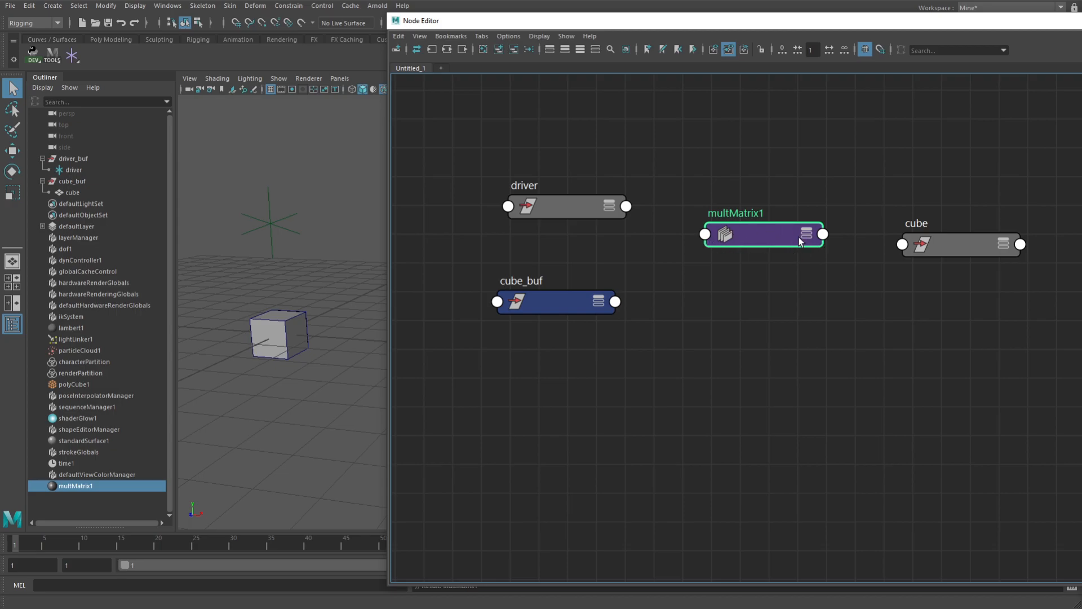
Expand the multMatrix node in the graph to show its Matrix Sum output
click(806, 237)
click(807, 237)
click(807, 236)
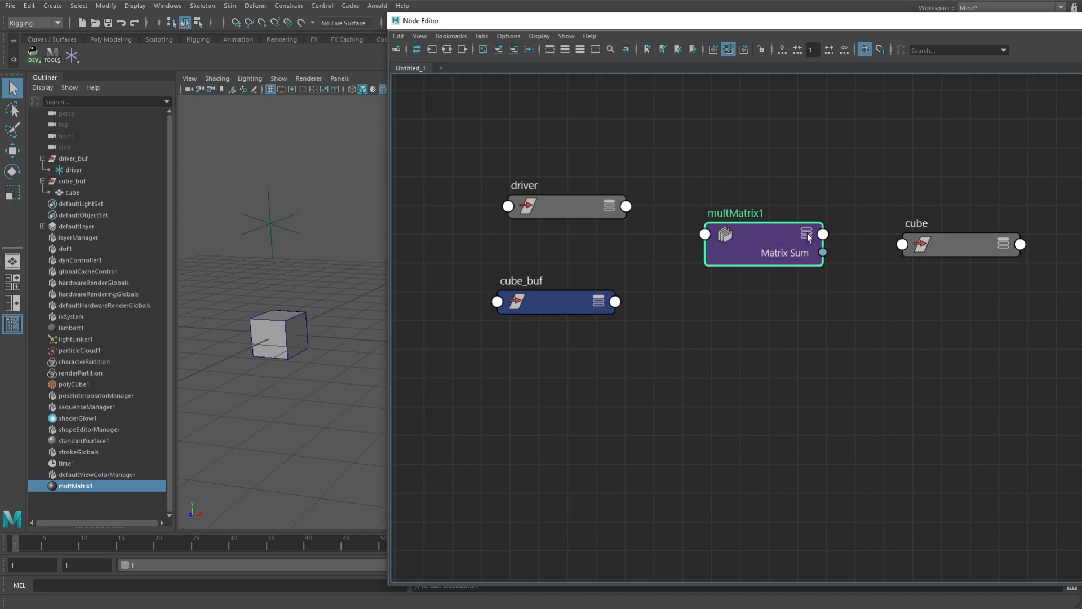
click(807, 237)
click(808, 237)
click(808, 237)
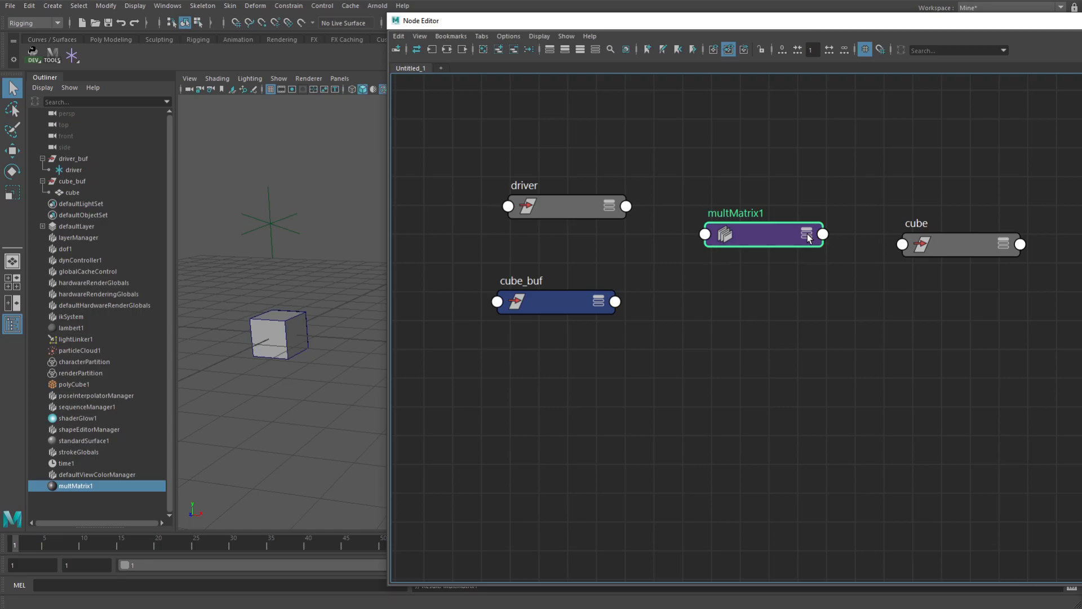
click(807, 237)
click(807, 236)
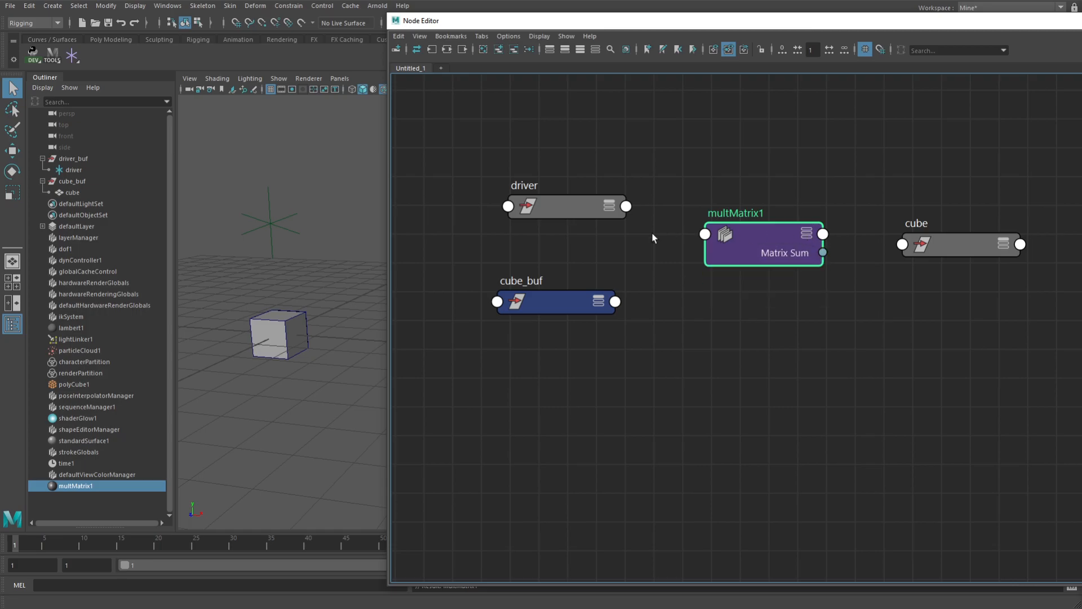
Expand the cube_buf node to show its Matrix, Rotate, Scale and Translate attributes
click(599, 304)
click(599, 304)
click(599, 304)
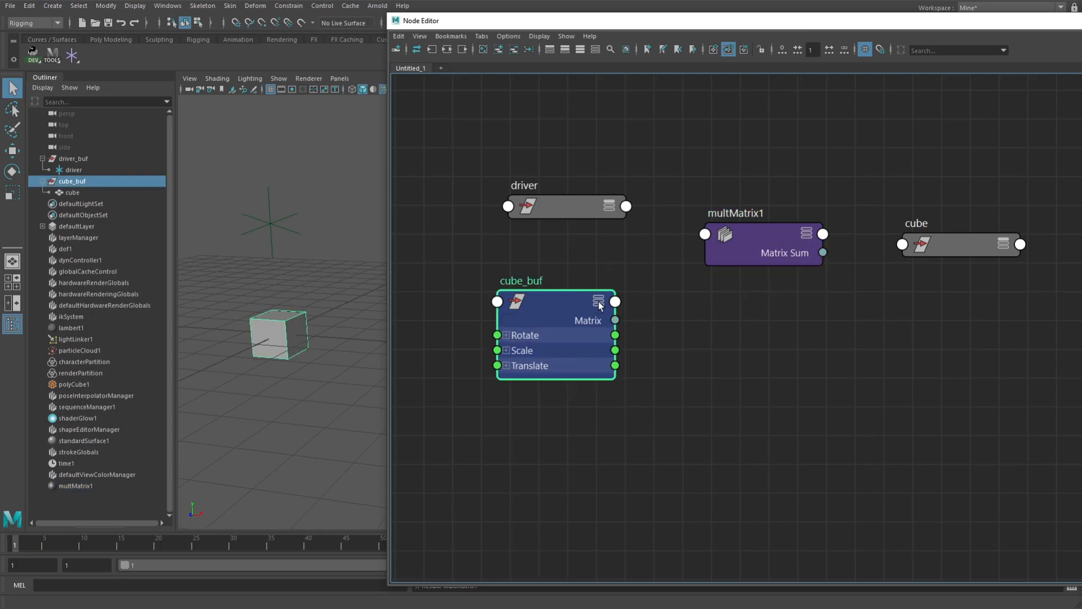
Collapse the cube_buf node and expand multMatrix1 to show its Matrix Sum and Message outputs
click(600, 305)
click(599, 305)
click(599, 305)
click(599, 304)
click(599, 304)
click(807, 236)
click(806, 235)
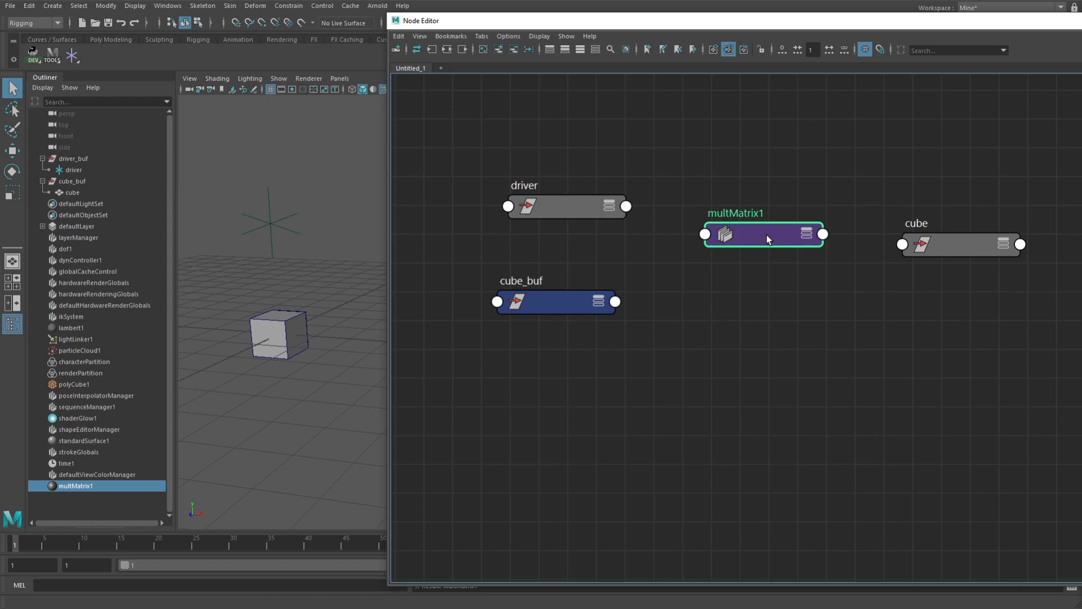
click(807, 235)
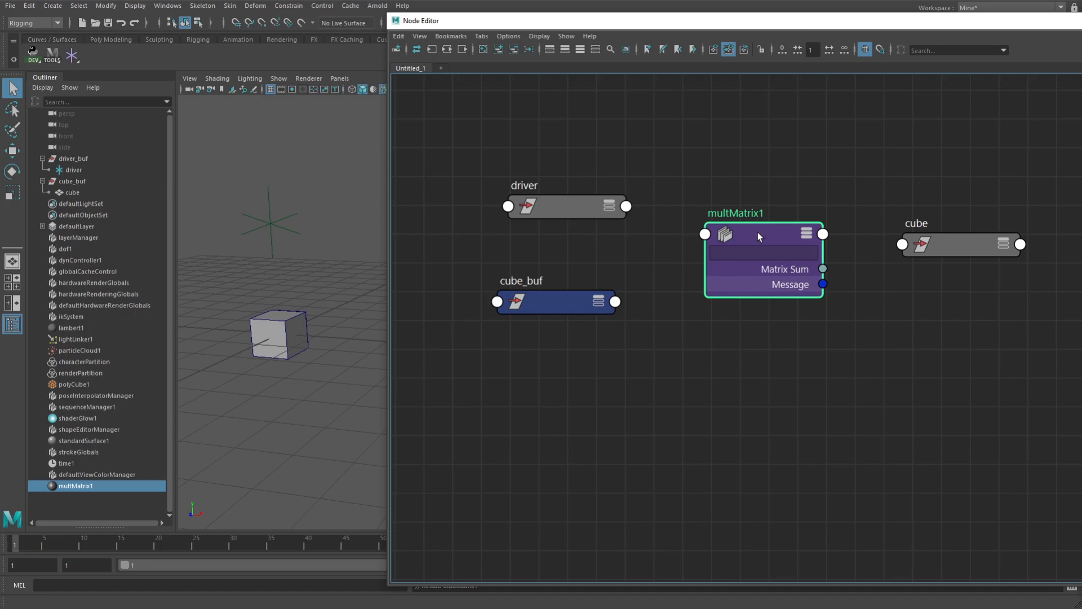
drag(626, 207, 706, 235)
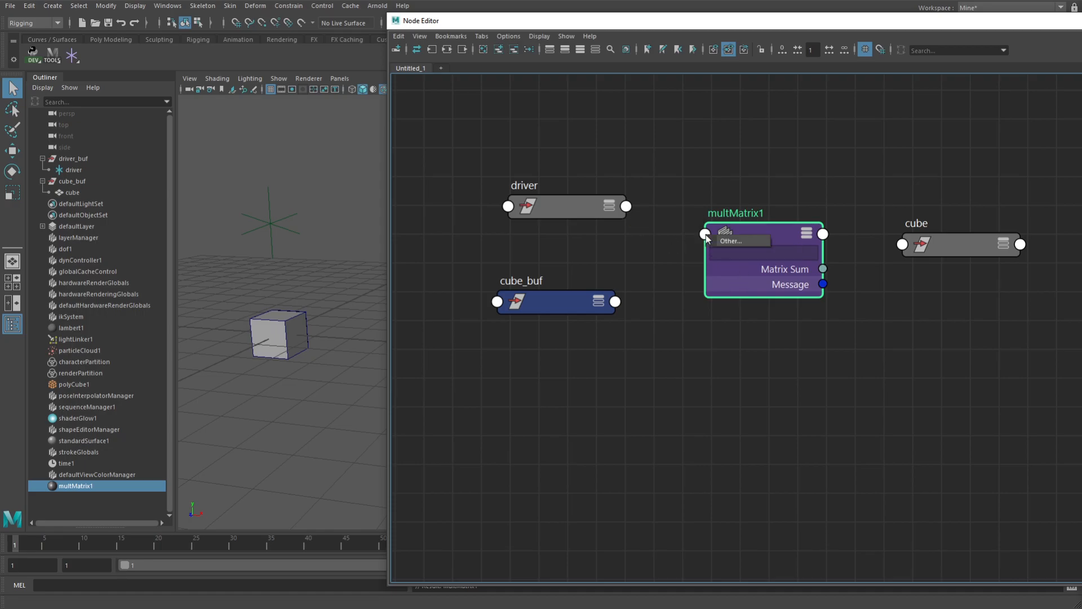
click(744, 242)
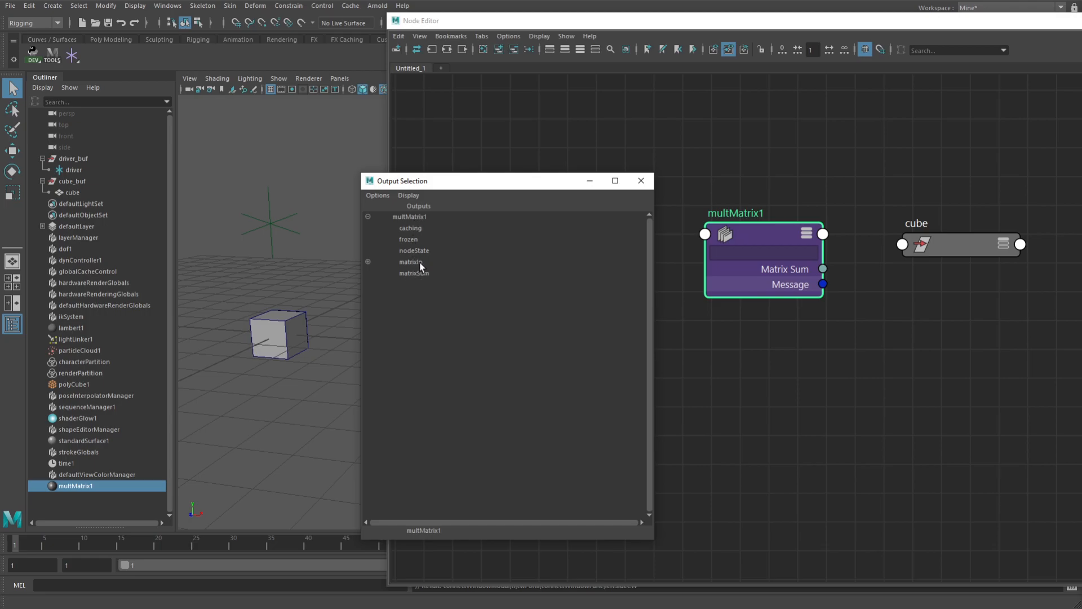
click(640, 180)
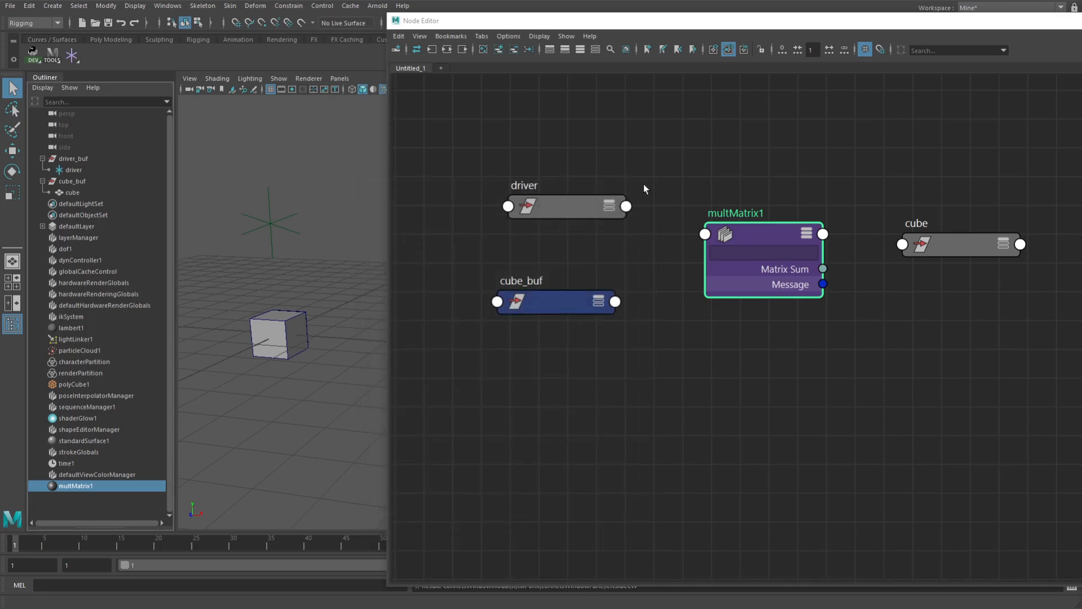
Expand the driver node to show all its attributes down to World Matrix[0], moving cube_buf clear below it
click(607, 212)
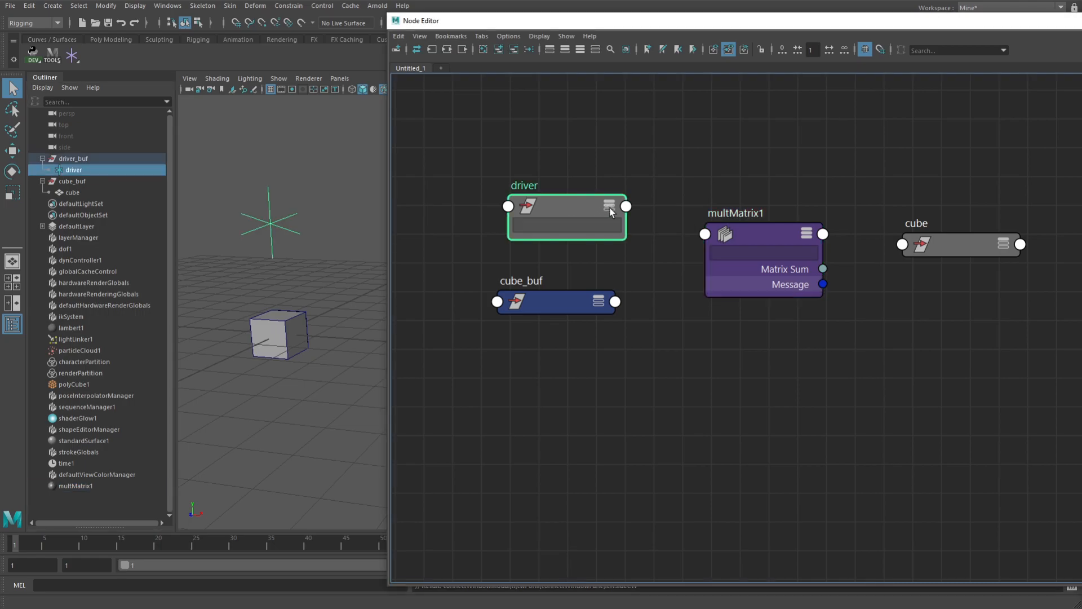
click(608, 207)
drag(514, 302, 436, 459)
drag(607, 145, 561, 125)
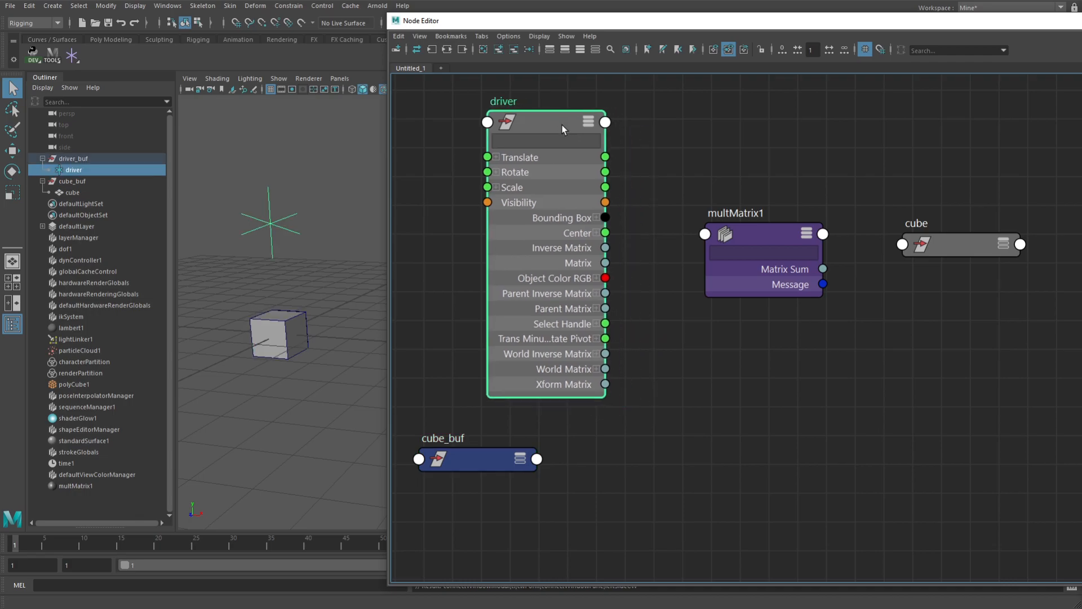
click(596, 369)
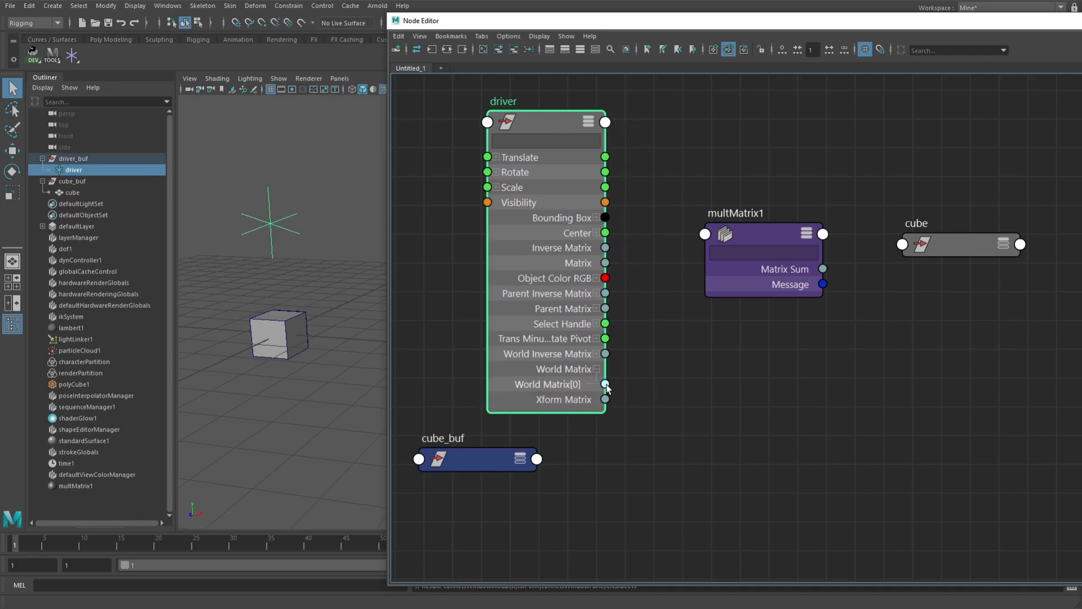
Show the hidden attributes on multMatrix1 and expand Matrix In to expose Matrix In[0]
drag(605, 384, 661, 331)
right_click(778, 237)
click(754, 373)
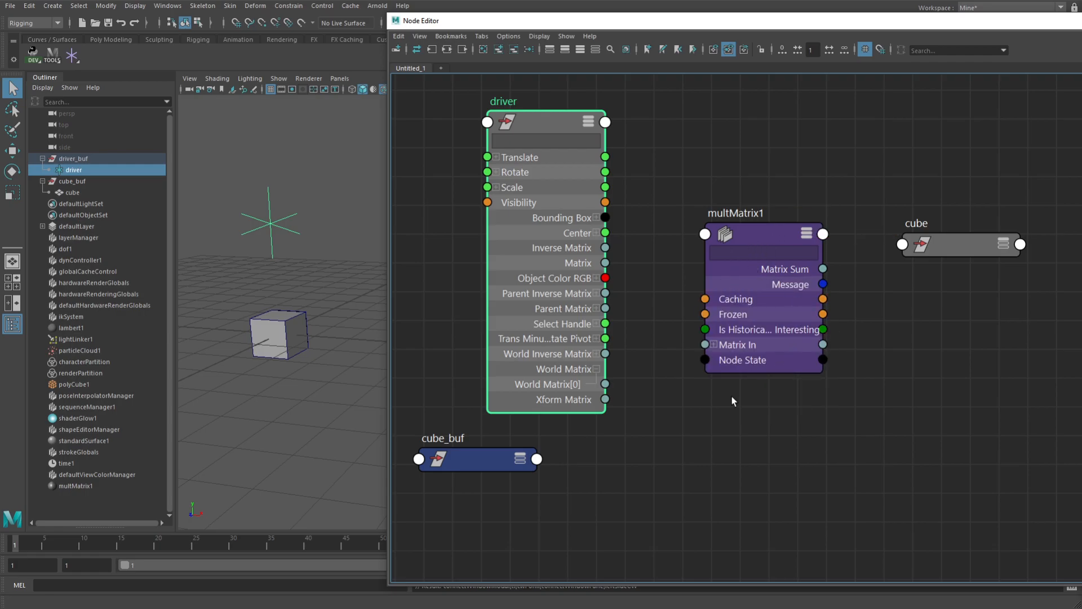
click(714, 344)
Try connecting the driver's World Matrix[0] to Matrix In[0] on multMatrix1, and delete that connection
drag(605, 384, 705, 361)
mouse_move(669, 362)
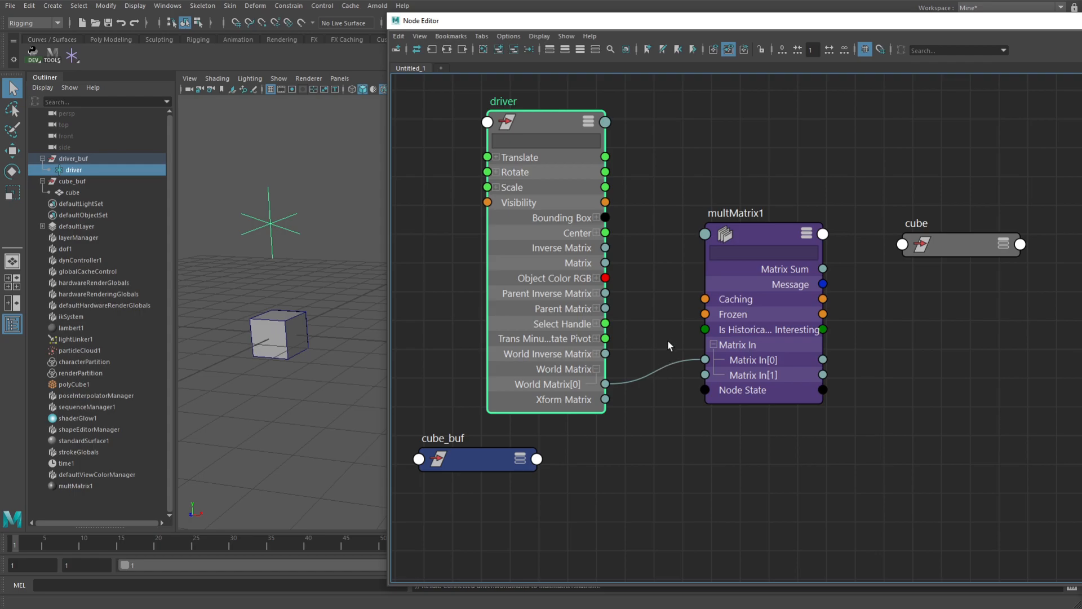
drag(661, 342, 674, 399)
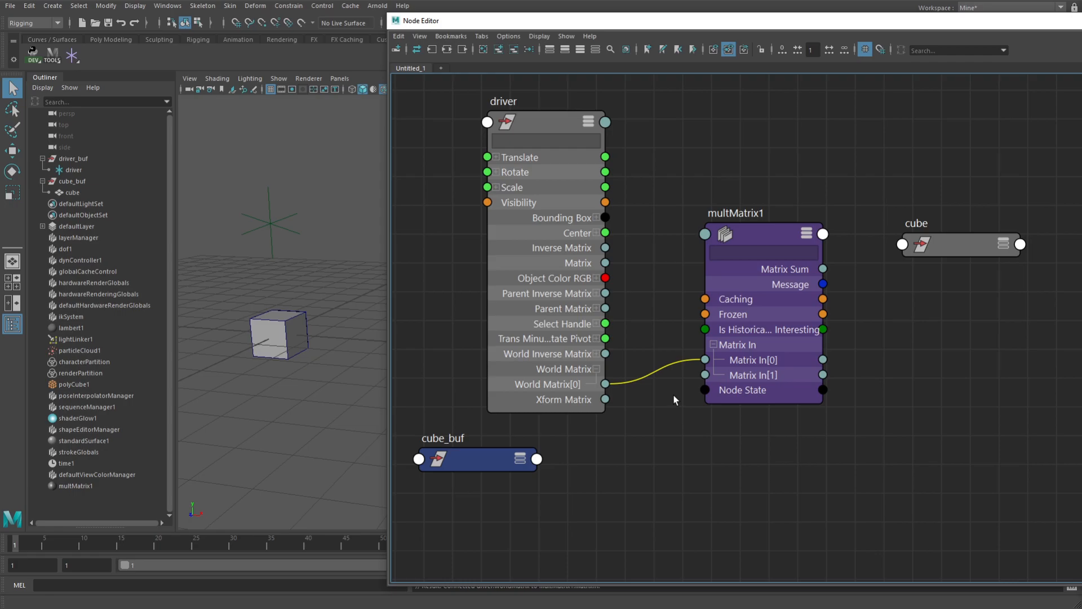
key(Delete)
mouse_move(605, 384)
mouse_down()
mouse_move(704, 359)
mouse_move(676, 384)
mouse_move(684, 389)
mouse_move(665, 353)
mouse_move(676, 398)
mouse_up()
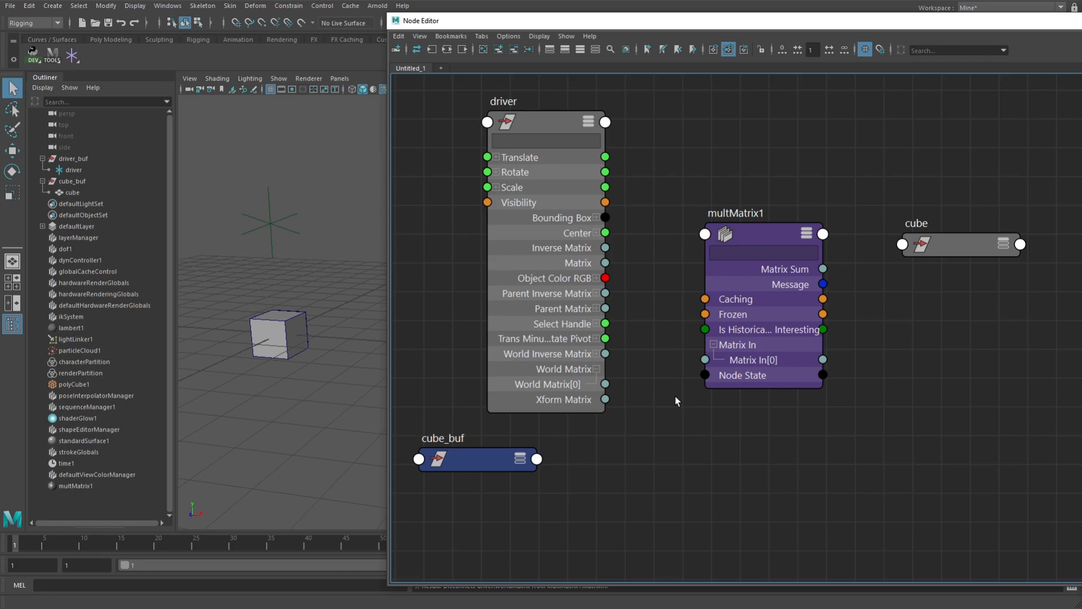
Connect the driver's World Matrix[0] to Matrix In[0] on multMatrix1 and reduce that node's display to Matrix Sum, Message and Matrix In
drag(605, 384, 706, 360)
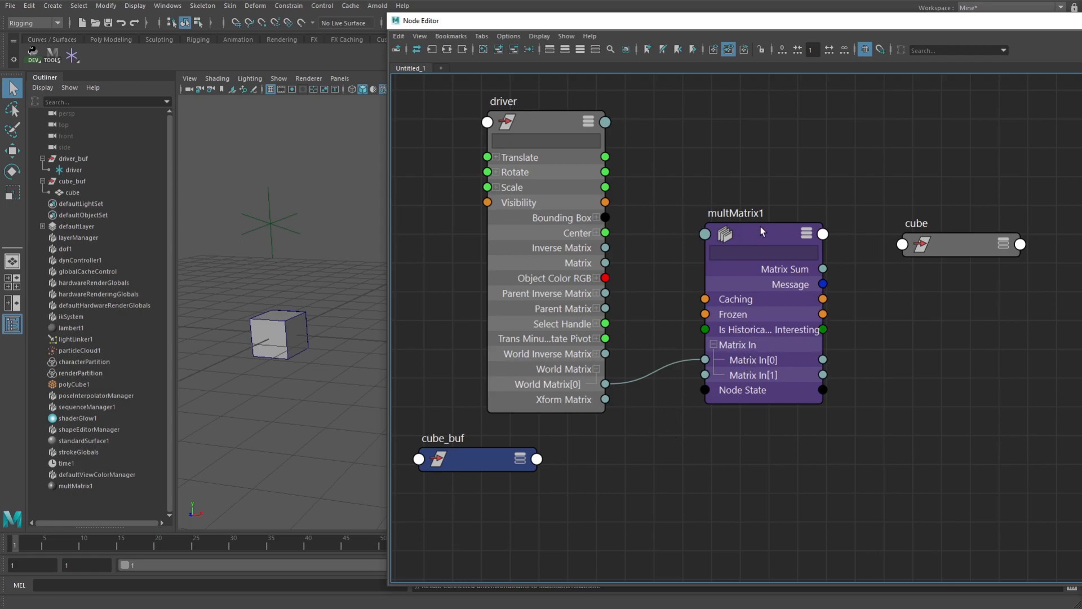
click(806, 234)
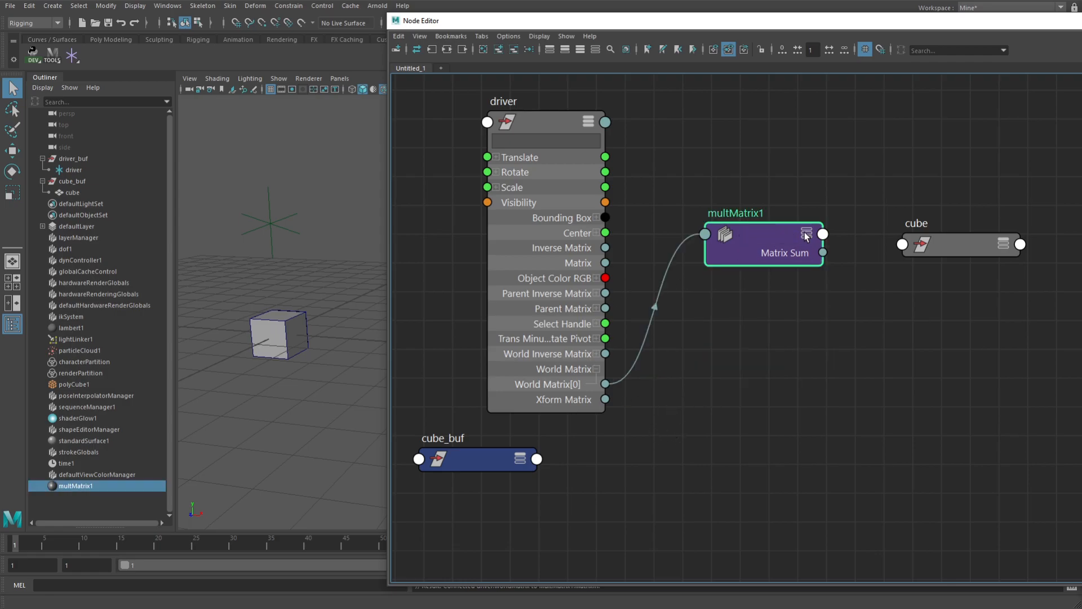
click(806, 234)
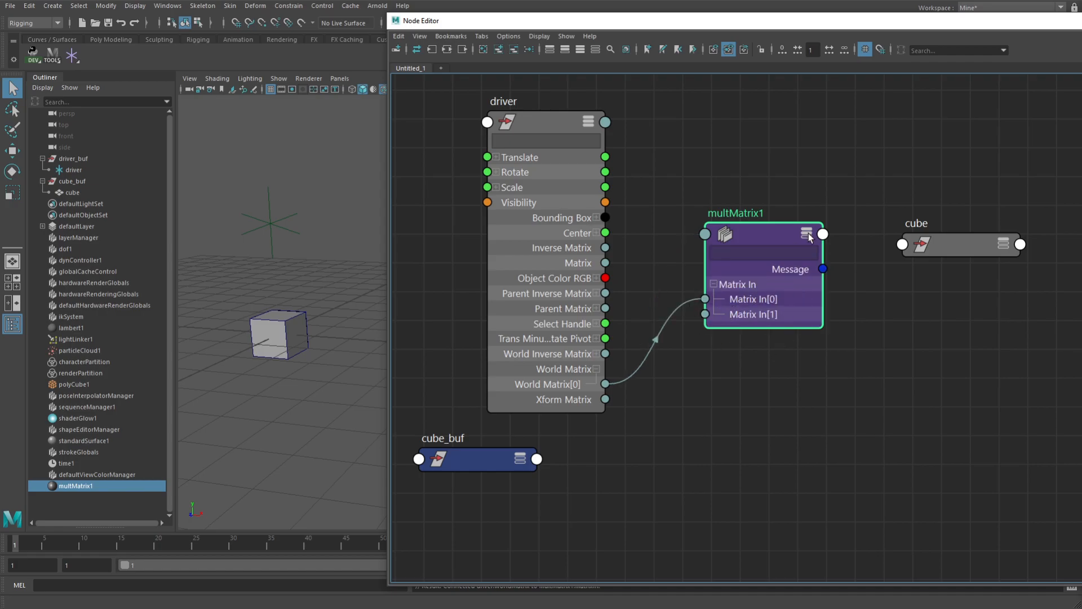
click(806, 234)
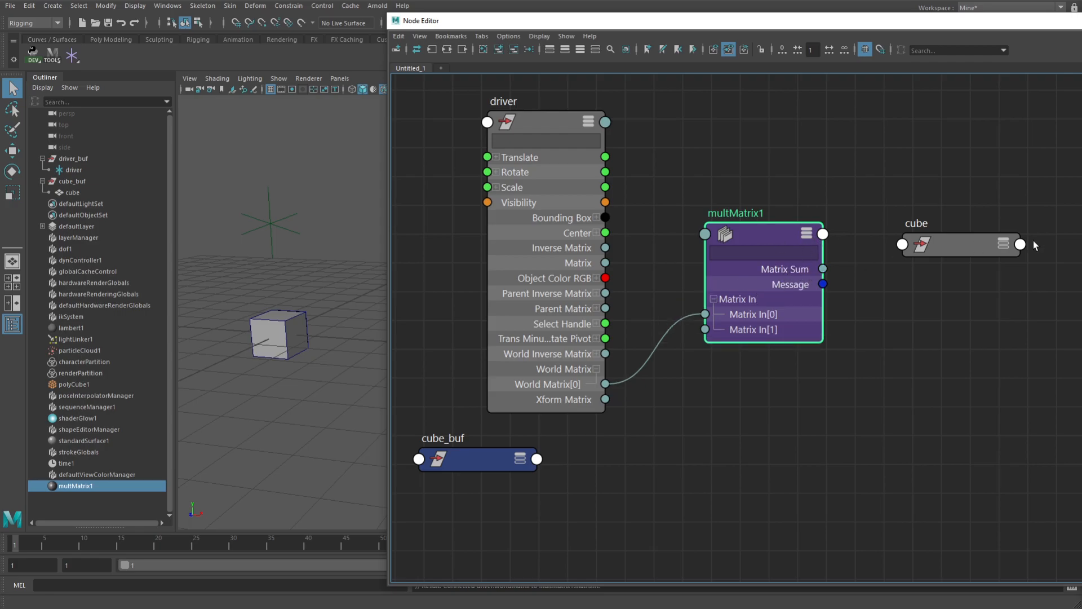
Place cube_buf directly under the driver node and connect its World Inverse Matrix[0] to Matrix In[1] on multMatrix1
drag(507, 458, 568, 465)
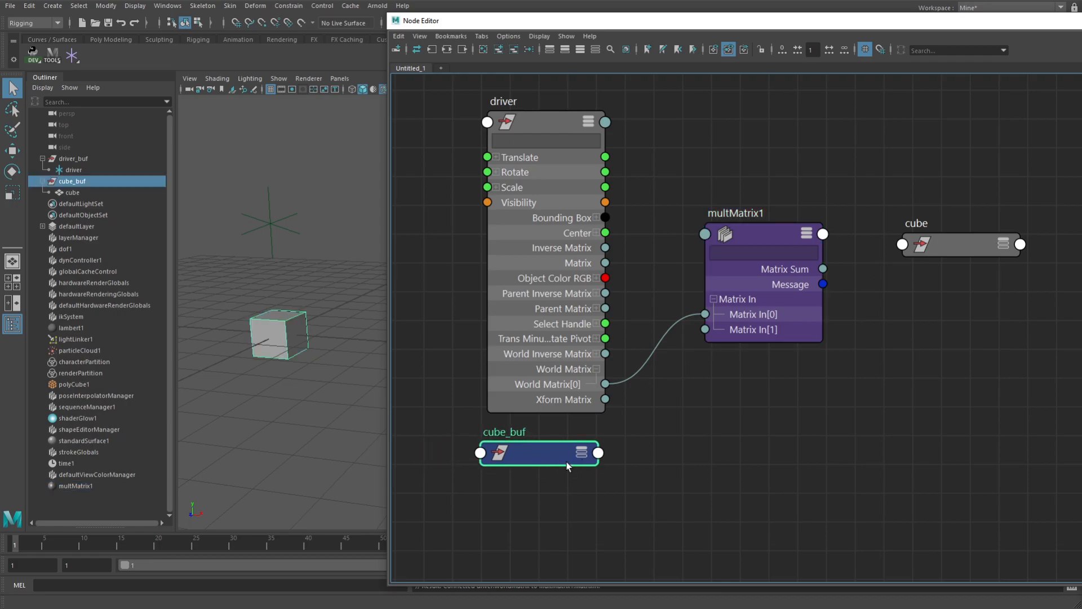
click(599, 453)
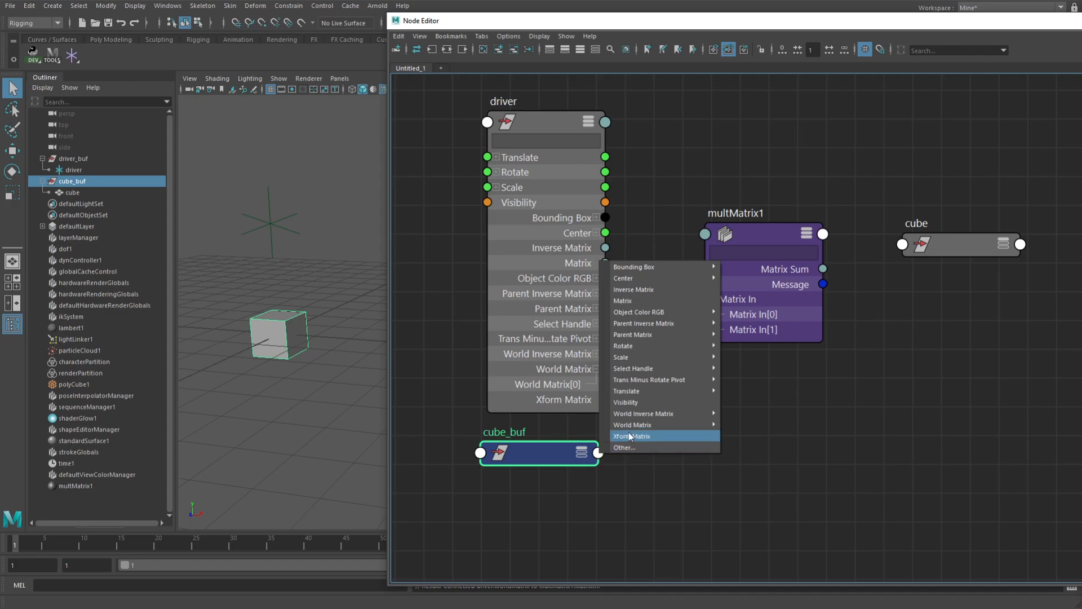
mouse_move(649, 415)
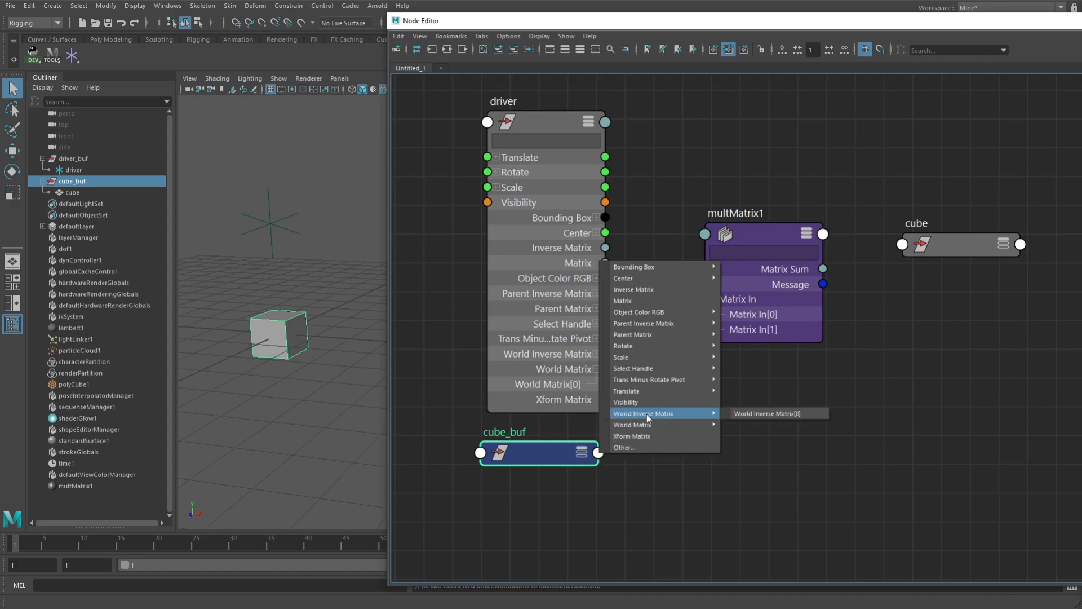
click(757, 414)
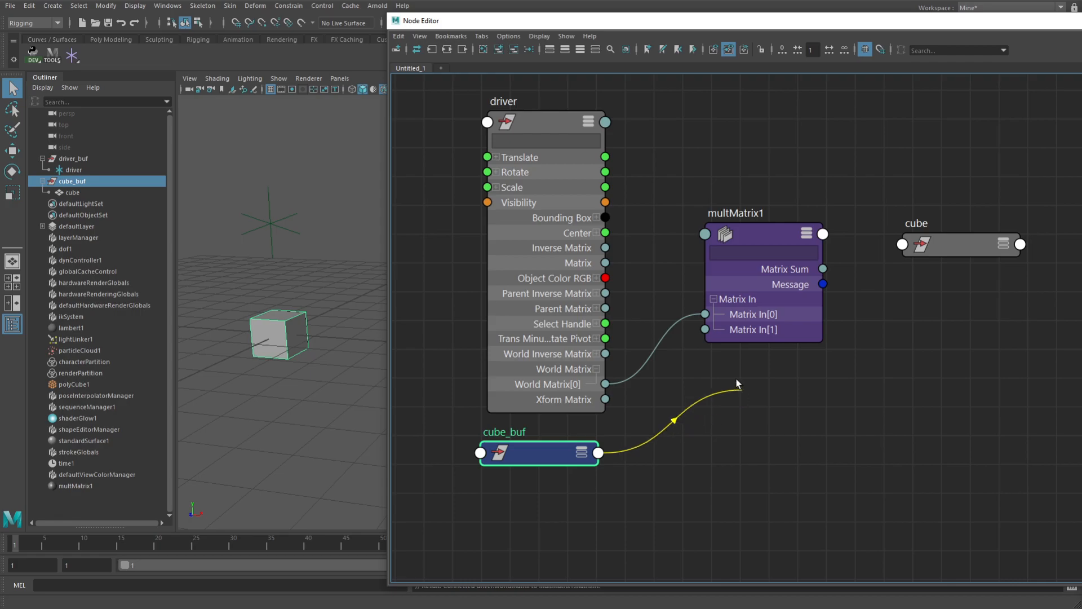
click(704, 330)
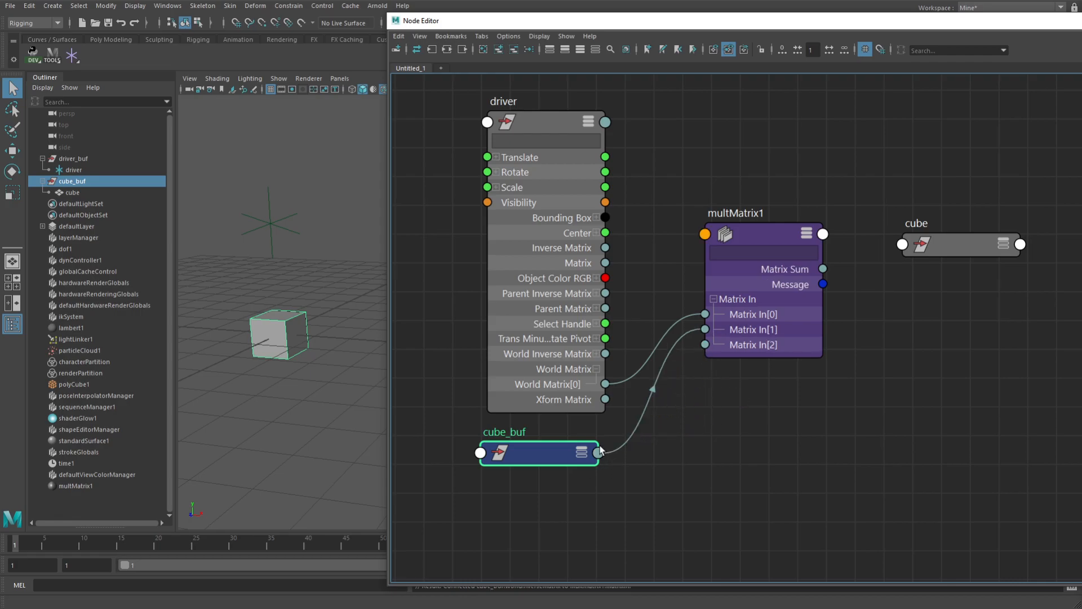
Show cube_buf's connected World Inverse Matrix attribute and cycle the driver node through its attribute display modes
click(586, 457)
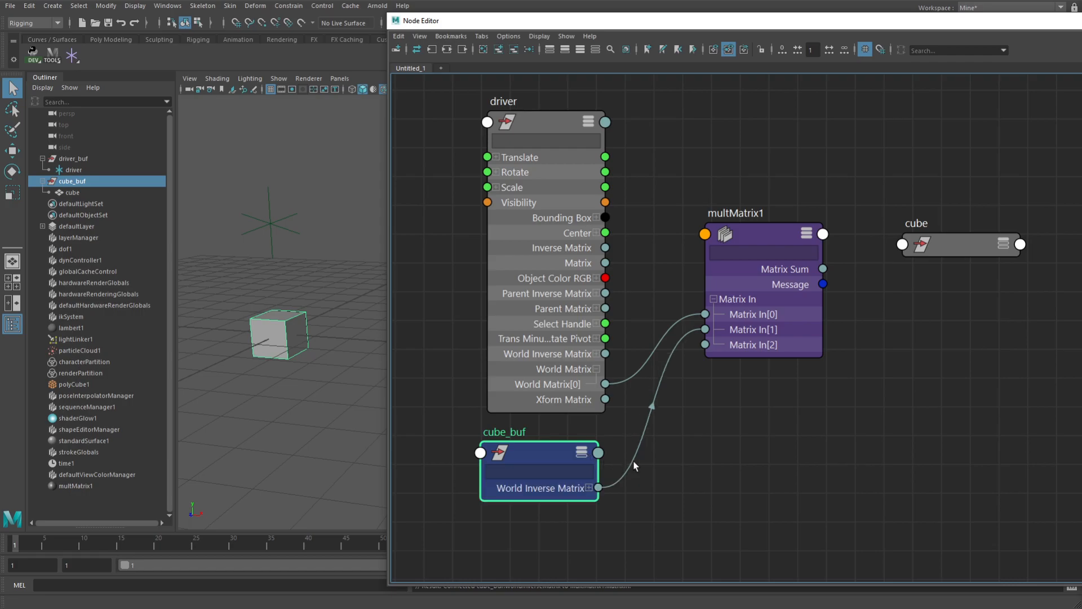
click(588, 121)
click(586, 120)
middle_drag(620, 269, 634, 307)
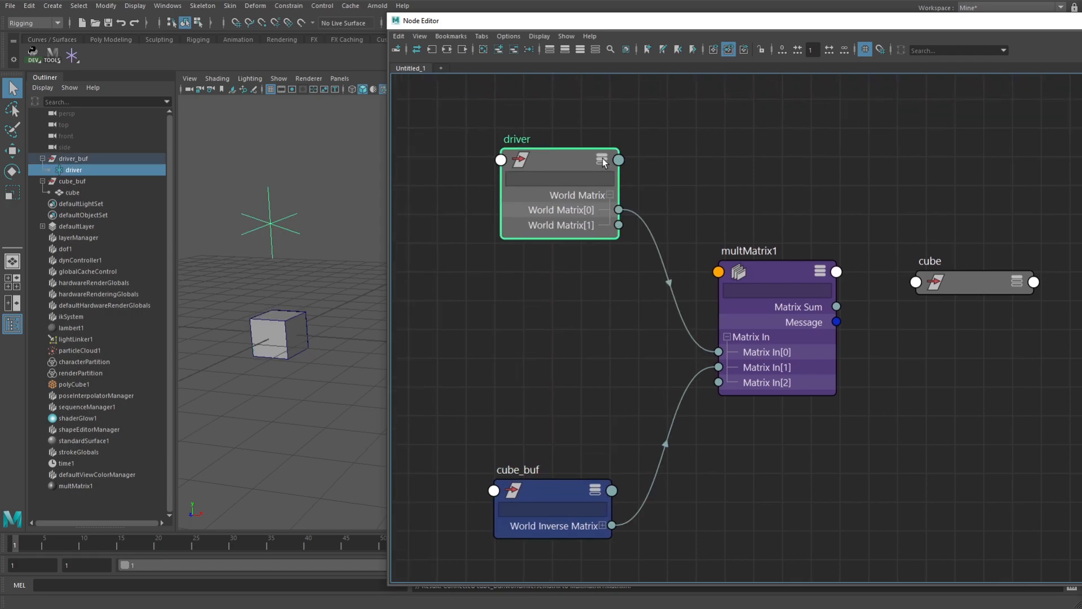
click(603, 159)
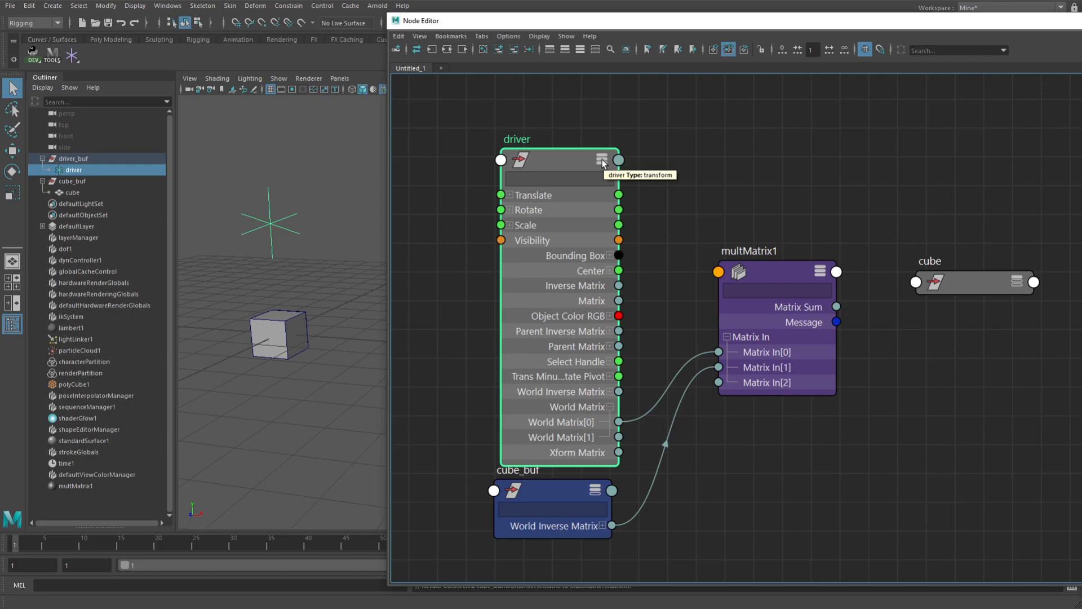
click(602, 159)
click(602, 159)
click(602, 159)
click(602, 159)
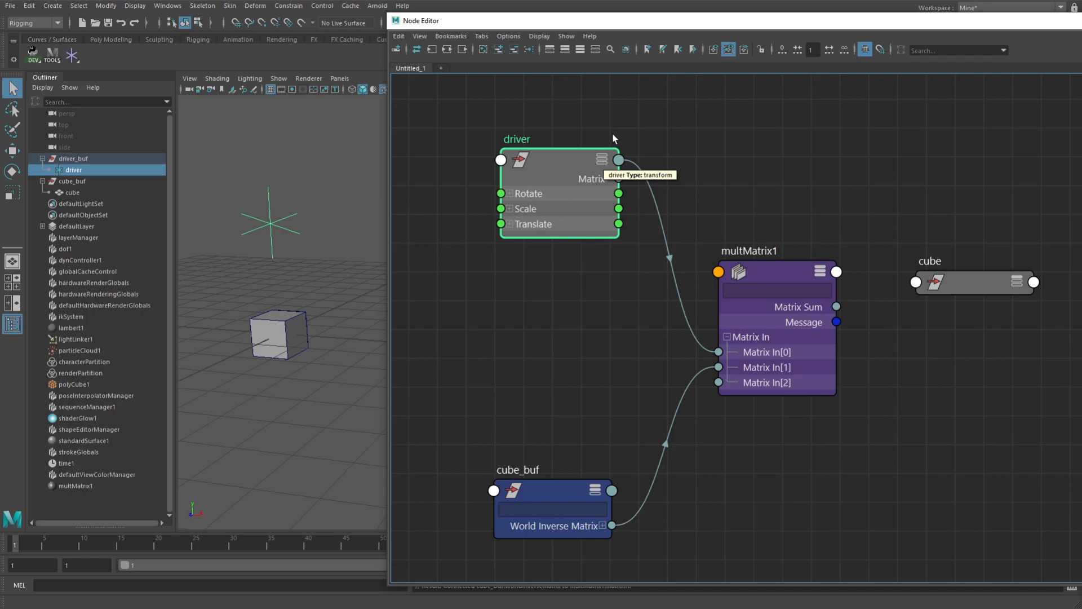
Collapse all nodes to their simple display, and expand only multMatrix1 to show Matrix Sum and its Matrix In entries
click(712, 169)
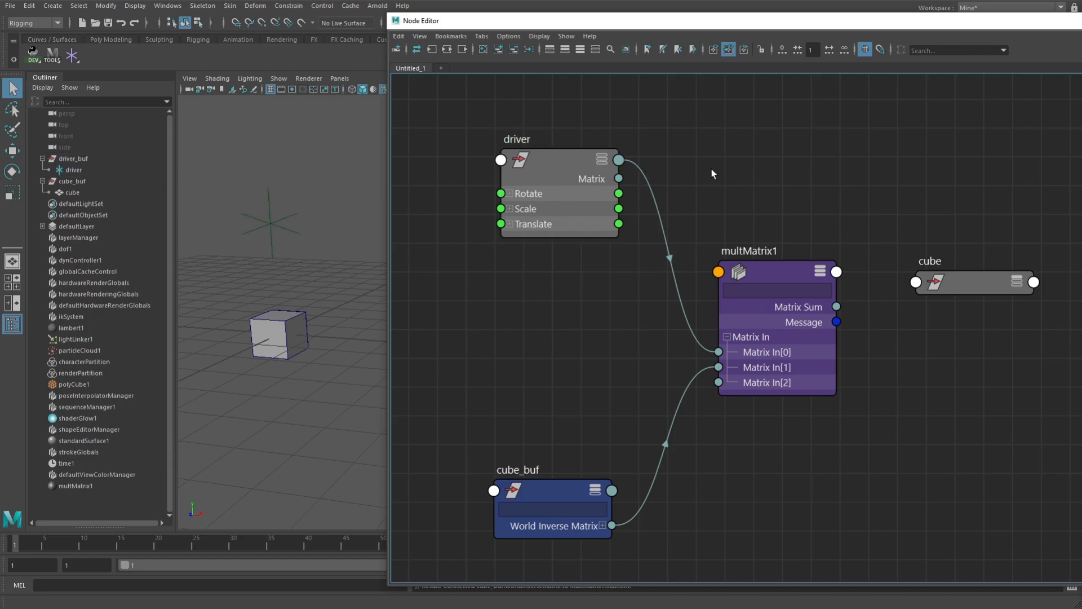
key(1)
key(2)
key(3)
key(4)
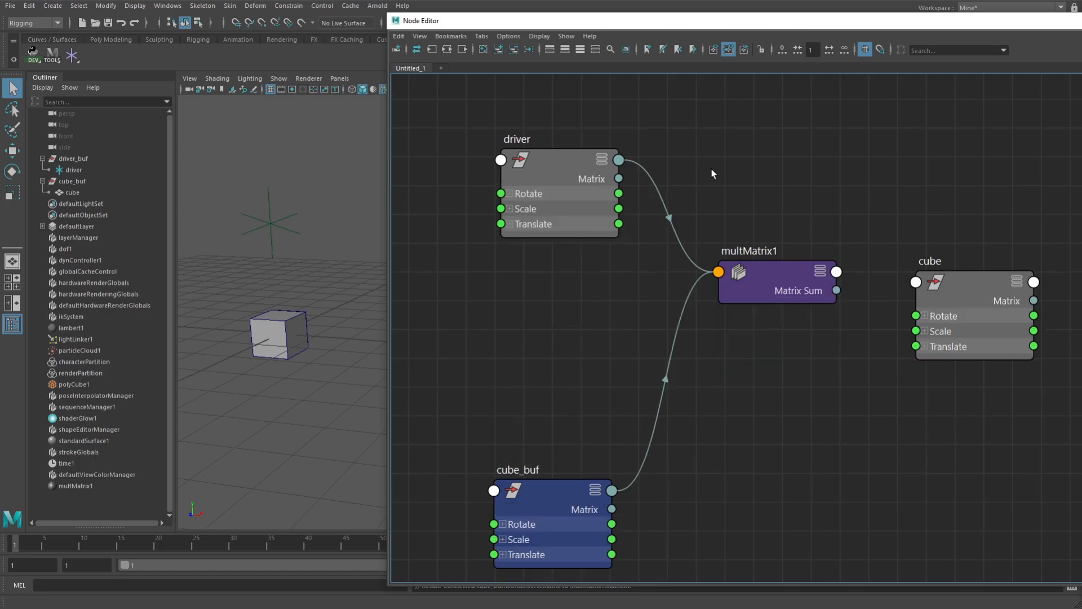
key(1)
click(825, 273)
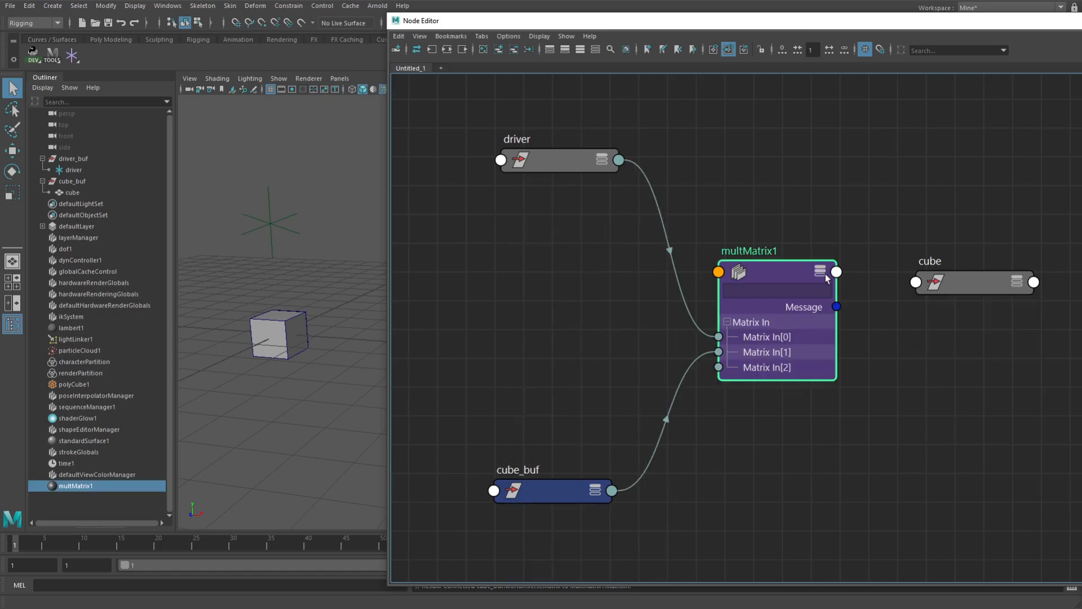
click(822, 272)
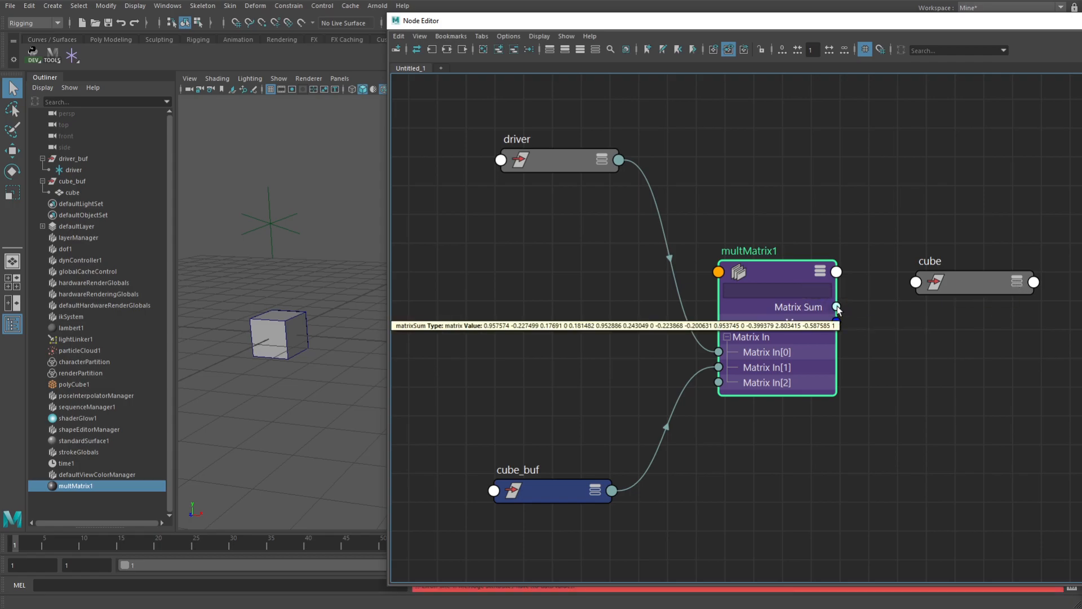
Connect the Matrix Sum output of multMatrix1 to the cube's offsetParentMatrix input
drag(837, 306, 916, 282)
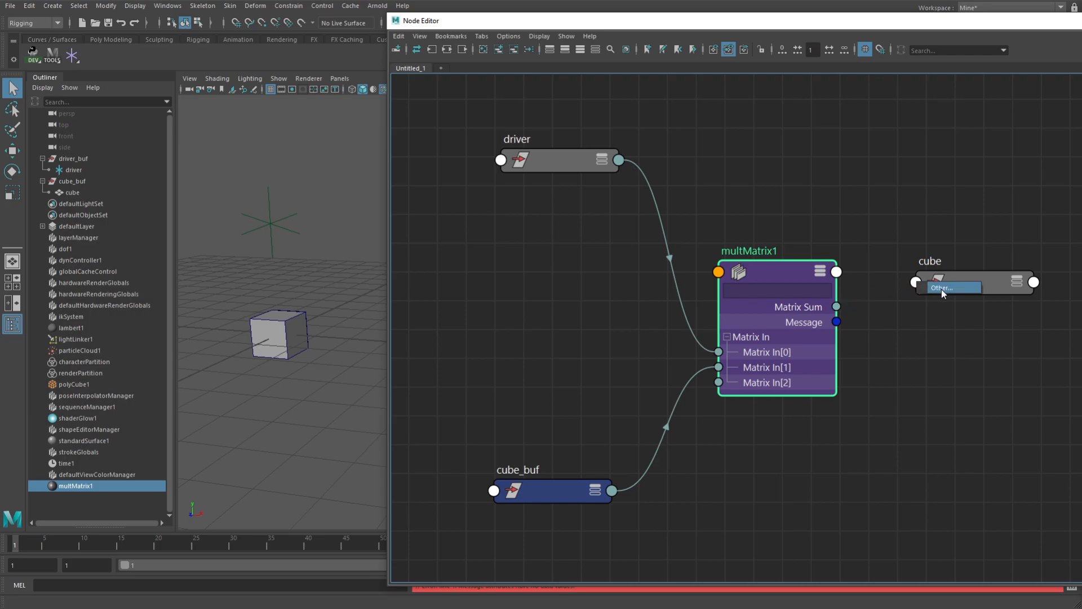
click(941, 288)
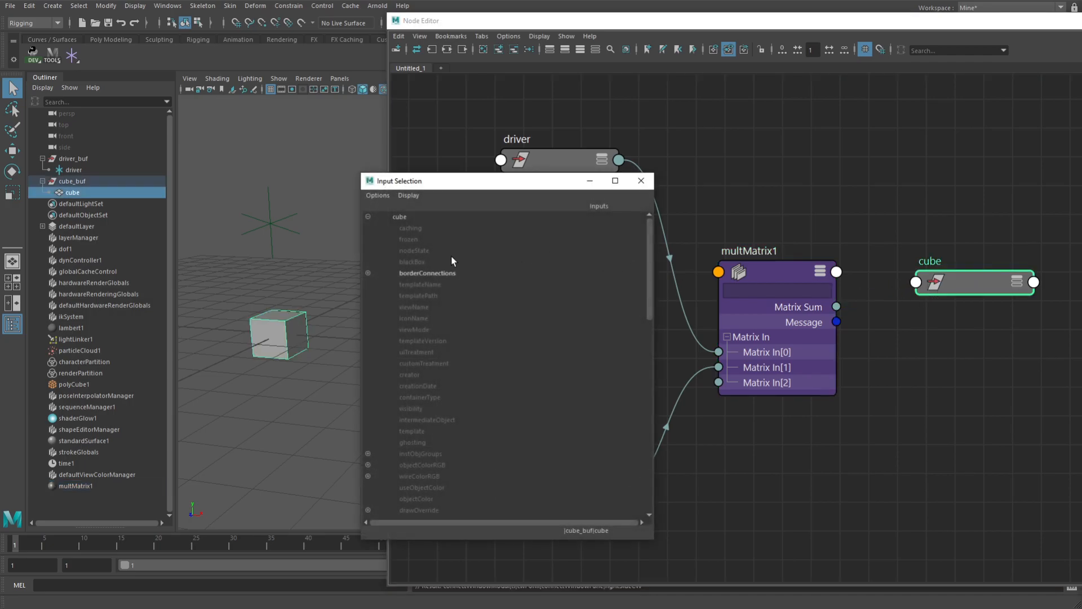
scroll(442, 265, down, 10)
click(434, 402)
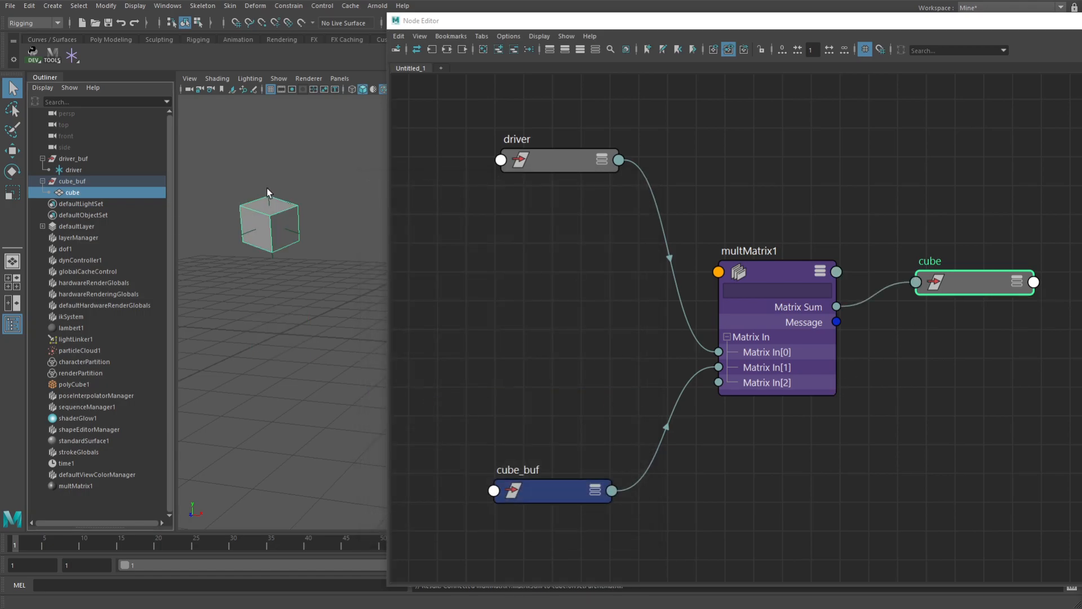
Move and rotate the driver in the viewport to test how the cube follows it
click(294, 223)
key(w)
middle_drag(314, 280, 299, 283)
key(e)
mouse_move(270, 229)
mouse_down()
mouse_move(280, 242)
mouse_move(290, 236)
mouse_up()
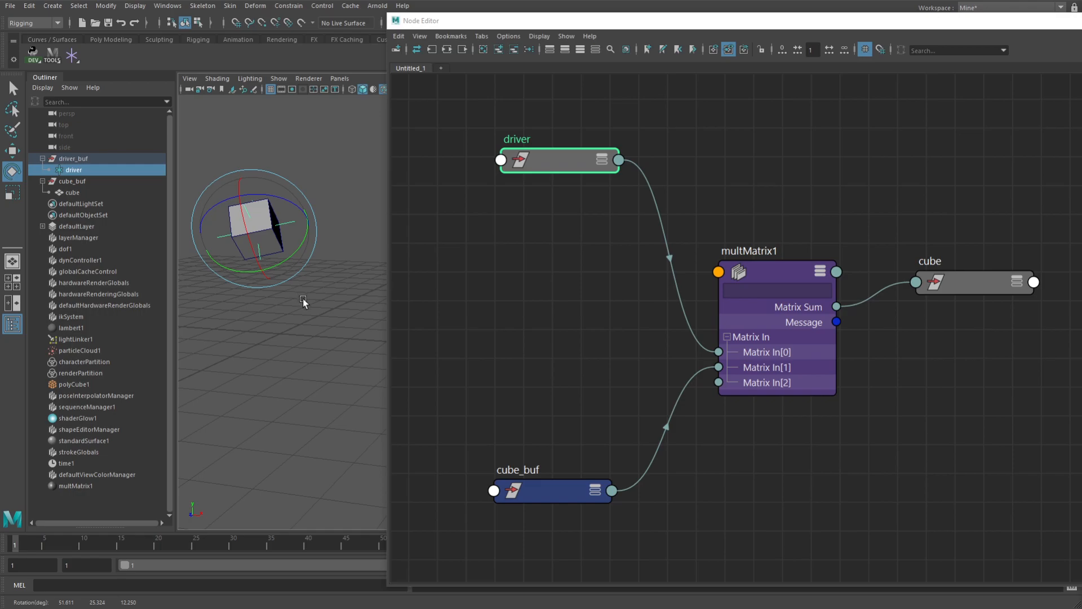
key(w)
mouse_move(290, 310)
middle_down()
mouse_move(309, 300)
mouse_move(278, 316)
mouse_move(284, 265)
mouse_move(293, 317)
middle_up()
Scale the driver along Z to about 1.48 and inspect how the cube follows its scale
key(r)
key(f)
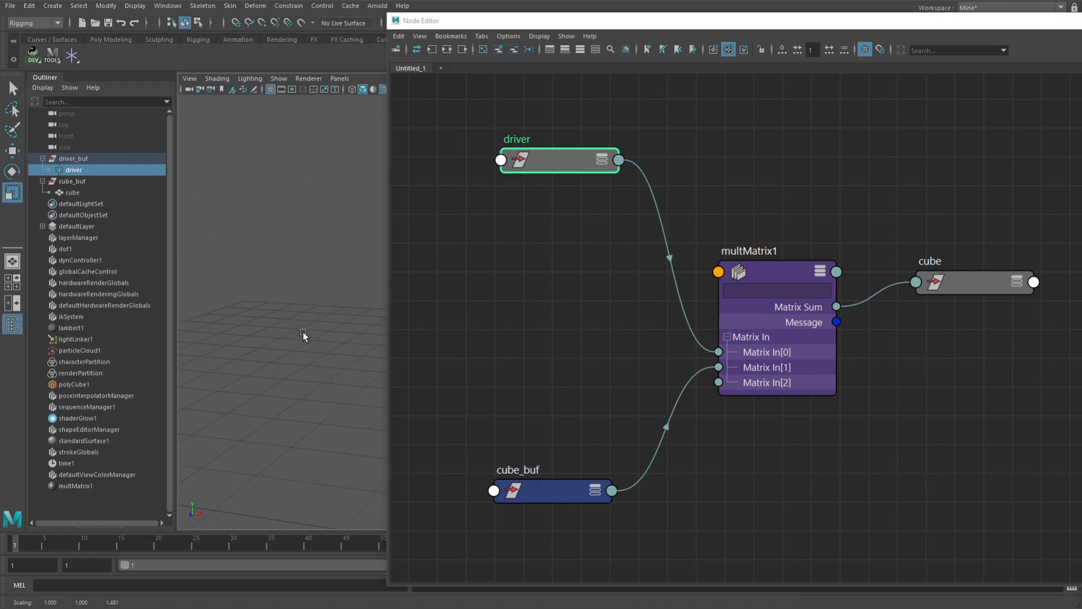
alt+right_drag(302, 331, 230, 307)
alt+middle_drag(338, 310, 170, 317)
alt+drag(181, 317, 259, 357)
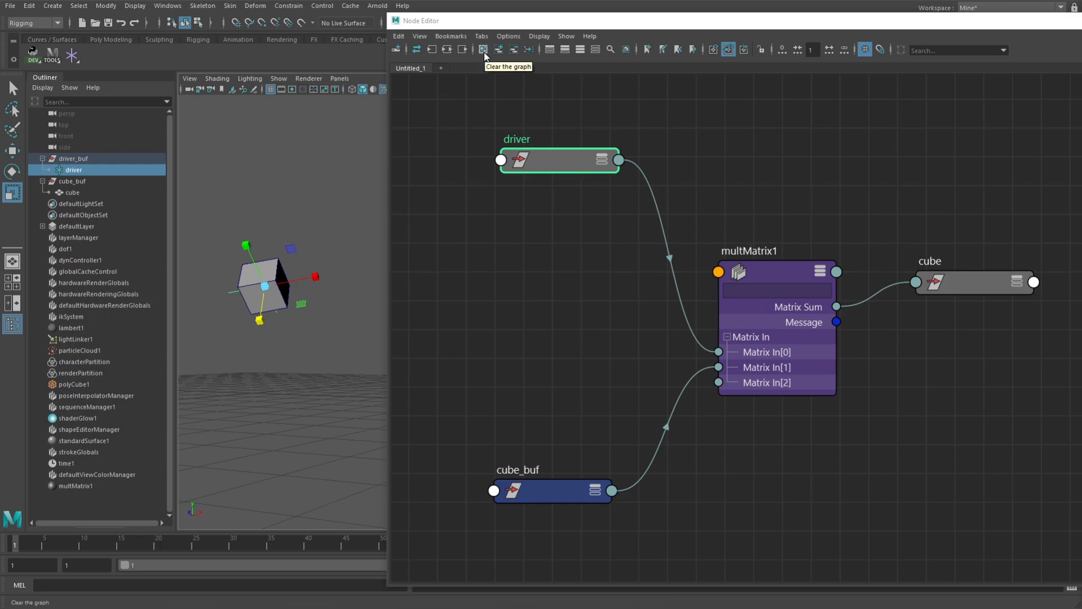
Clear the graph, select the cube in the scene hierarchy, and graph only its transform node, removing cubeShape from the graph
click(483, 50)
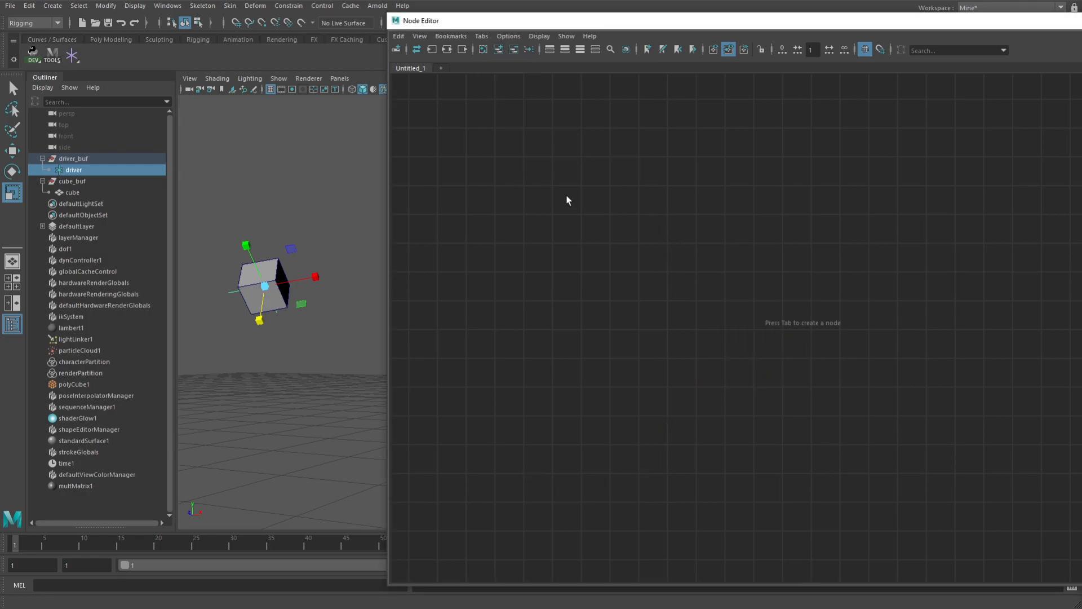
click(221, 215)
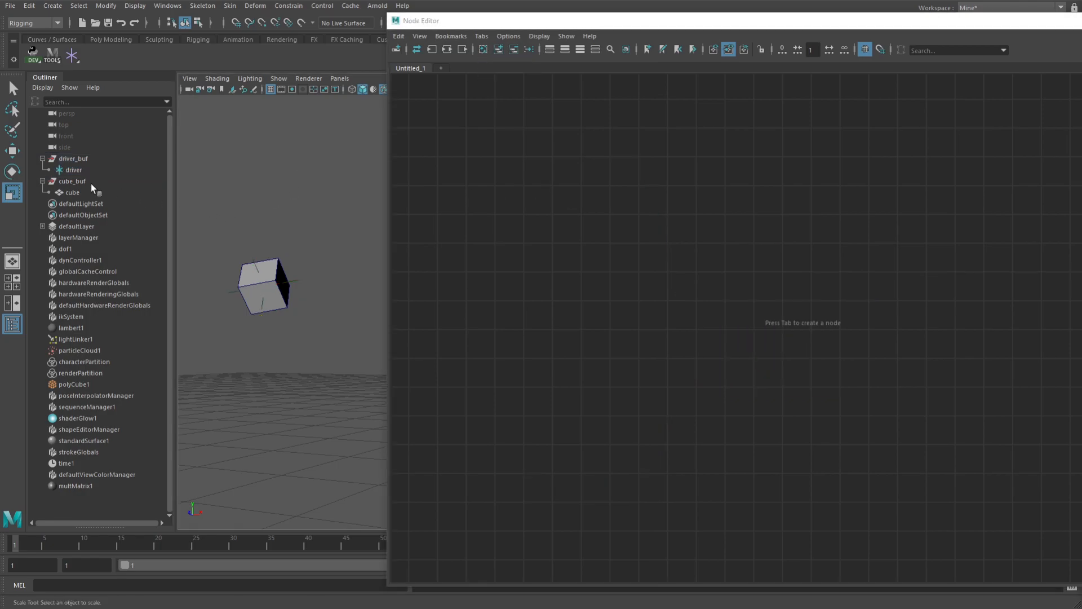
click(73, 193)
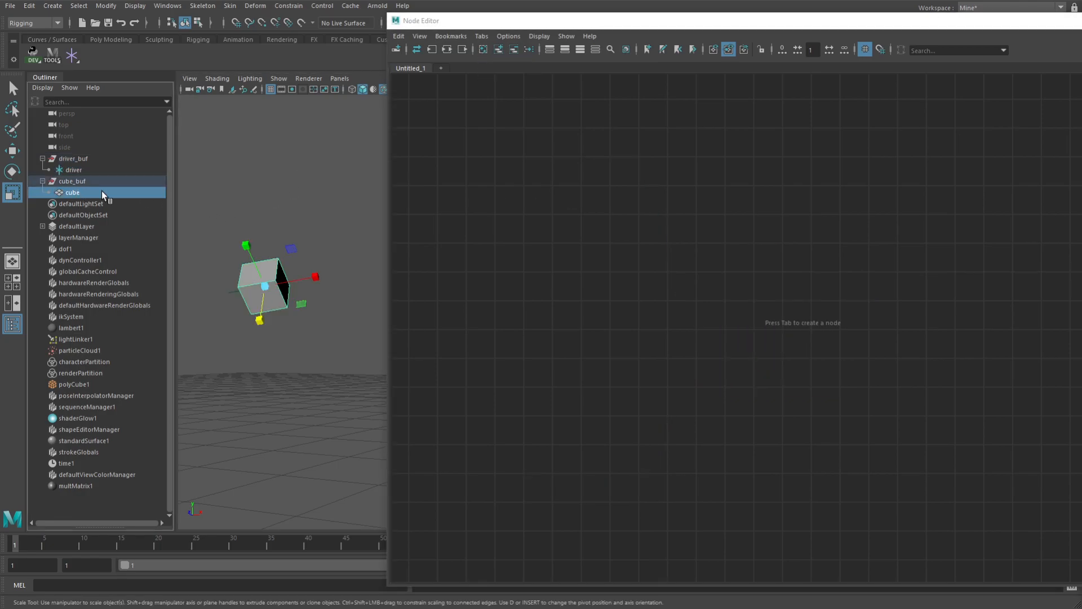
click(499, 50)
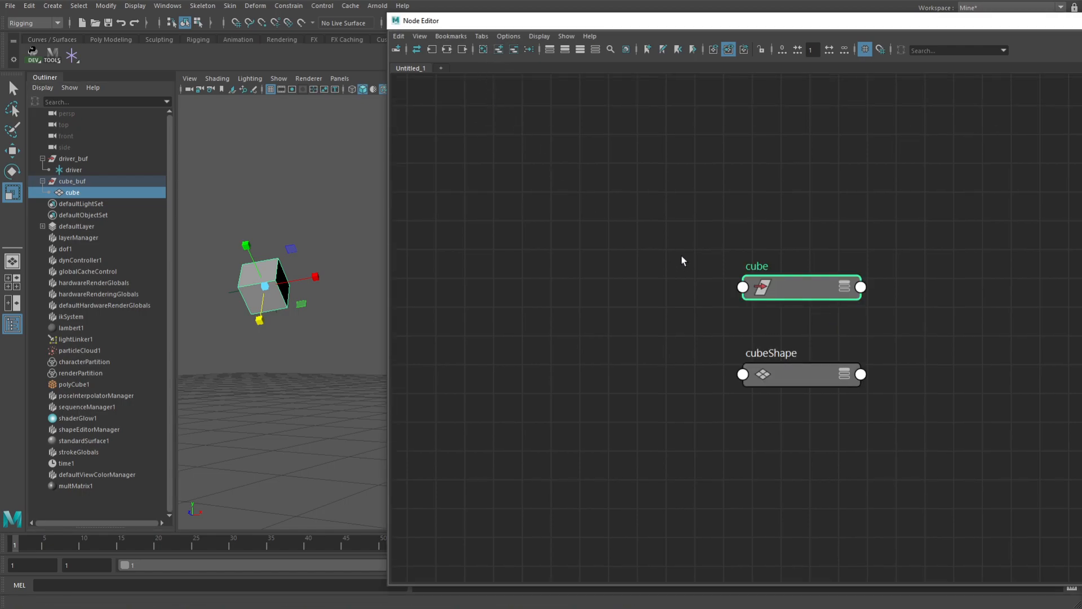
drag(930, 345, 747, 432)
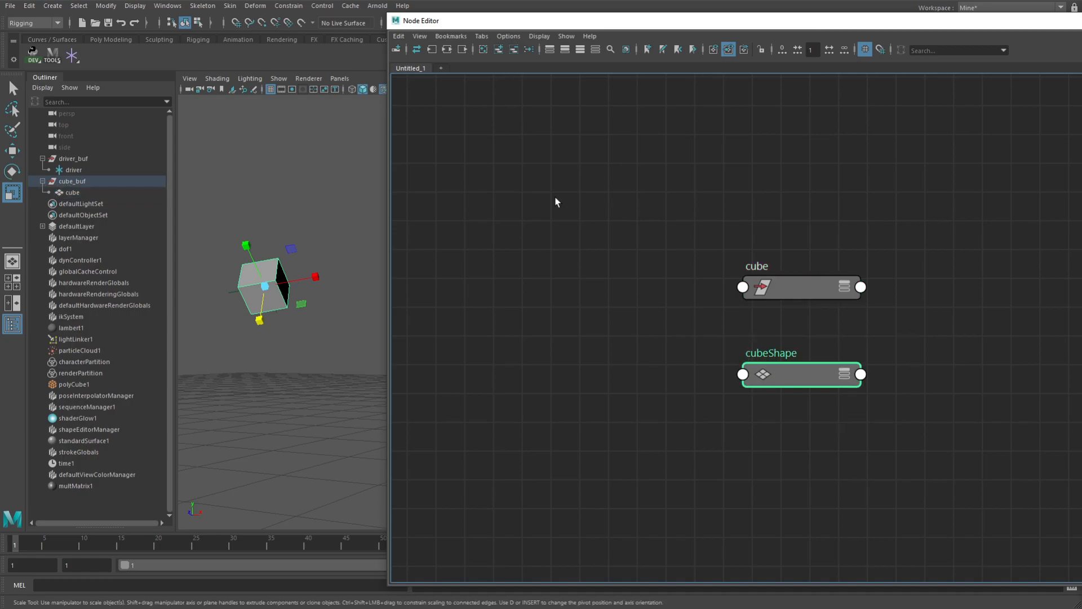
click(514, 49)
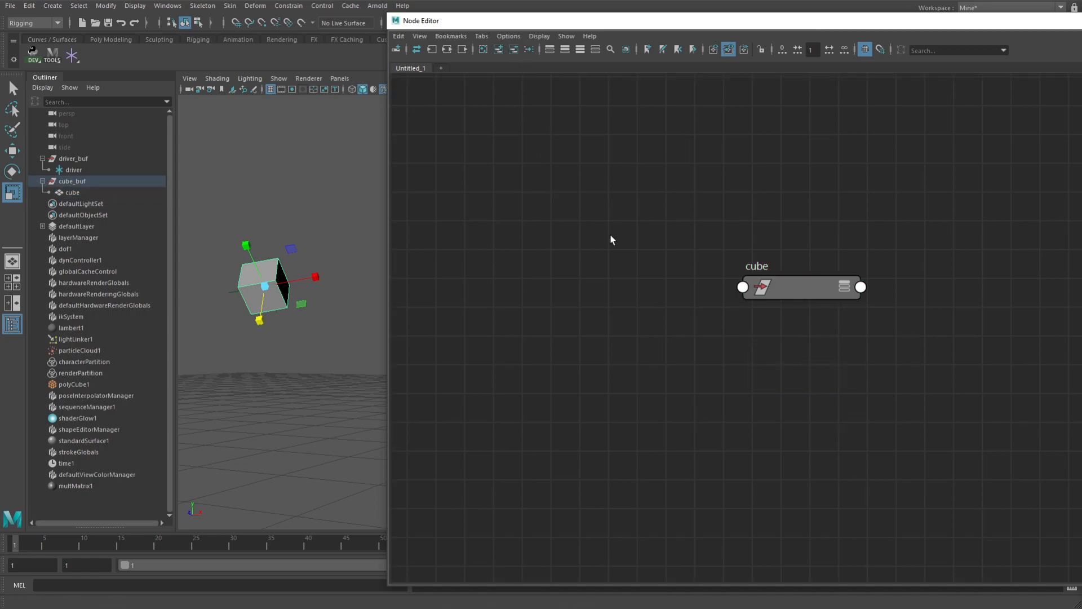
drag(801, 290, 807, 227)
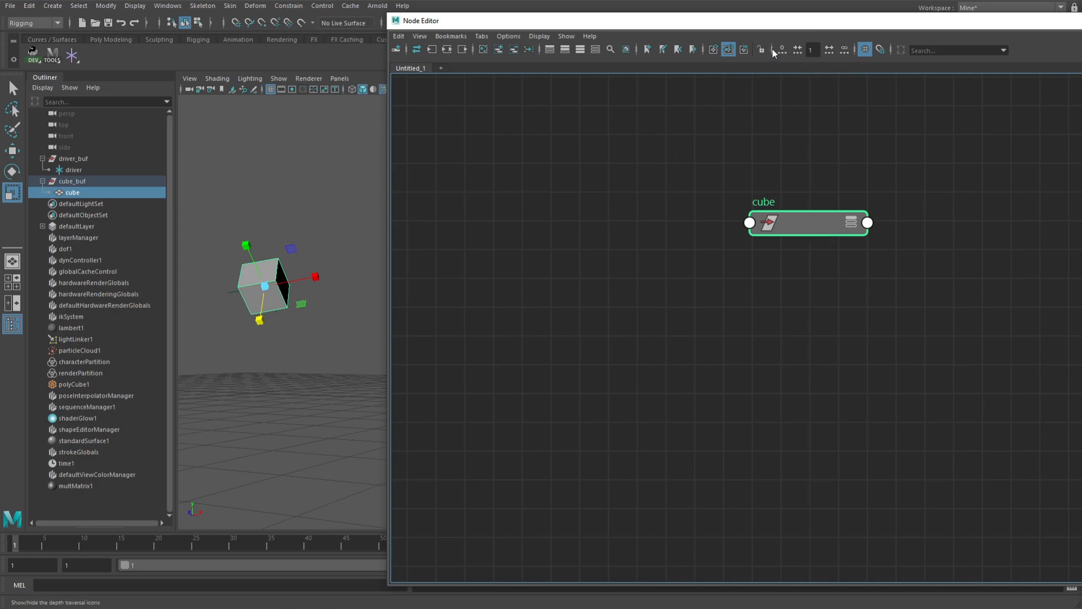
Graph the cube's connections with unlimited traversal depth, and clear the whole graph
click(844, 50)
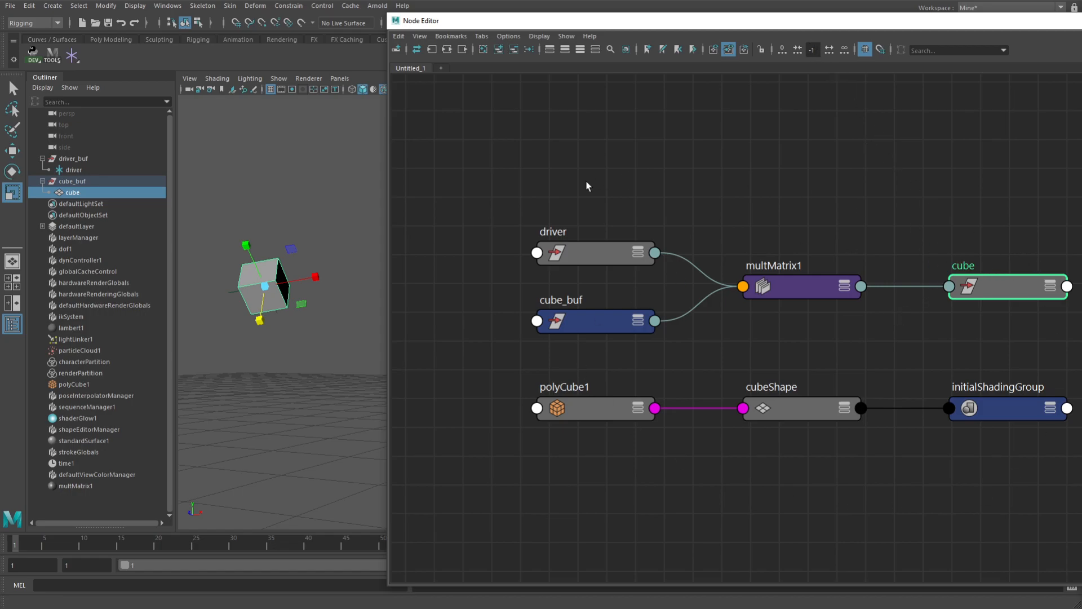
click(514, 49)
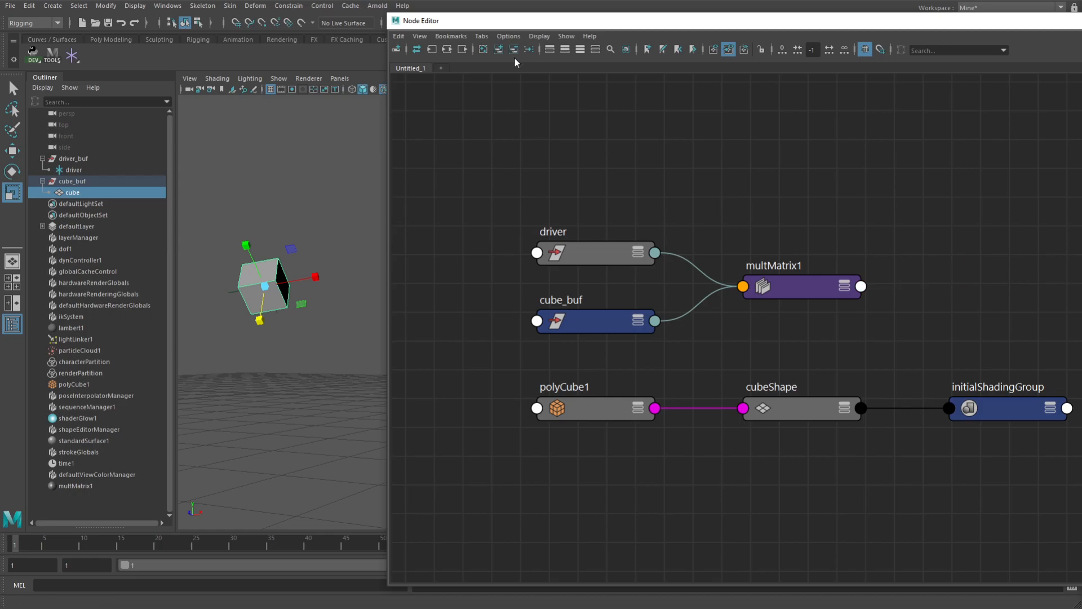
click(483, 49)
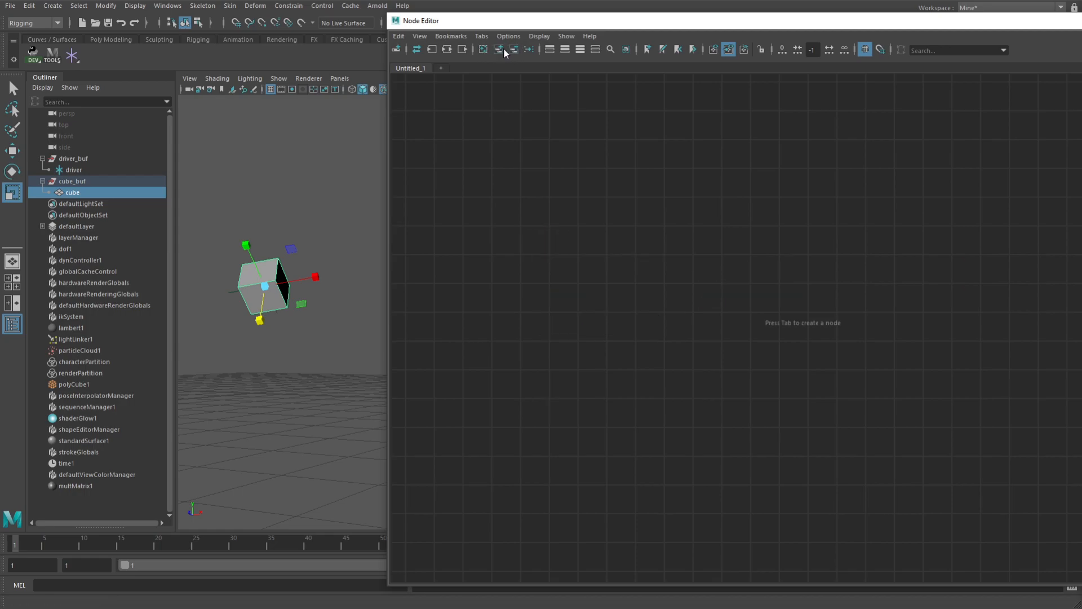
Add the selected cube to the graph again, remove its cubeShape node, and reposition the cube transform node
click(500, 50)
drag(928, 235, 803, 302)
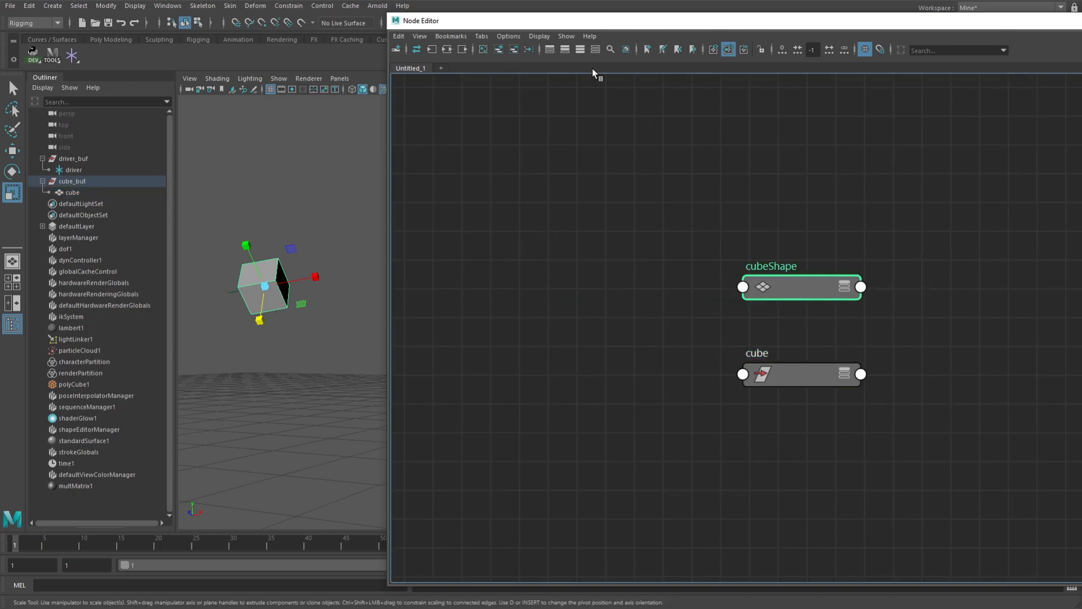
click(513, 50)
drag(786, 372, 839, 227)
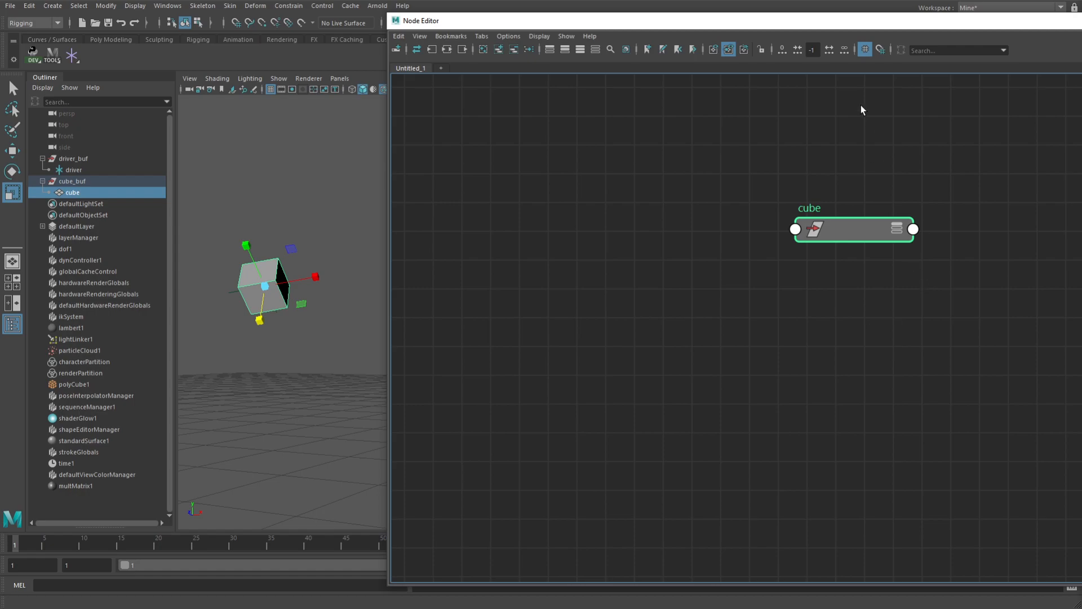
Set the traversal depth to 1, graph the cube's connections, and reposition the multMatrix1 and cube nodes
click(812, 50)
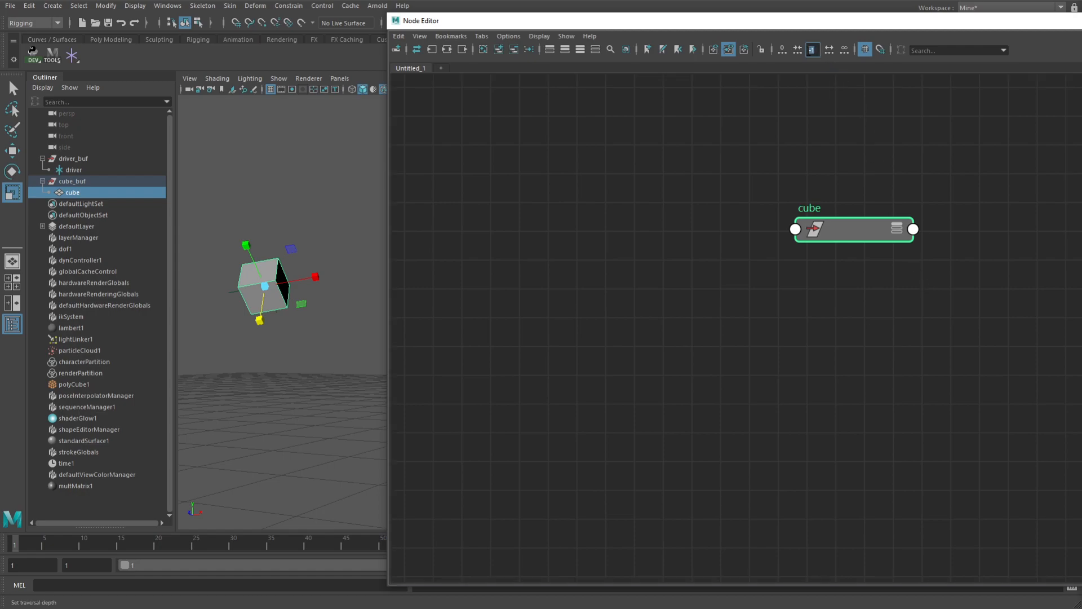
click(814, 51)
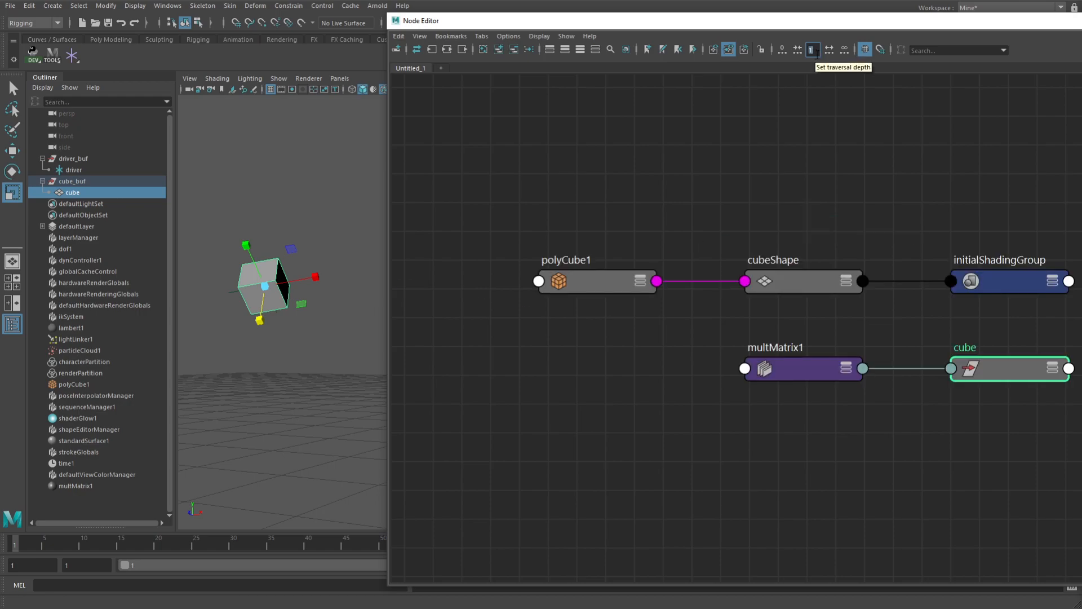
drag(1012, 369, 966, 398)
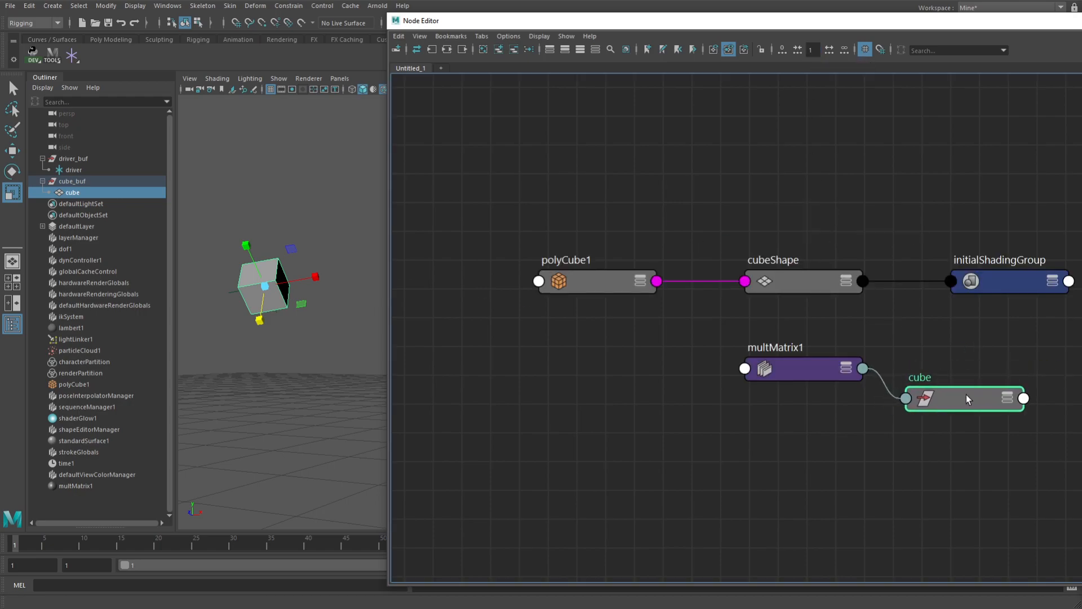
drag(805, 366, 734, 384)
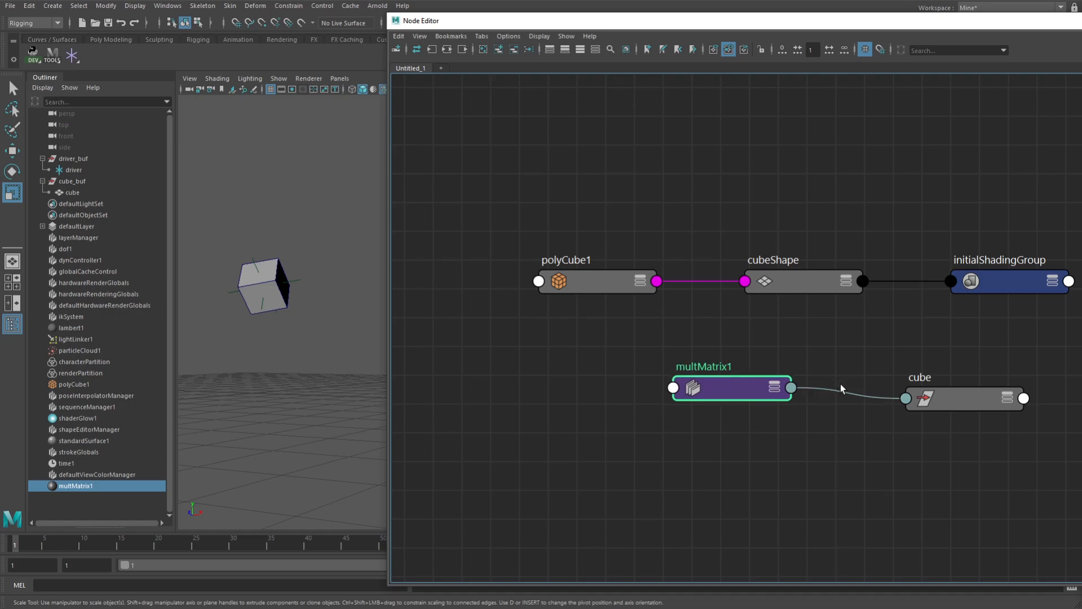
drag(966, 398, 938, 380)
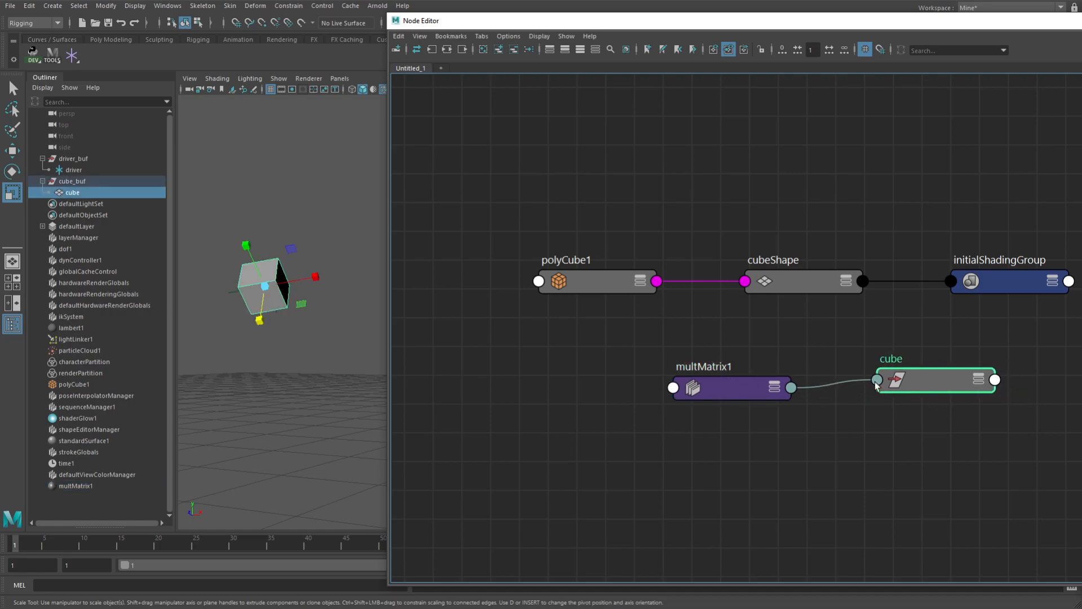
drag(719, 380, 691, 367)
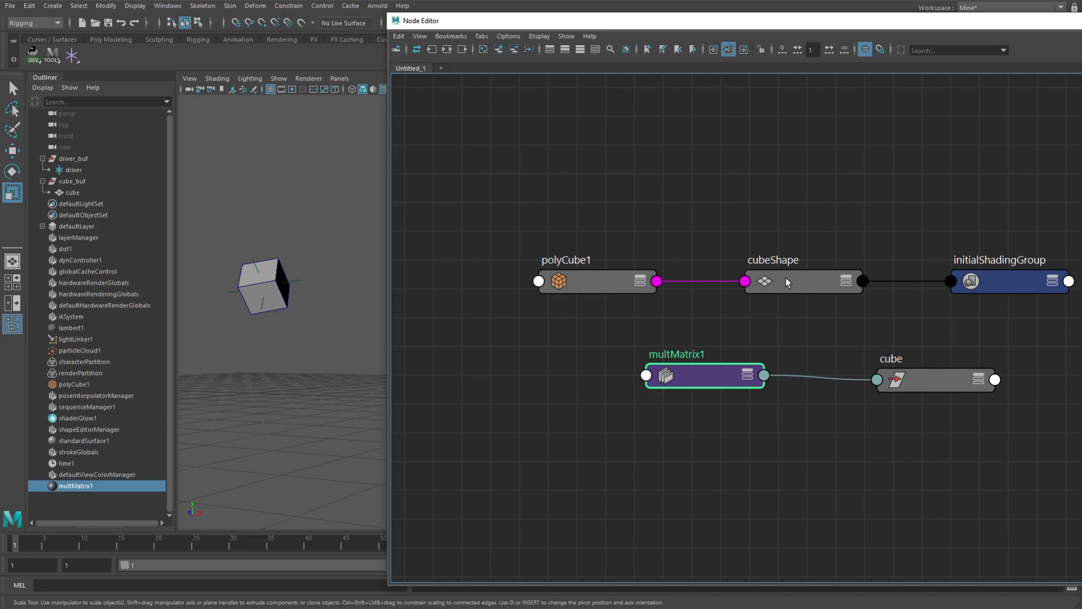
Remove polyCube1, cubeShape and initialShadingGroup from the graph, and move the multMatrix1 and cube nodes up
drag(804, 283, 804, 205)
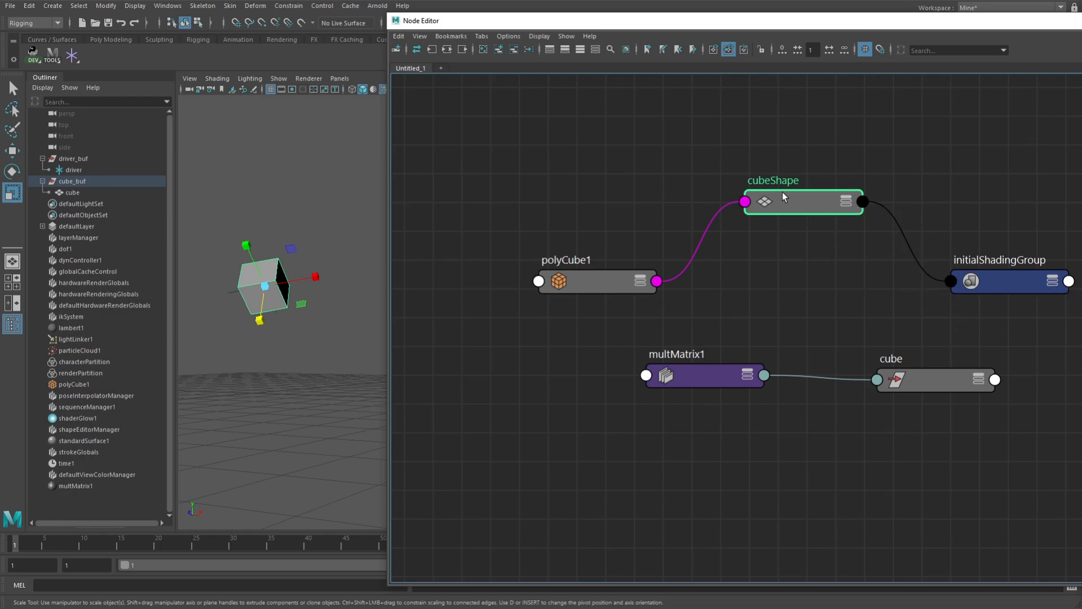
drag(1007, 166, 558, 307)
click(514, 49)
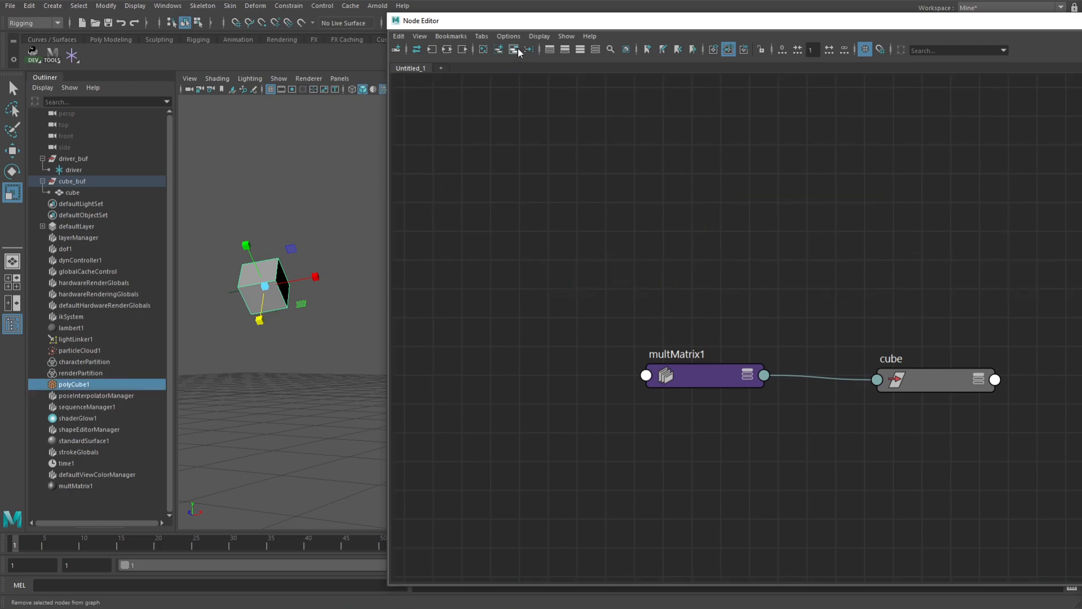
drag(939, 380, 886, 365)
drag(704, 364, 708, 249)
drag(878, 361, 878, 288)
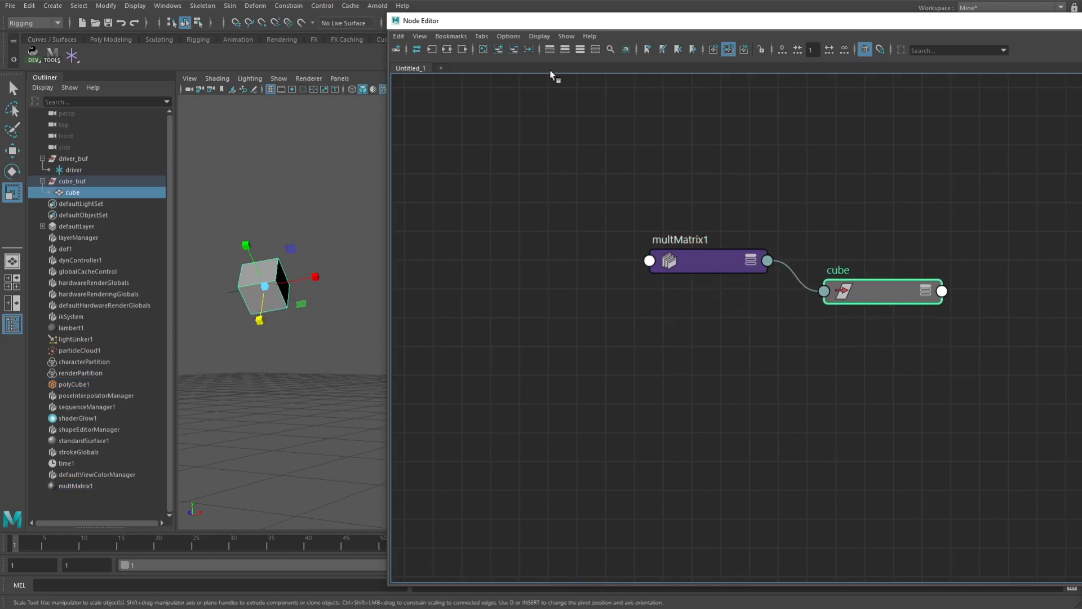
Check the Additive Graphing Mode option without changing it, and graph multMatrix1's input connections
click(508, 36)
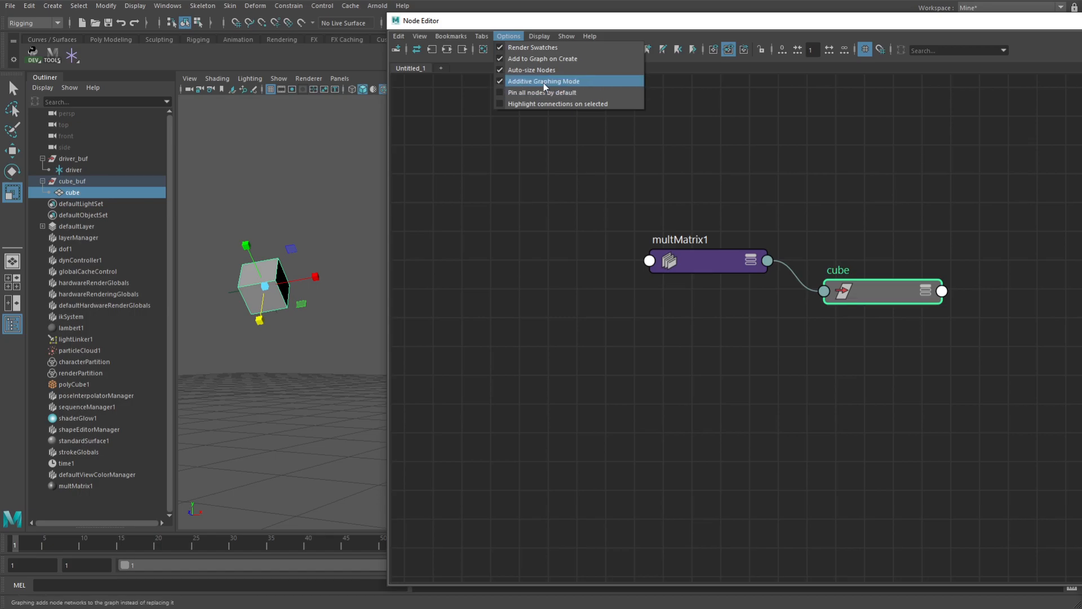
click(580, 174)
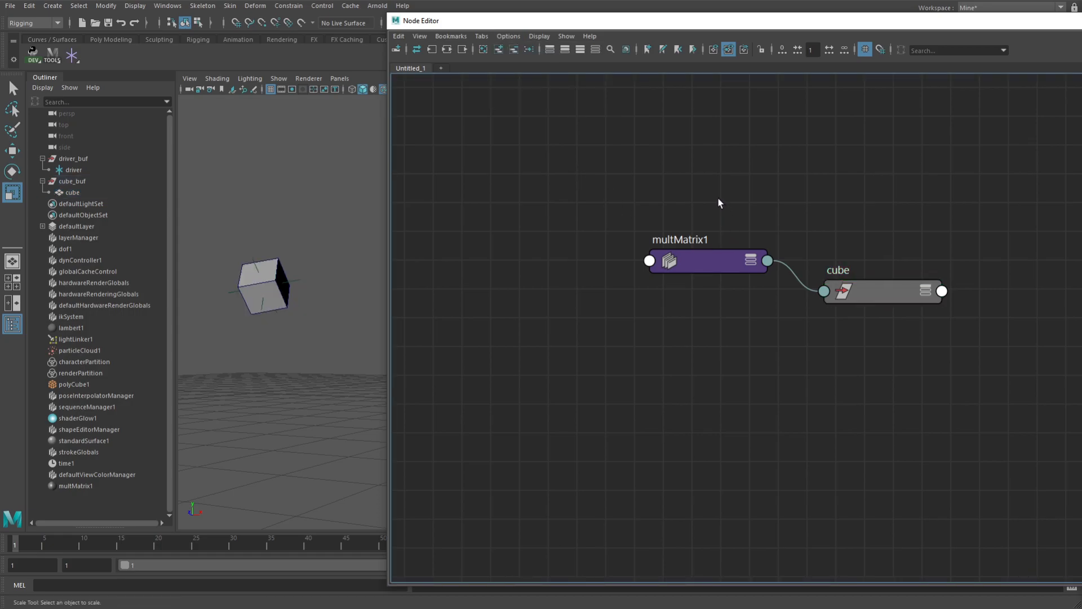
drag(711, 196, 708, 324)
drag(878, 291, 901, 275)
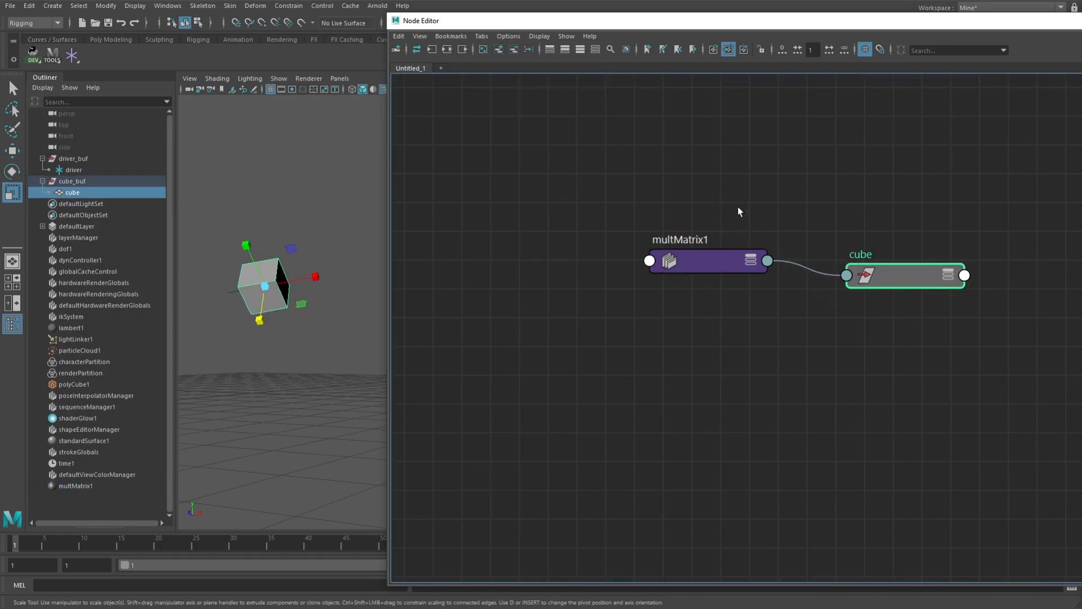
drag(740, 205, 697, 309)
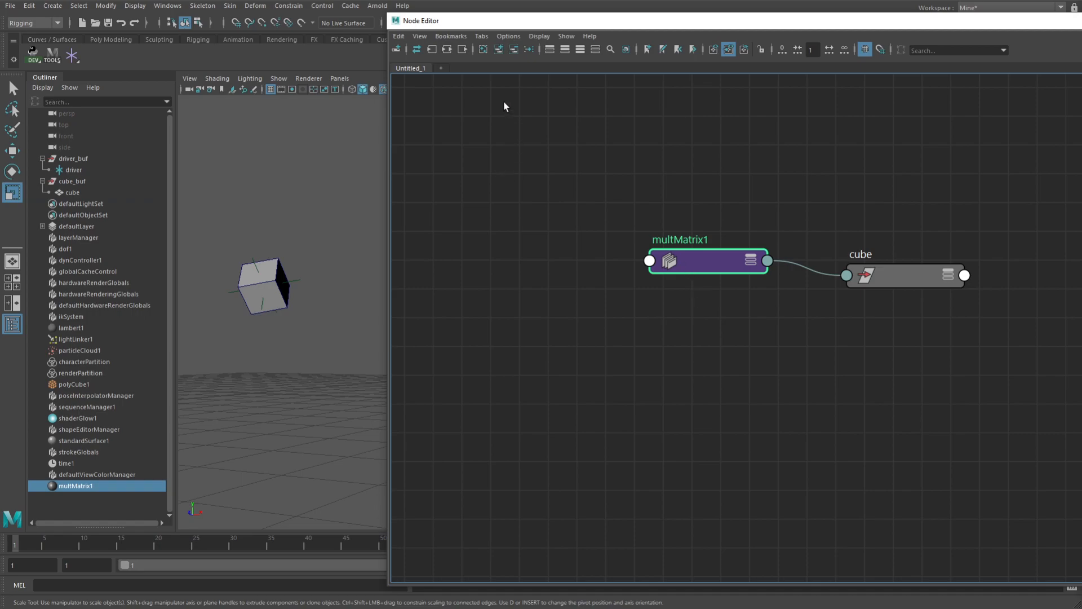
click(432, 50)
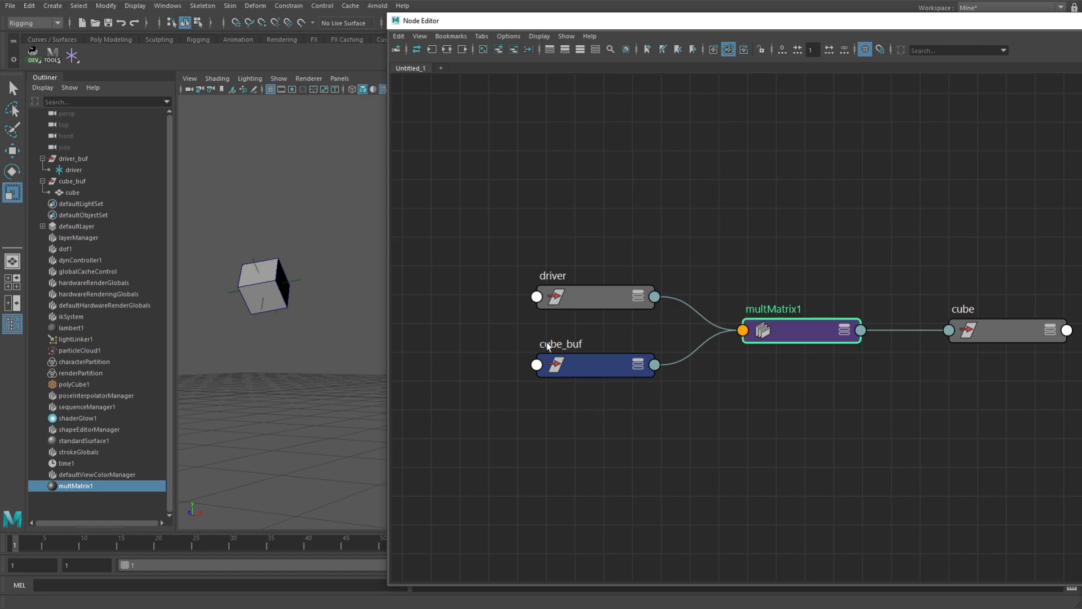
Remove the driver and cube_buf nodes from the graph
drag(620, 231, 581, 536)
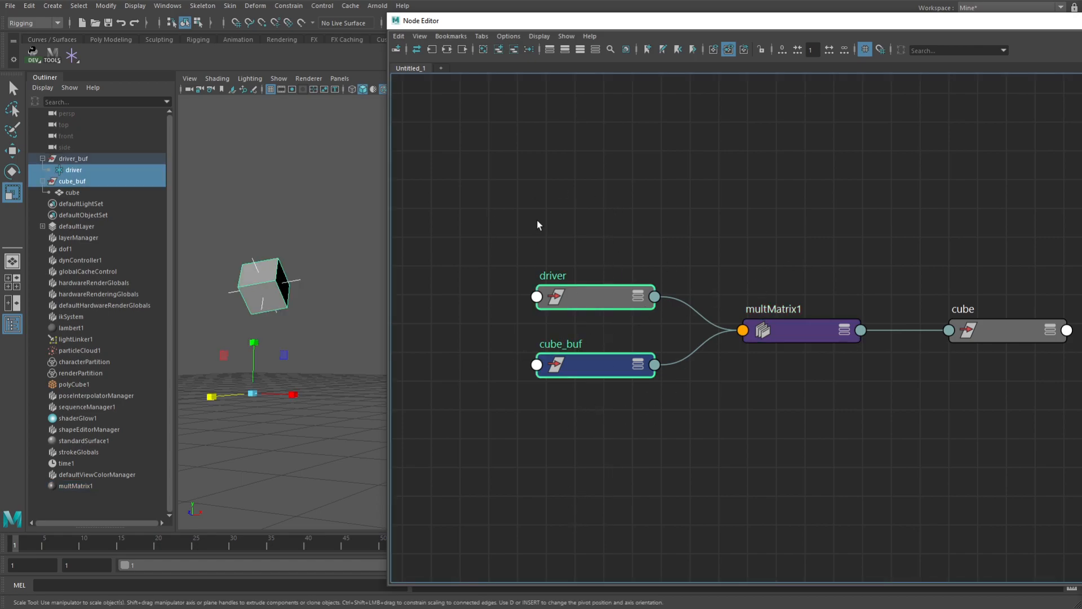
click(529, 49)
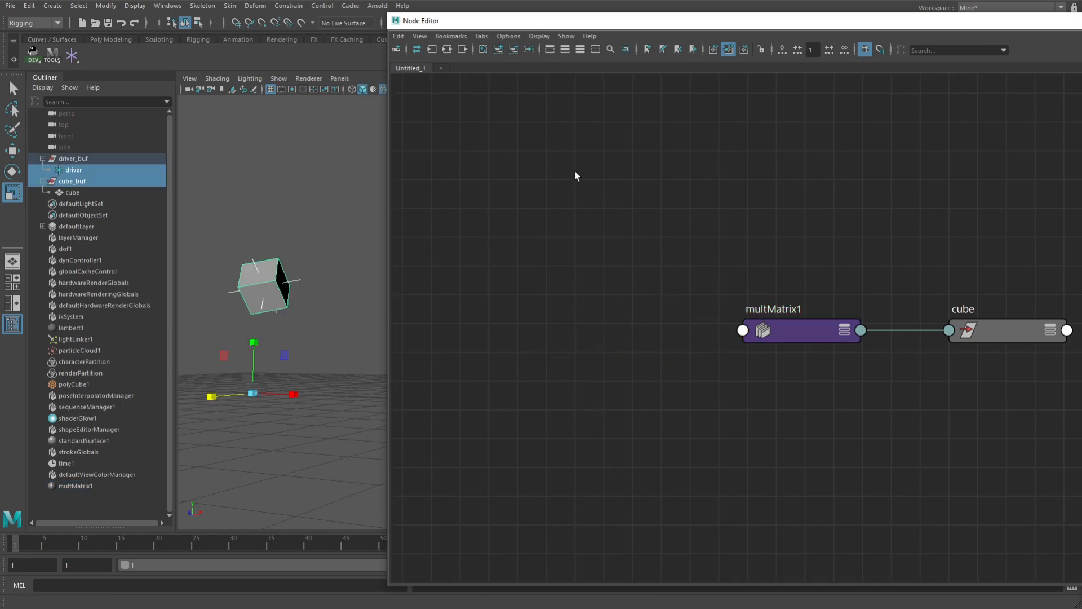
Turn off Additive Graphing Mode and graph the input connections of multMatrix1
click(800, 330)
click(508, 36)
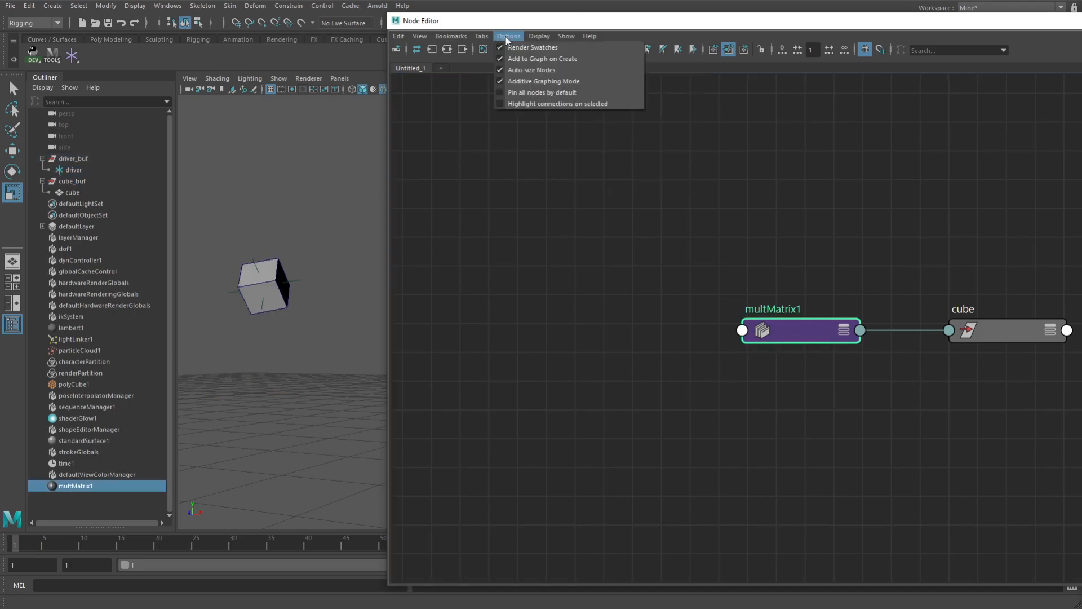
click(524, 80)
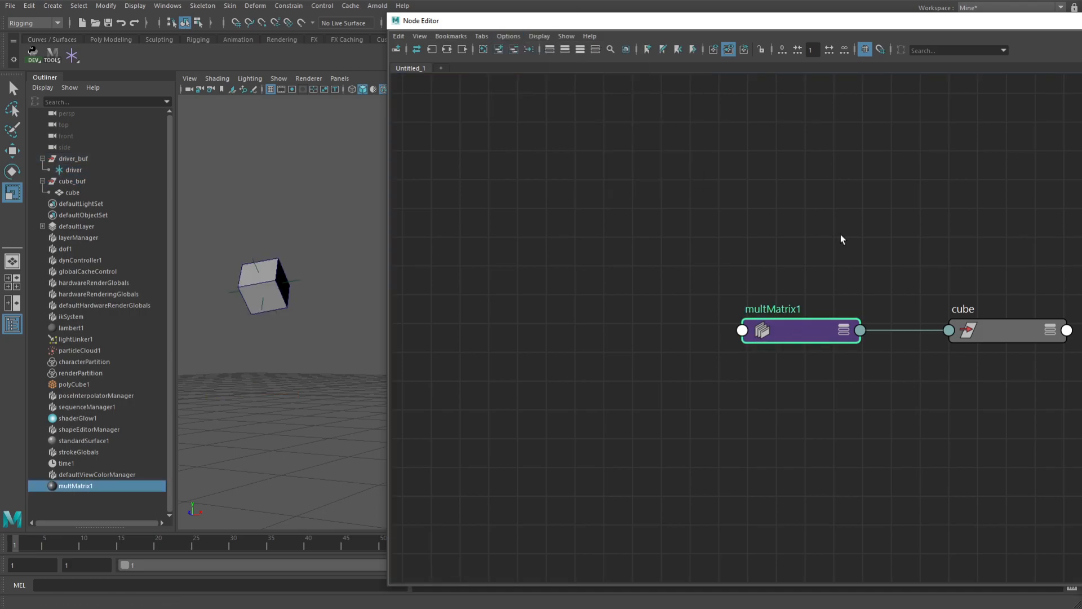
click(432, 49)
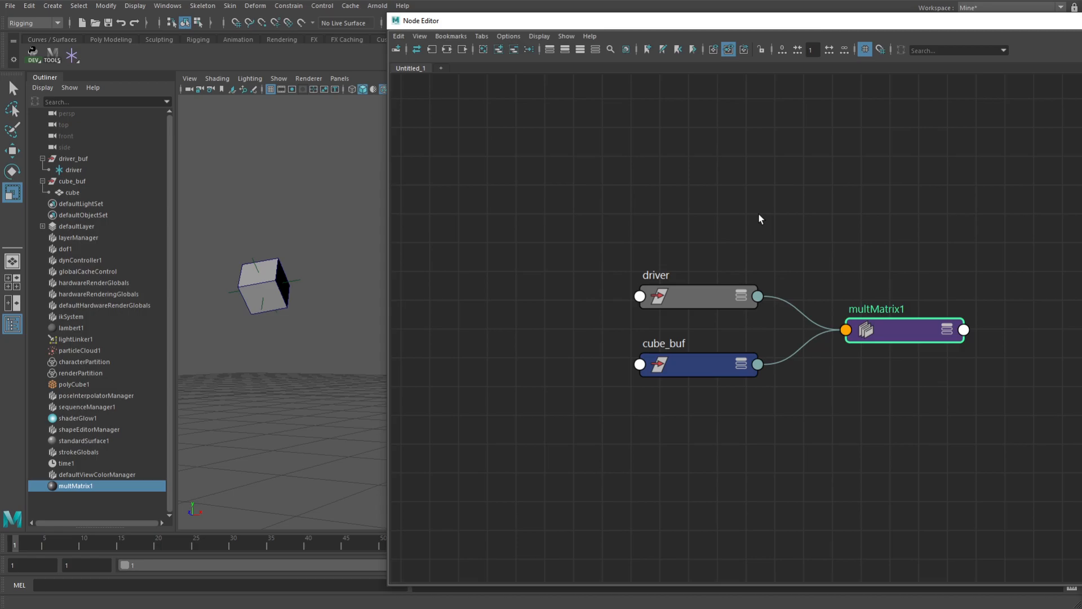
Turn Additive Graphing Mode back on and graph the output connections of multMatrix1
click(513, 35)
click(524, 81)
click(464, 50)
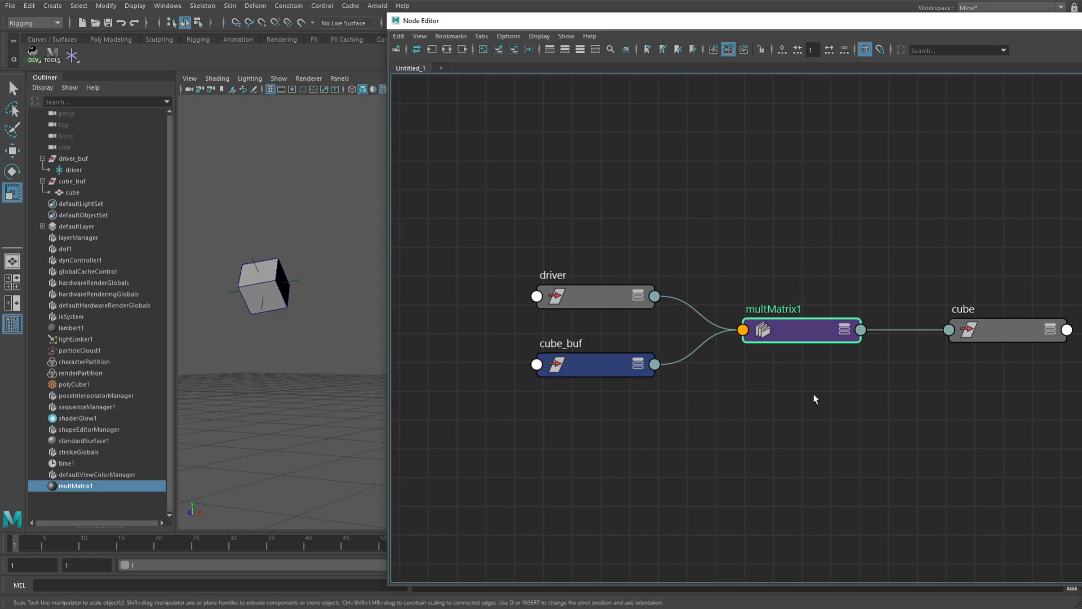
Clear the graph, add the selected multMatrix1 node, and graph both its input and output connections
click(443, 52)
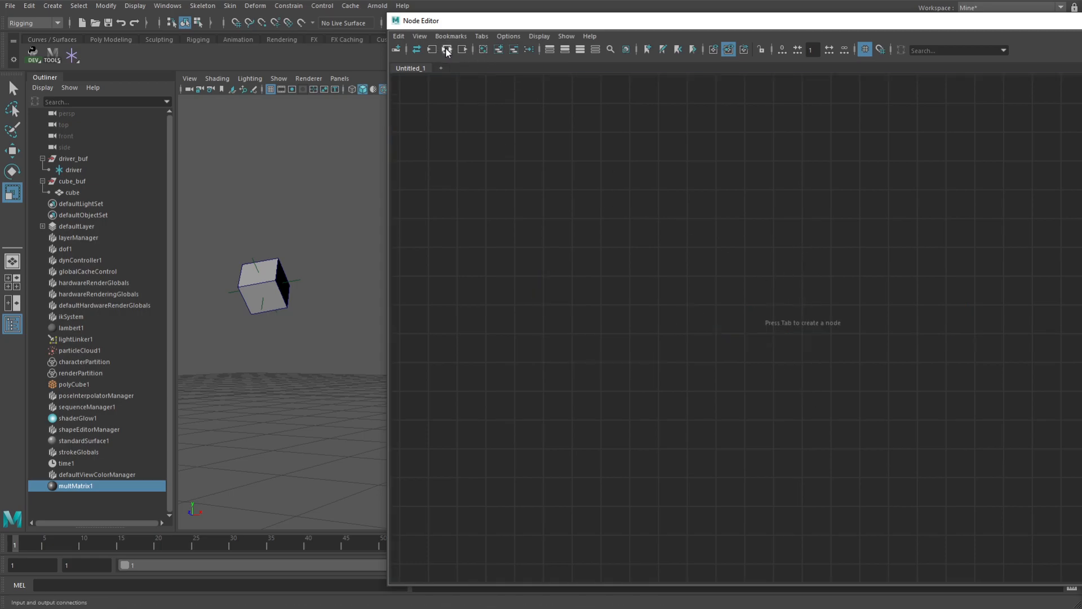
click(498, 50)
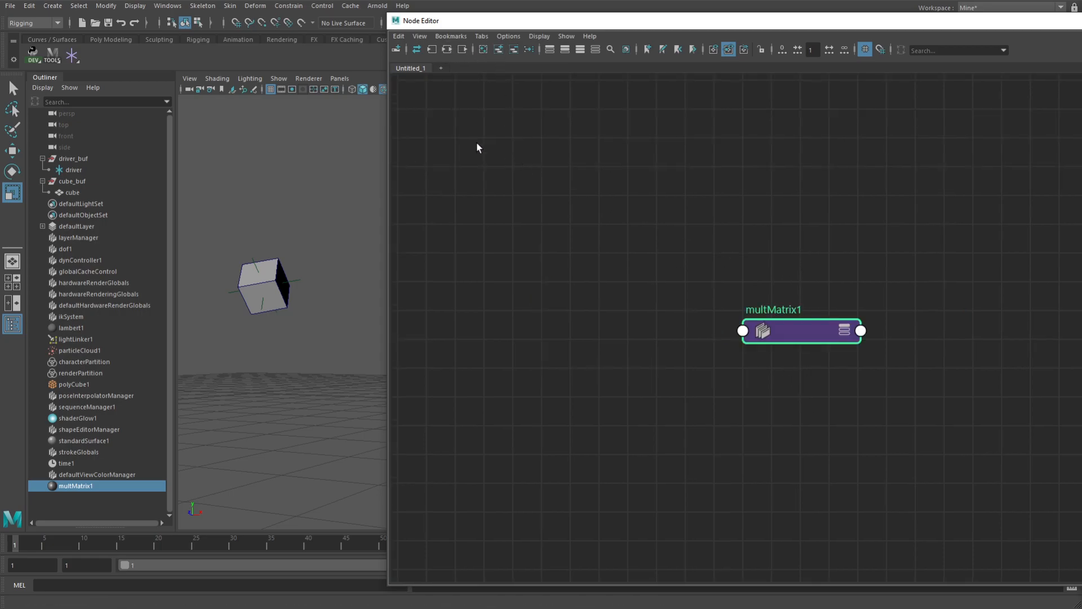
click(446, 50)
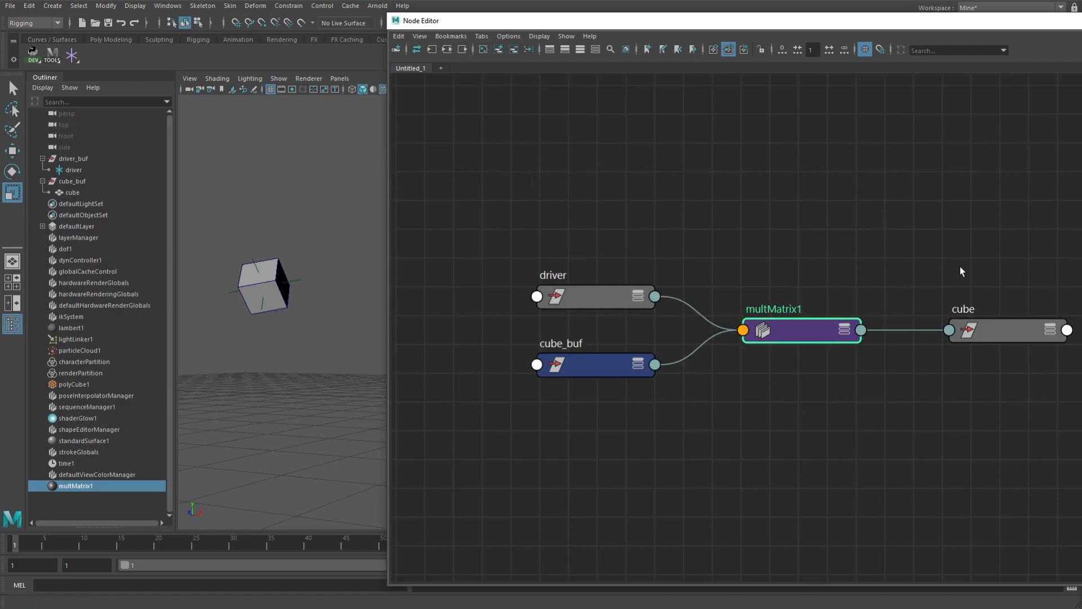
Select all graphed nodes and expand multMatrix1 to show its attributes, including the individual Matrix In entries
alt+middle_drag(941, 268, 906, 230)
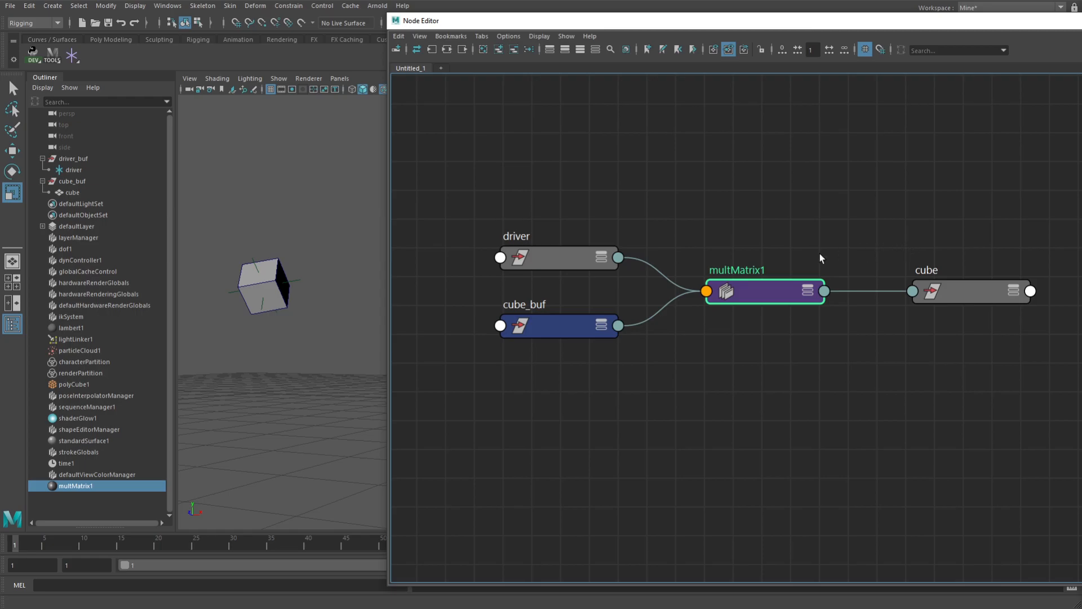
drag(1044, 180, 551, 459)
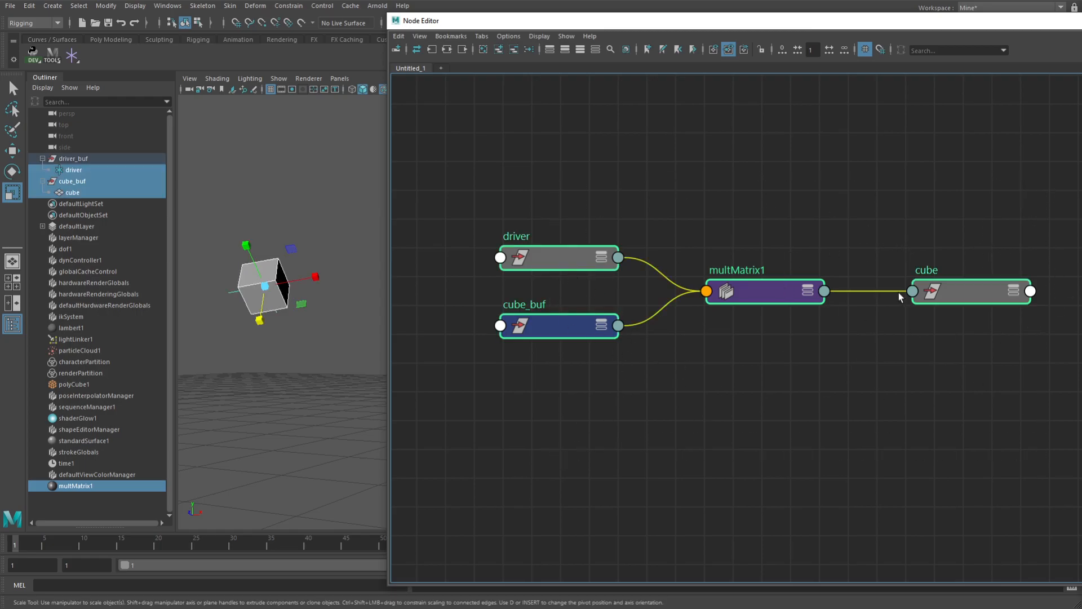
click(807, 291)
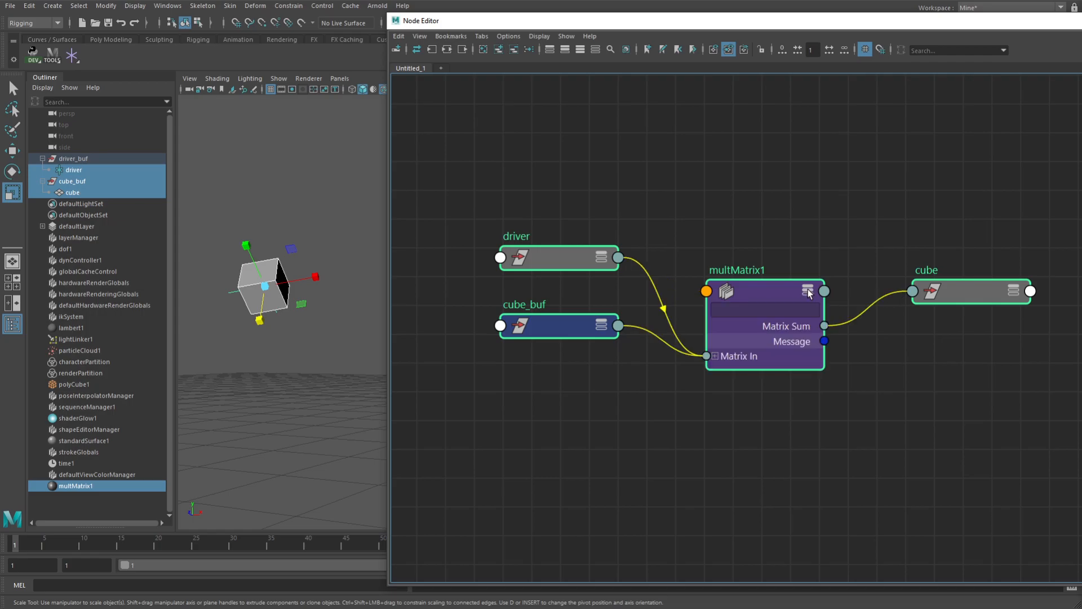
click(715, 355)
key(f)
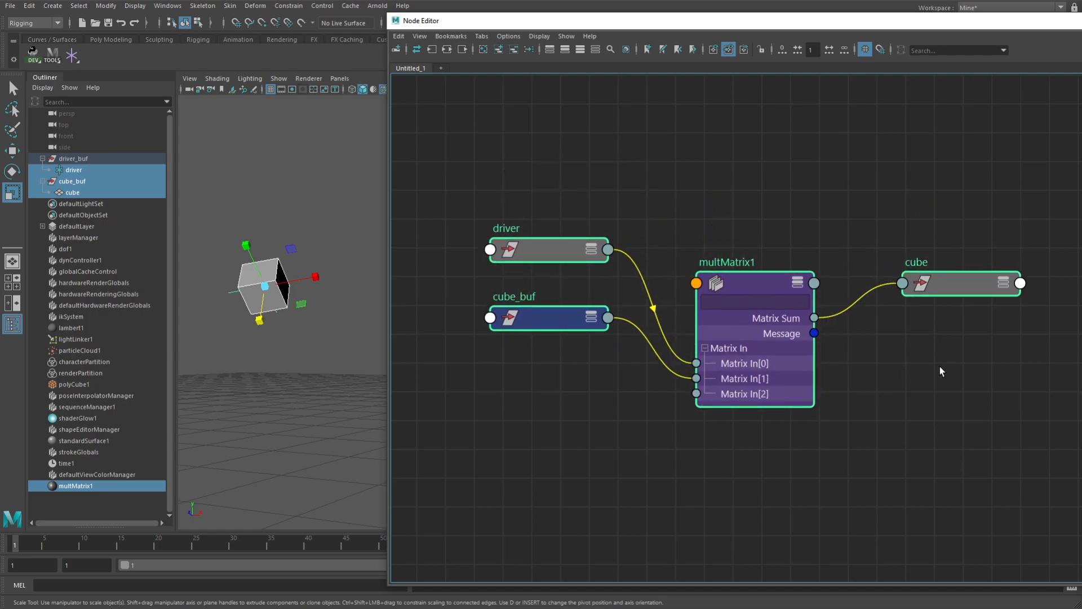
Move multMatrix1 higher and rearrange the other nodes around it, with driver and cube_buf before it and cube after it
click(750, 284)
drag(750, 284, 756, 221)
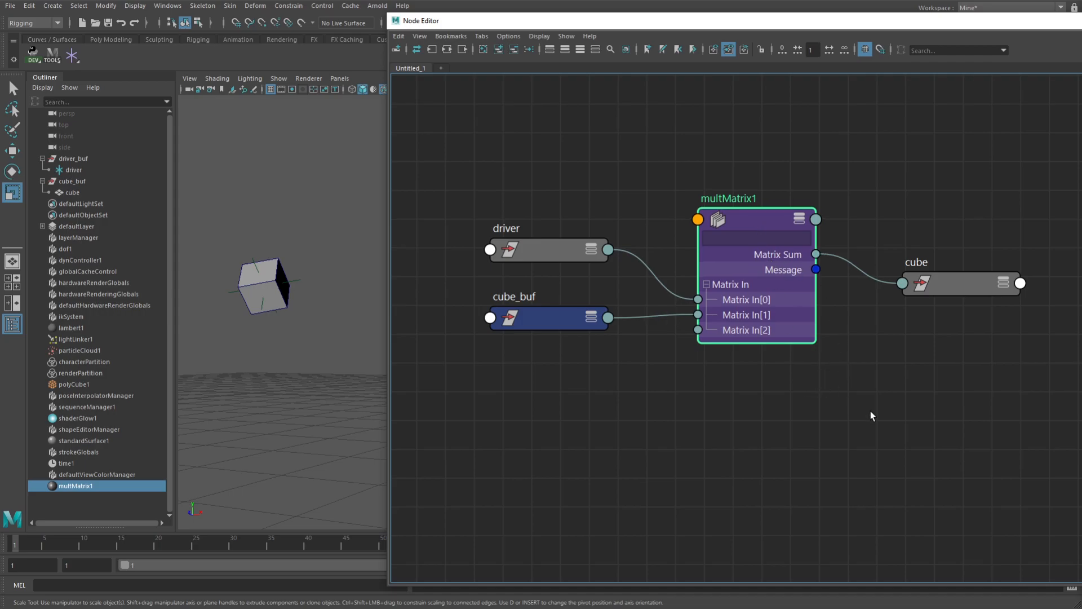
drag(947, 287, 584, 189)
drag(568, 250, 878, 356)
drag(583, 322, 595, 357)
drag(824, 332, 508, 248)
drag(596, 185, 946, 265)
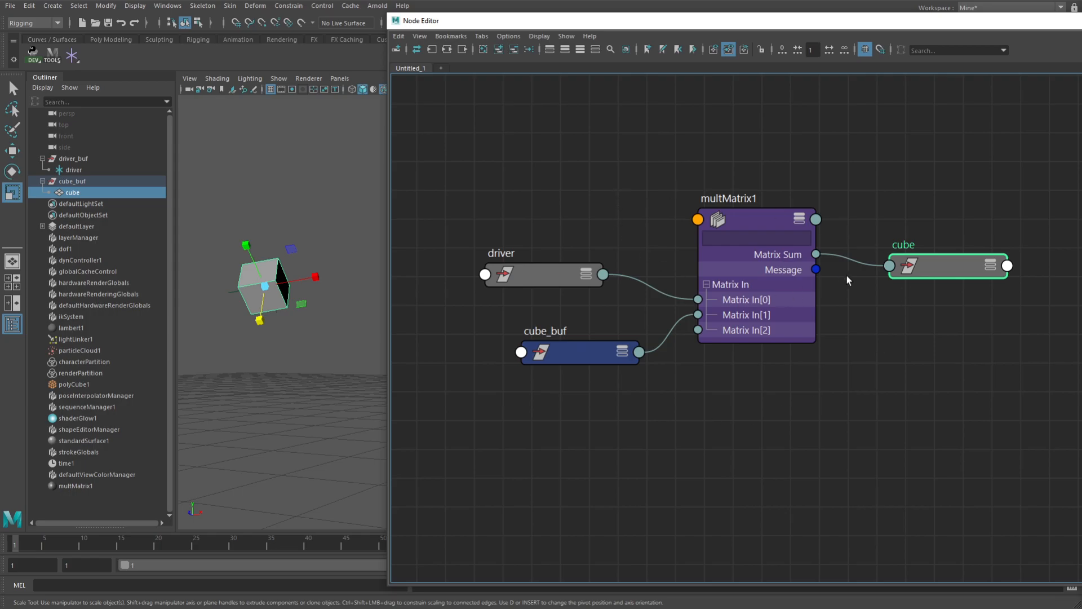
Replace the cleared graph with the selected cube node and graph its input connections
click(483, 49)
click(499, 49)
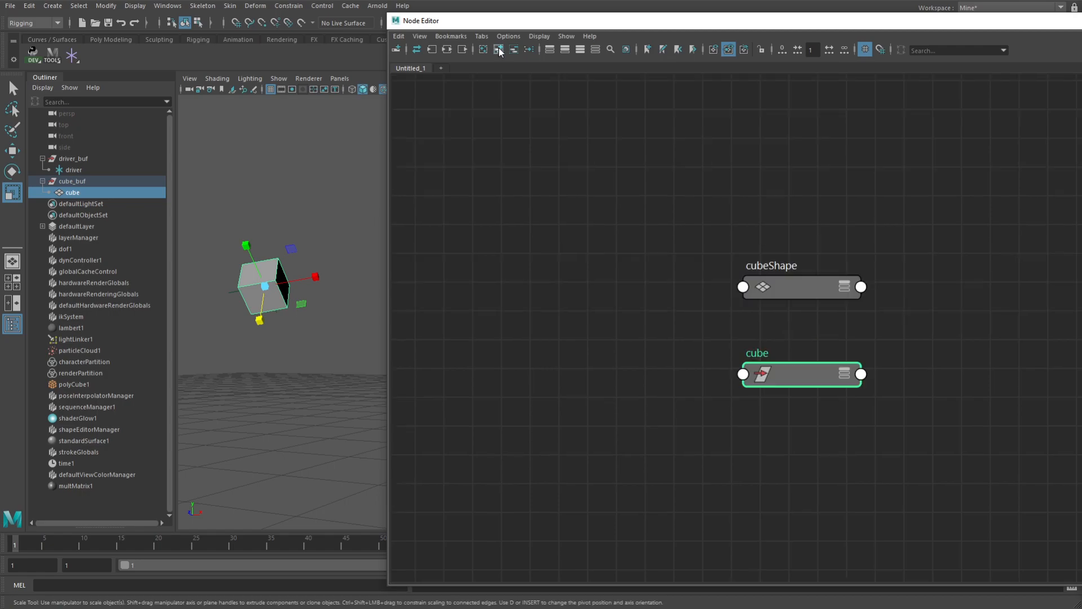
drag(784, 367, 822, 146)
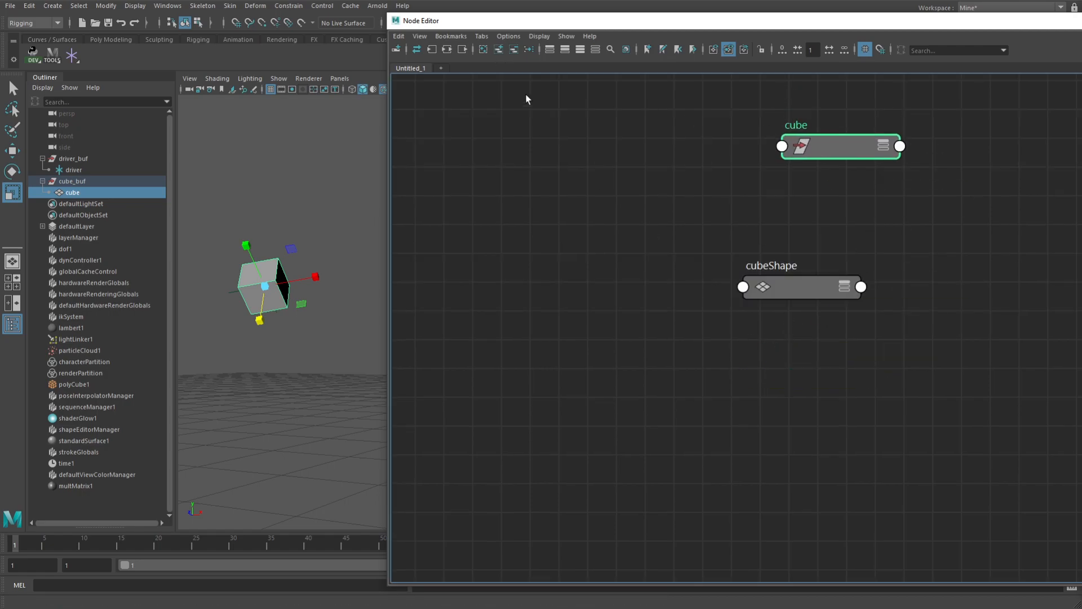
click(432, 50)
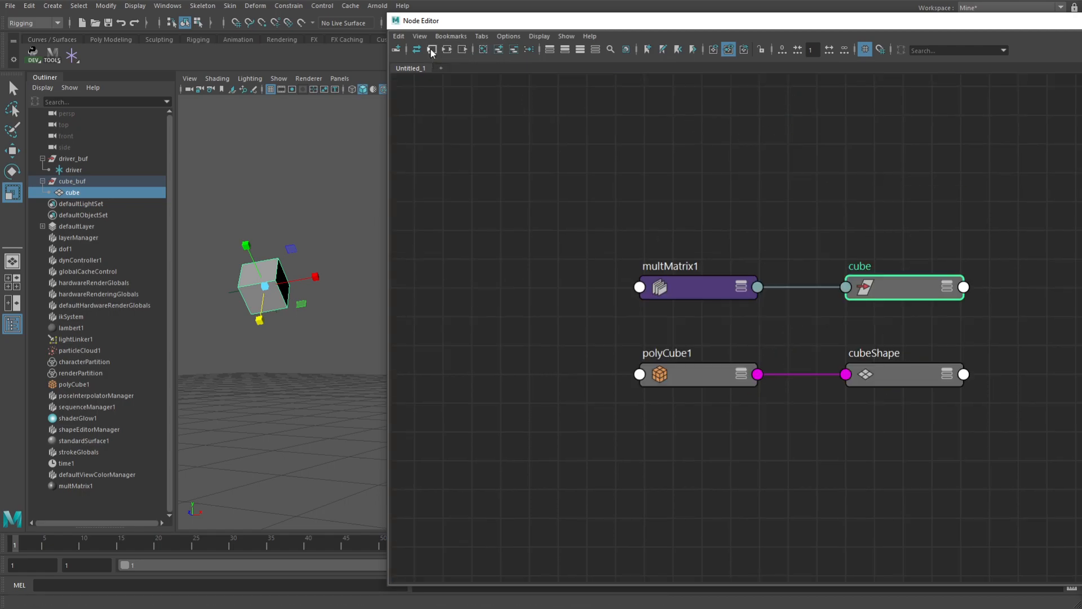
Remove the polyCube1 and cubeShape nodes from the graph
drag(995, 344, 589, 403)
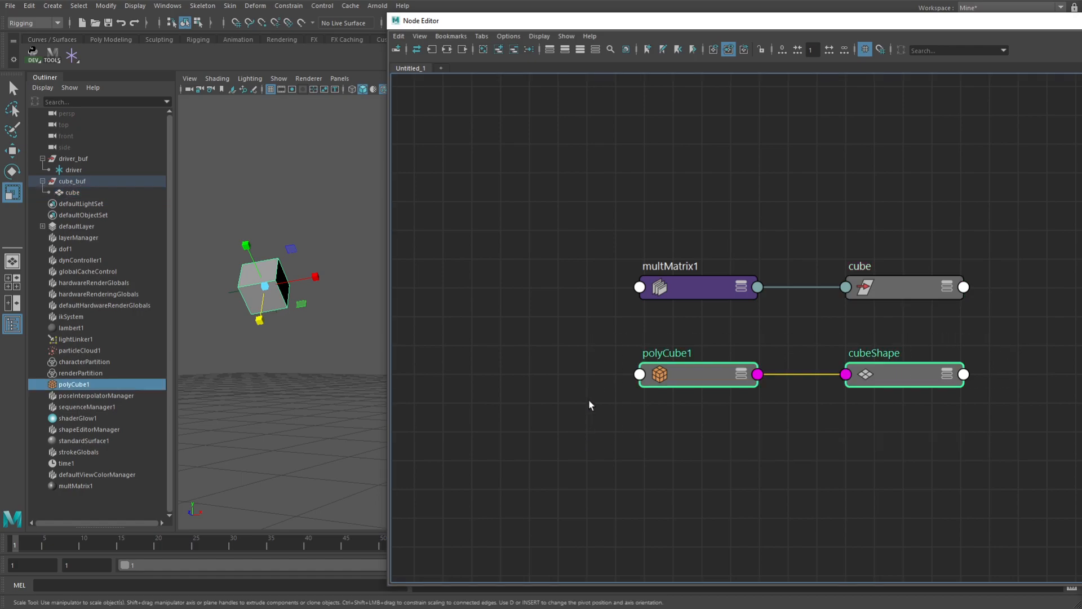
click(514, 50)
click(915, 289)
Pin the multMatrix1 and cube nodes and expand both to show the attributes that link them
drag(925, 184, 687, 364)
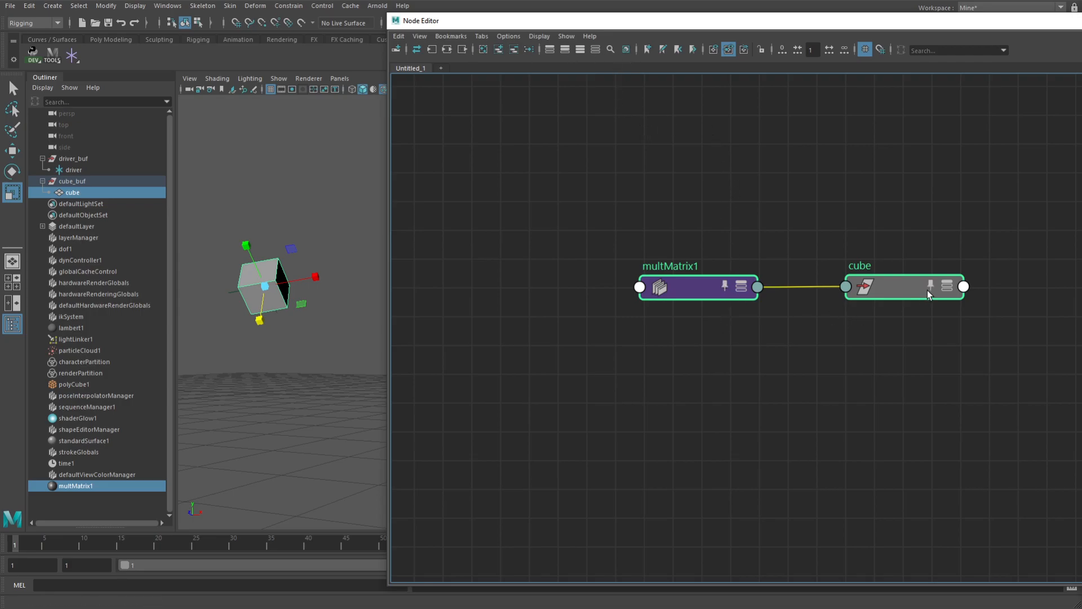
click(947, 286)
click(745, 286)
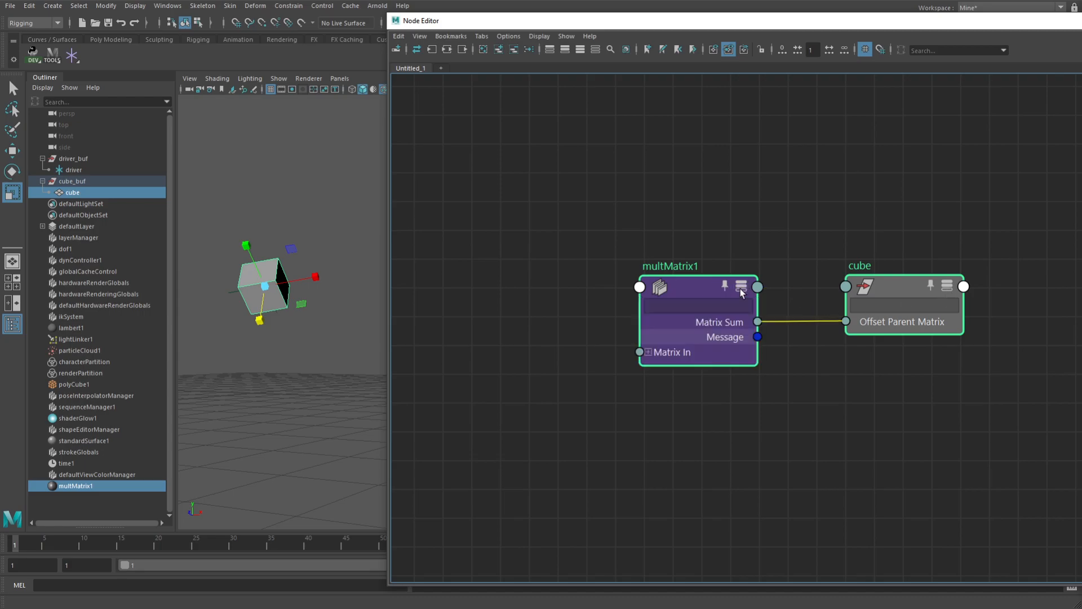
drag(744, 286, 715, 262)
click(789, 262)
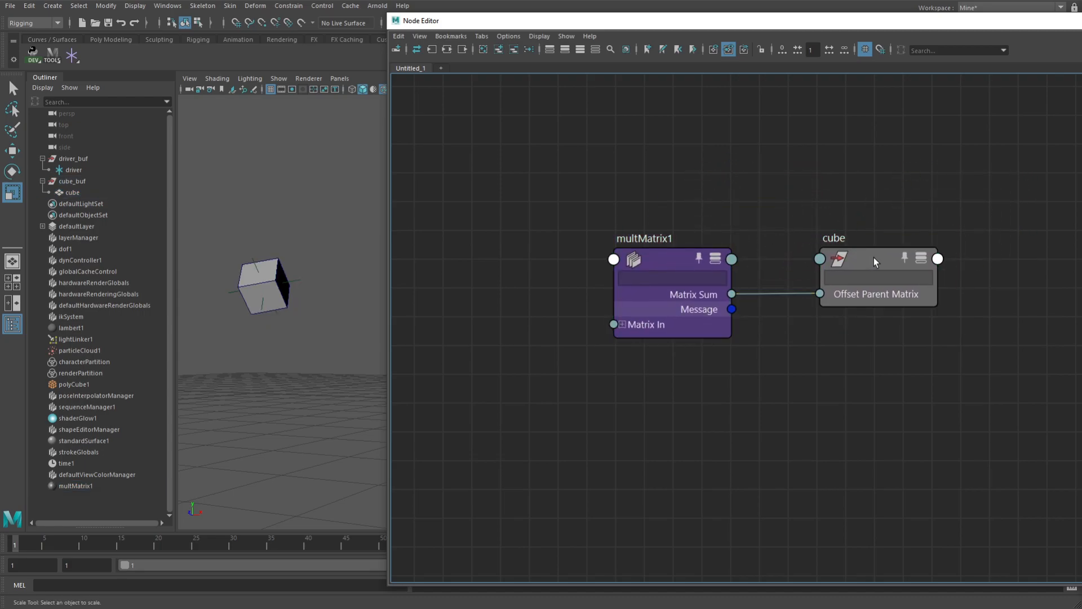
Offset the pinned cube below multMatrix1 and graph the input connections of multMatrix1
drag(874, 258, 881, 298)
drag(669, 261, 693, 217)
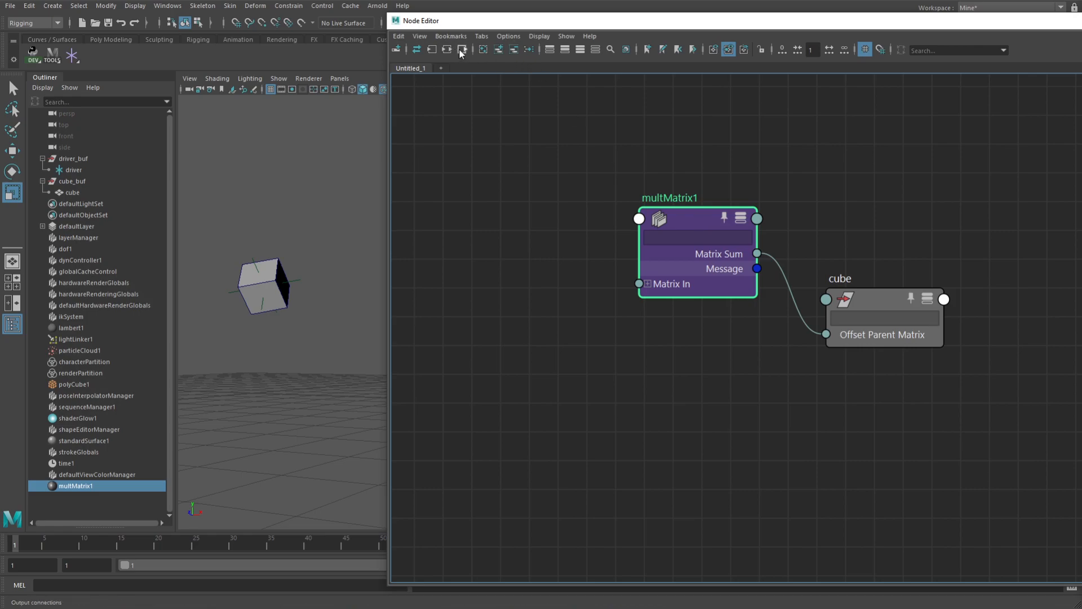
click(432, 50)
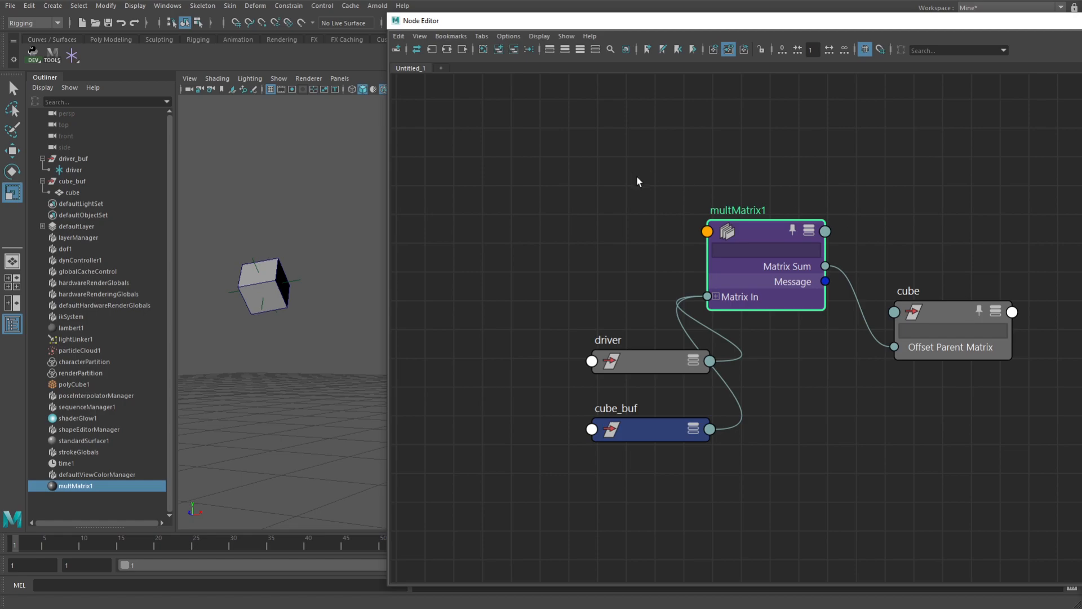
Arrange driver, cube_buf and cube on either side of multMatrix1 and expand its Matrix In entries
drag(616, 270, 573, 304)
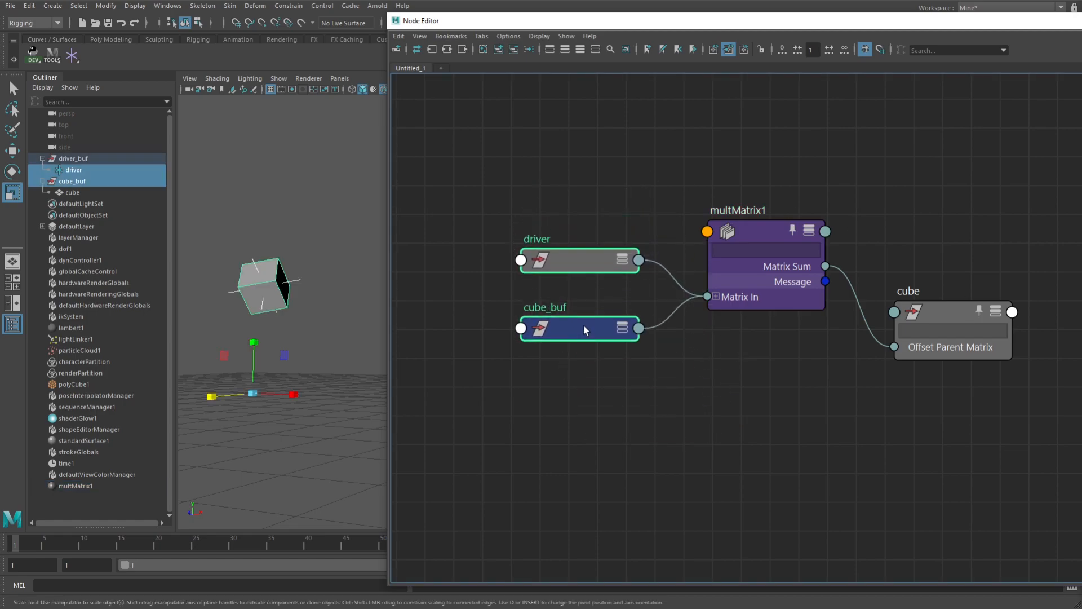
click(716, 296)
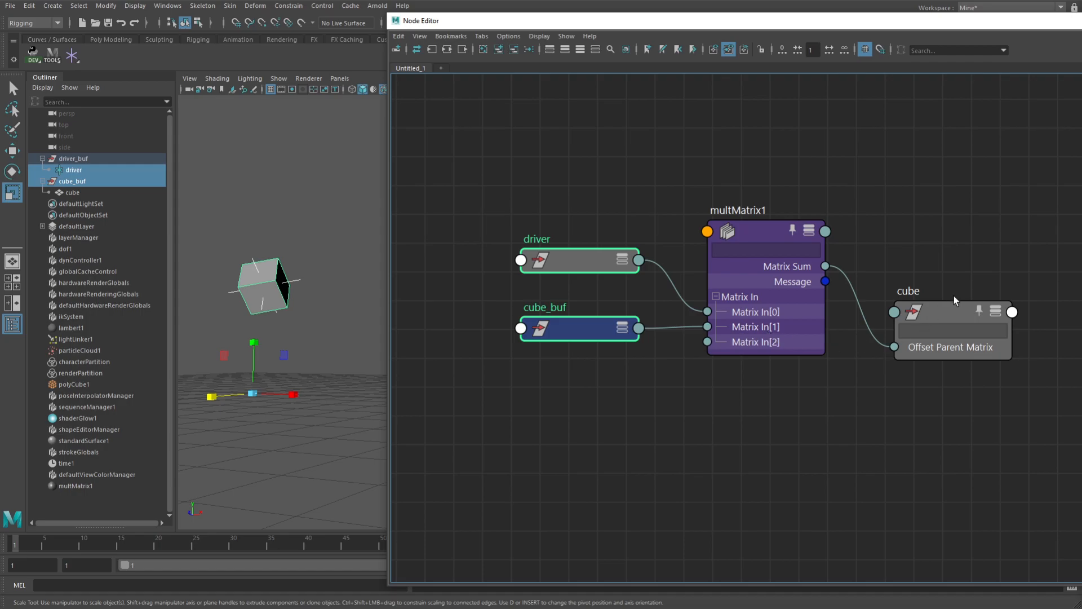
drag(952, 314, 949, 246)
alt+middle_drag(886, 322, 869, 345)
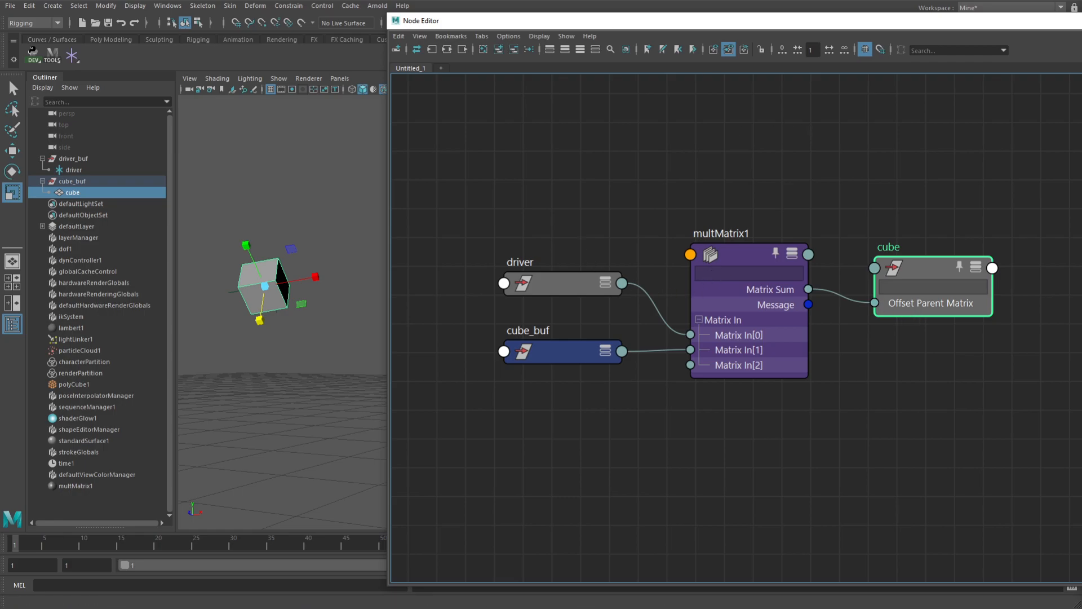
Unpin multMatrix1 and cube, and regraph only driver, cube_buf and multMatrix1, removing the driverShape node
drag(703, 163, 948, 353)
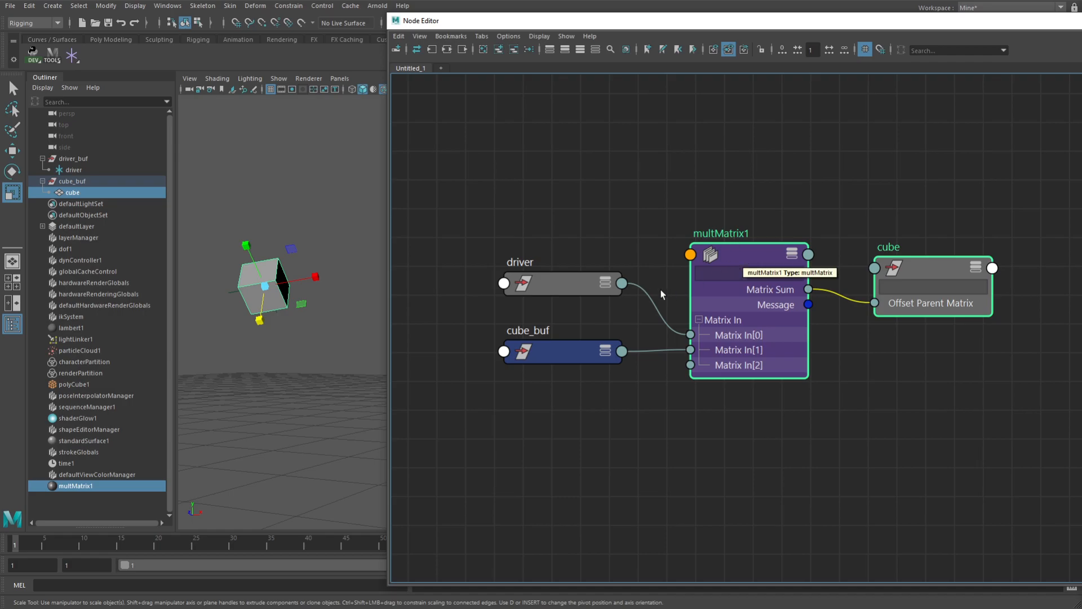
drag(578, 202, 564, 355)
drag(516, 146, 763, 408)
click(502, 49)
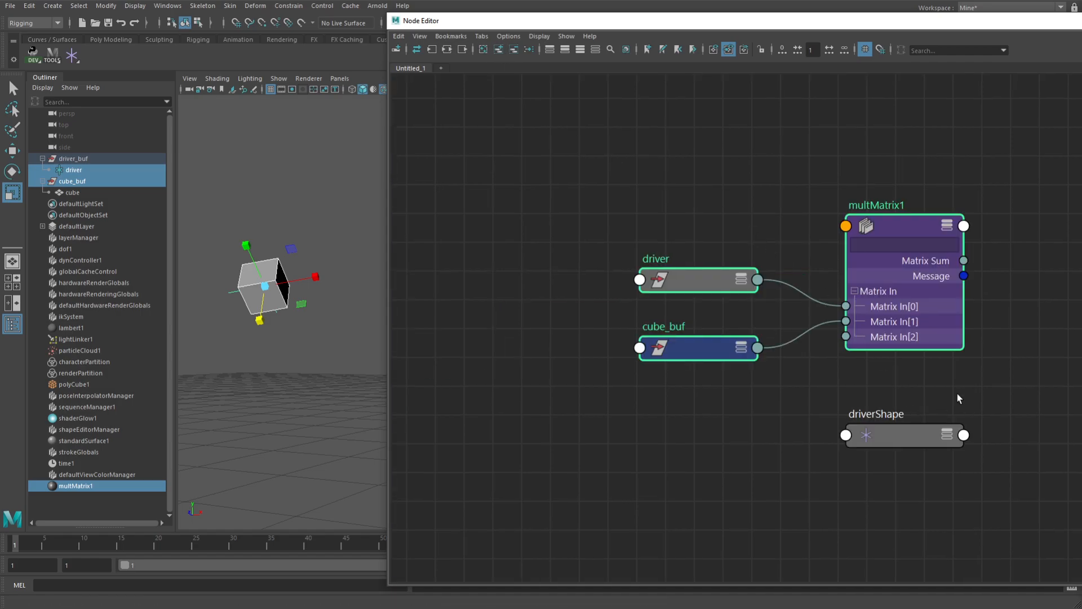
click(930, 435)
click(518, 49)
Move the unpinned driver and cube_buf above multMatrix1, and graph the output connections of multMatrix1
key(a)
drag(584, 307, 722, 138)
drag(586, 372, 896, 190)
drag(794, 254, 717, 251)
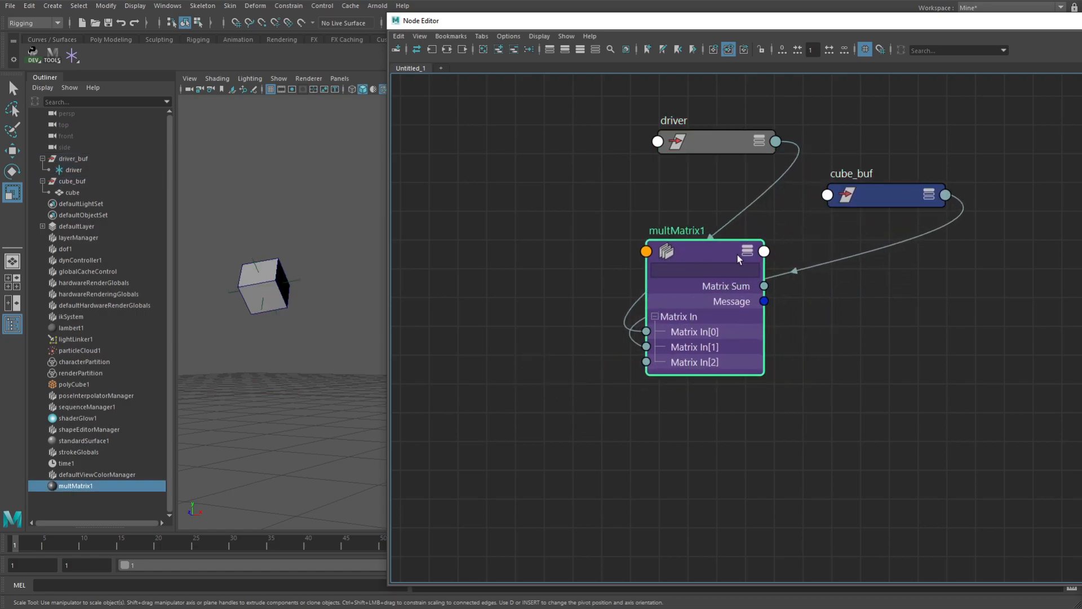
alt+middle_drag(850, 282, 853, 302)
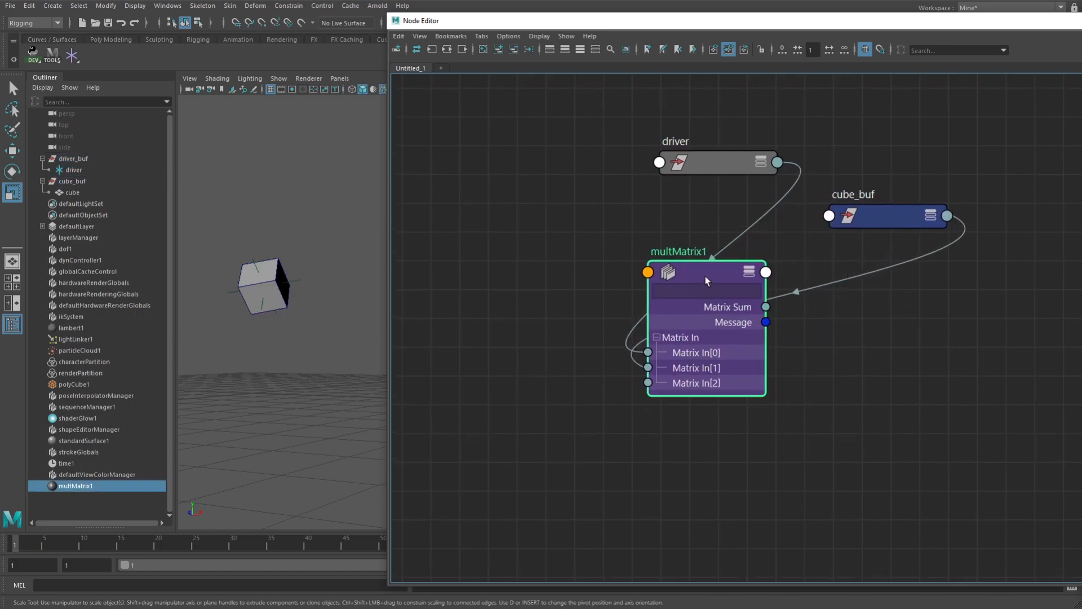
click(461, 48)
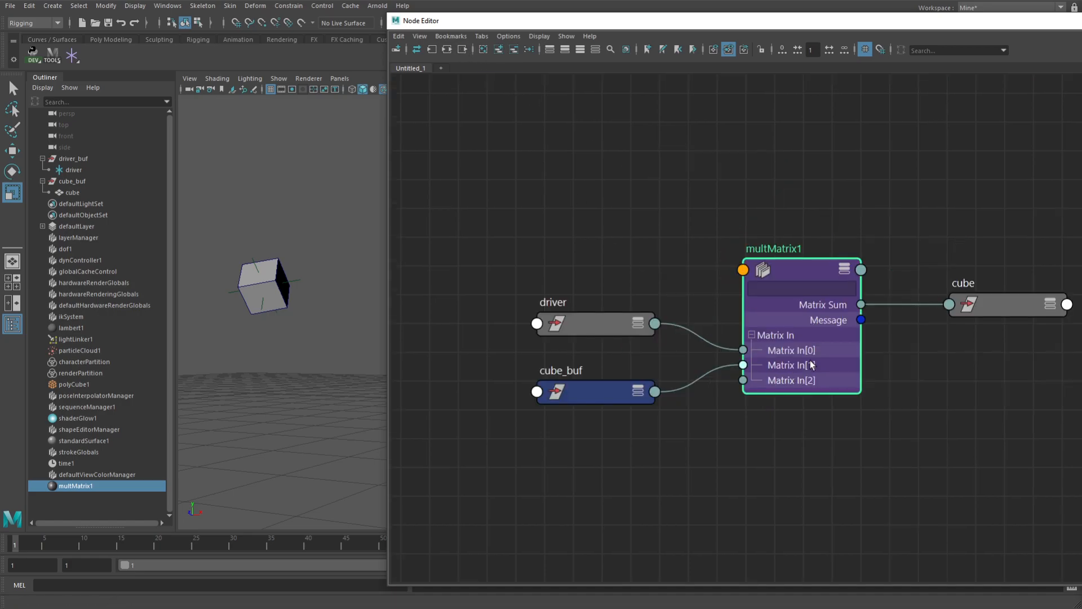
alt+middle_drag(693, 269, 621, 255)
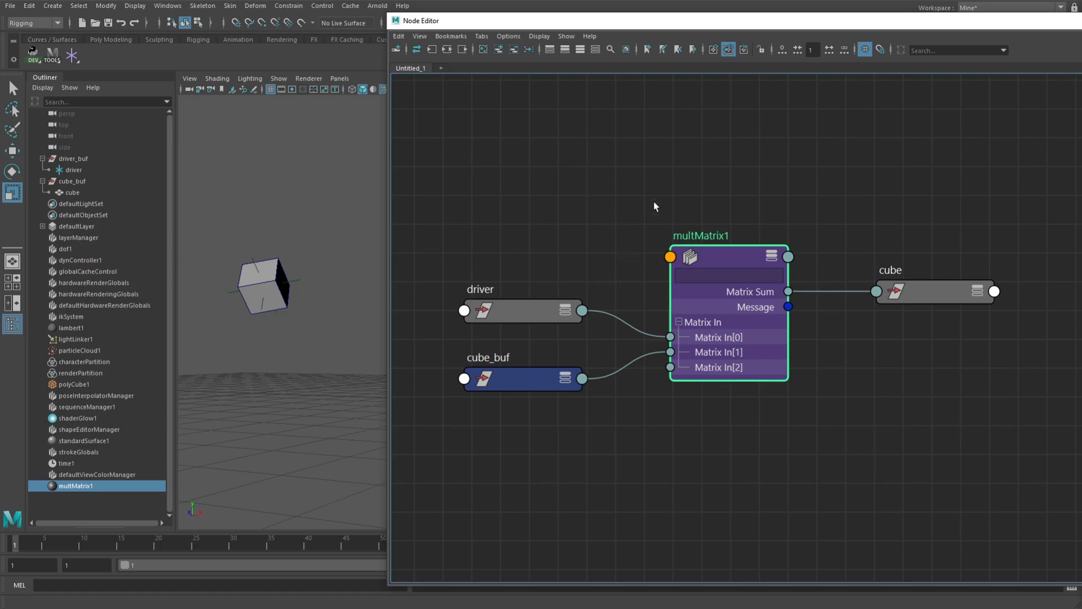
Nudge cube closer to multMatrix1 and space the driver and cube_buf nodes slightly farther apart
drag(952, 294, 925, 306)
drag(558, 311, 552, 300)
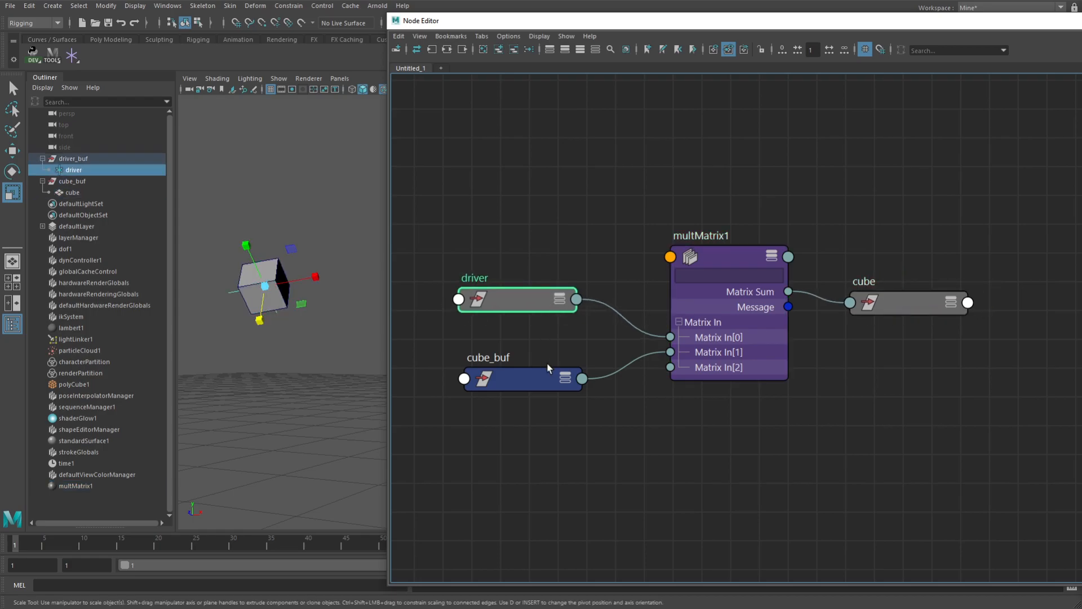
drag(549, 382, 548, 394)
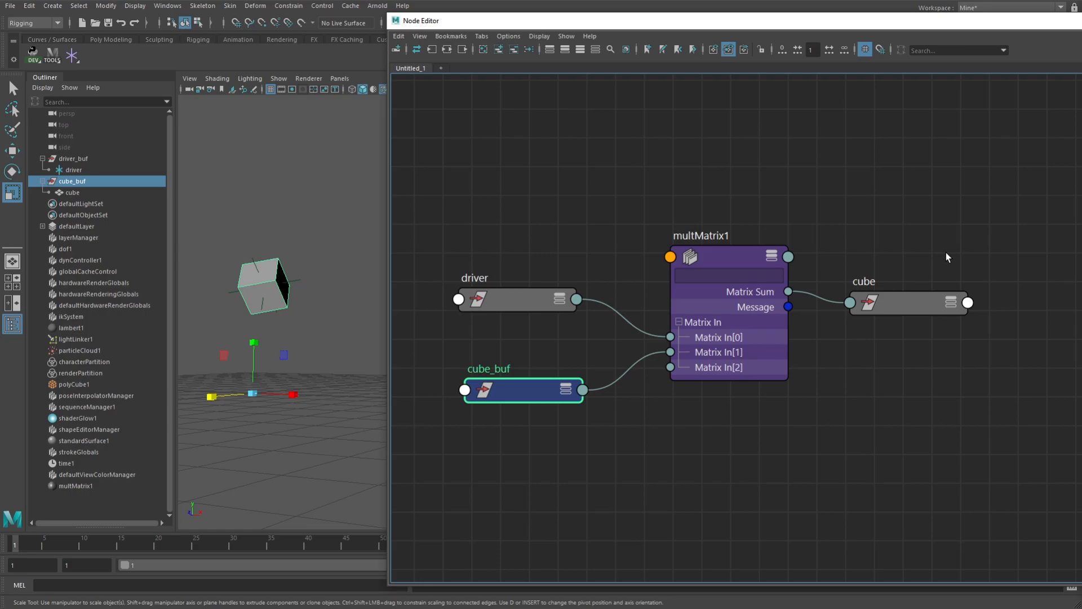
Remove cube from the graph, placing driver above multMatrix1 and cube_buf to its right
drag(918, 243, 906, 376)
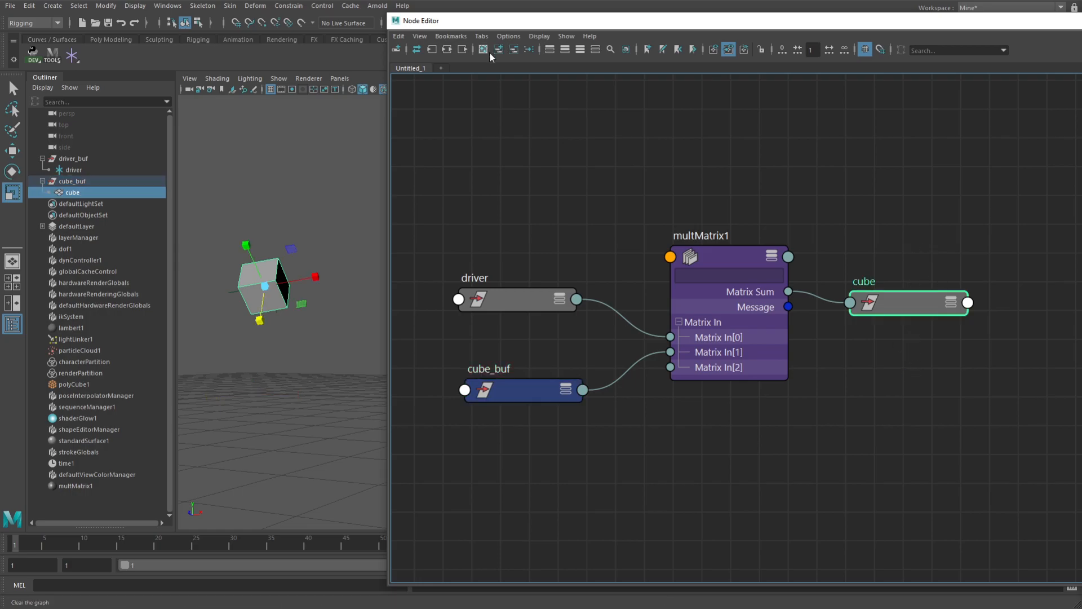
click(513, 50)
drag(529, 299, 776, 142)
drag(536, 388, 893, 289)
Pin driver, cube_buf and multMatrix1, and graph the output connections of multMatrix1
drag(619, 122, 883, 406)
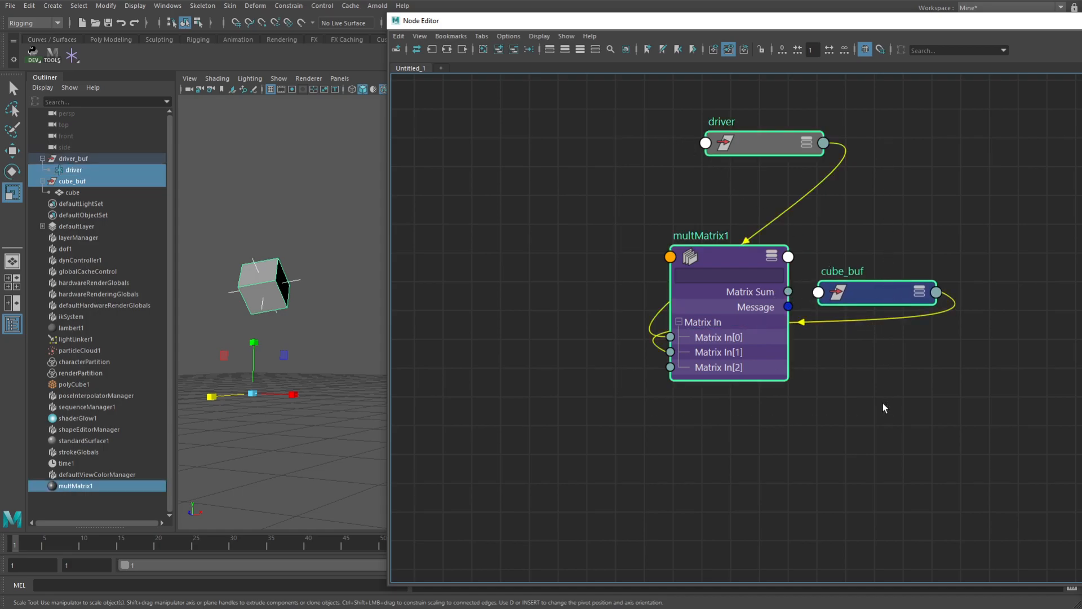
click(727, 265)
click(461, 50)
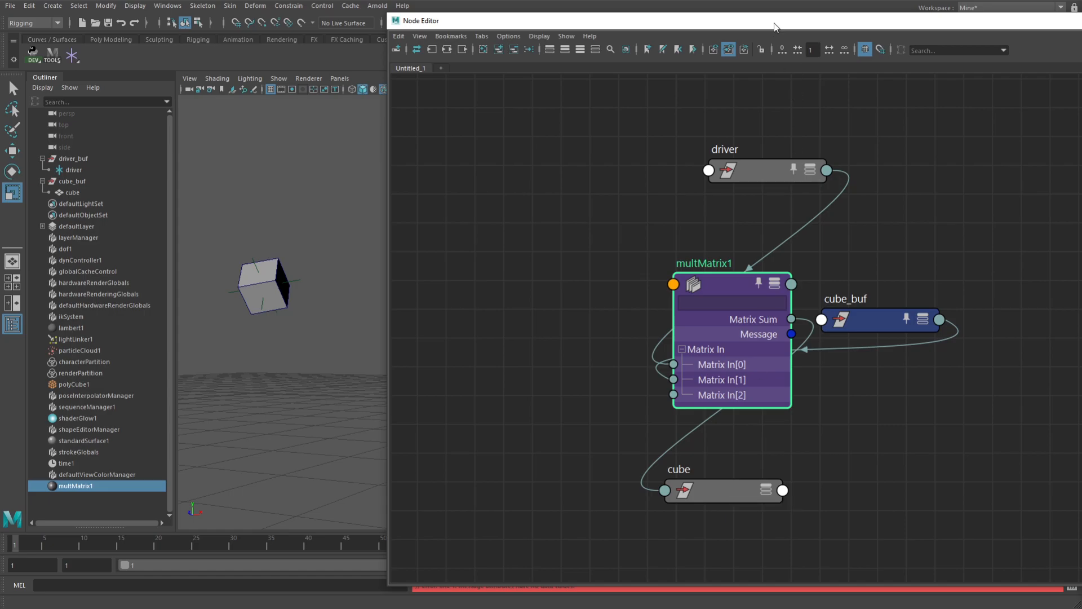
Raise the Node Editor window and expand cube_buf to its full attribute list, checking the Parent Inverse Matrix output
drag(775, 26, 772, 9)
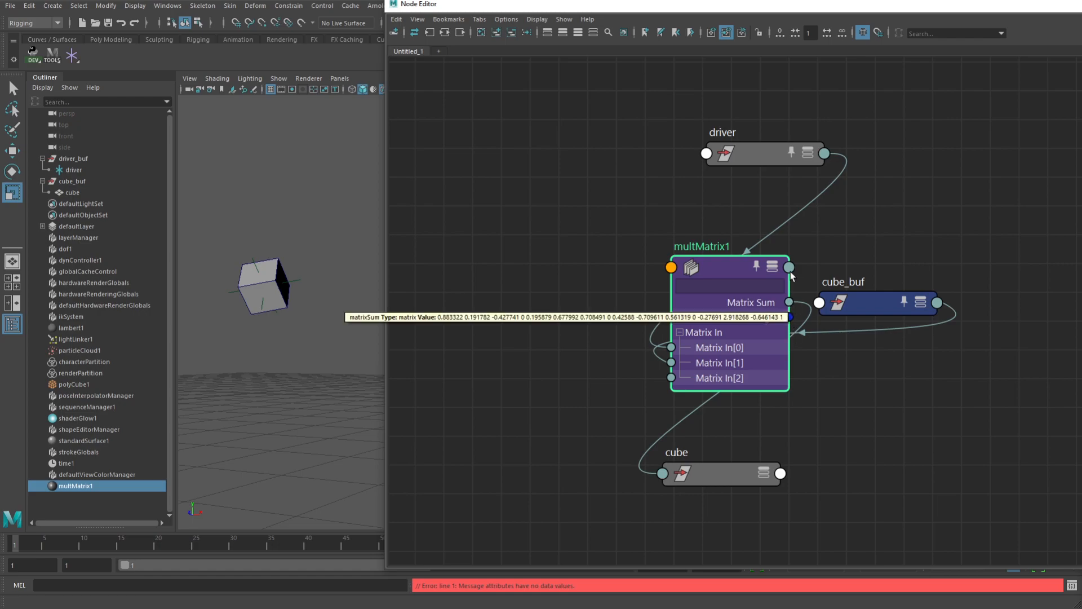
click(922, 308)
click(920, 306)
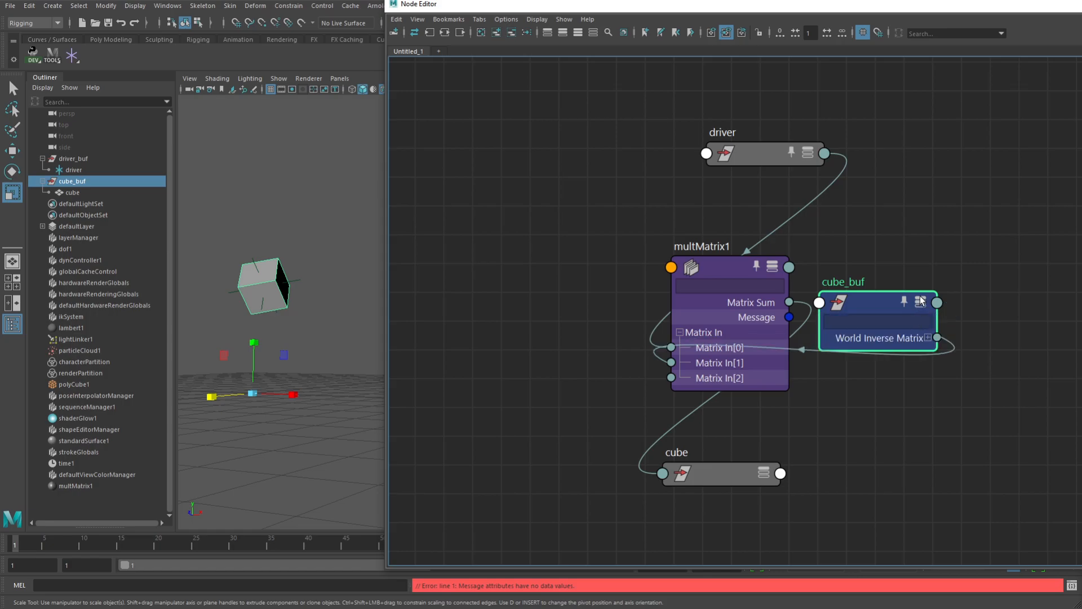
click(921, 303)
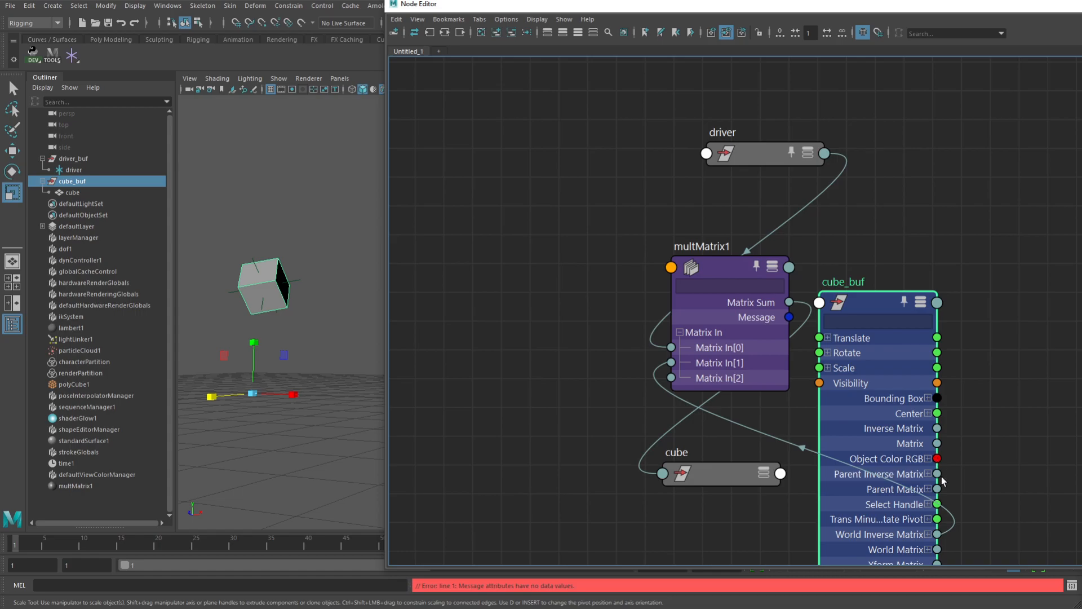
mouse_move(938, 475)
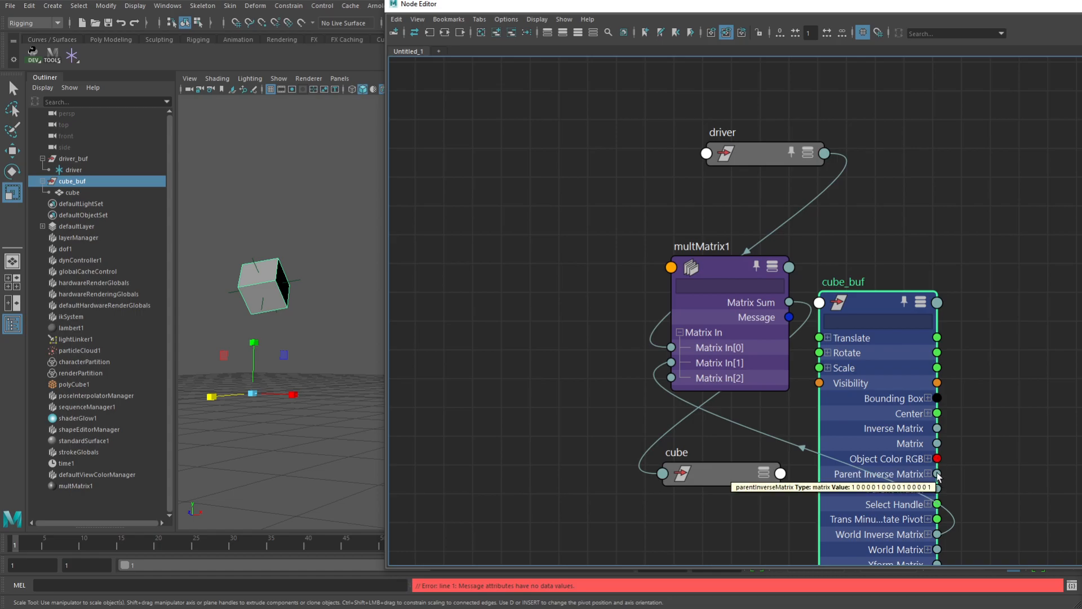
Rearrange the graph with driver and cube_buf to the left of multMatrix1 and cube to its right
drag(880, 301, 932, 209)
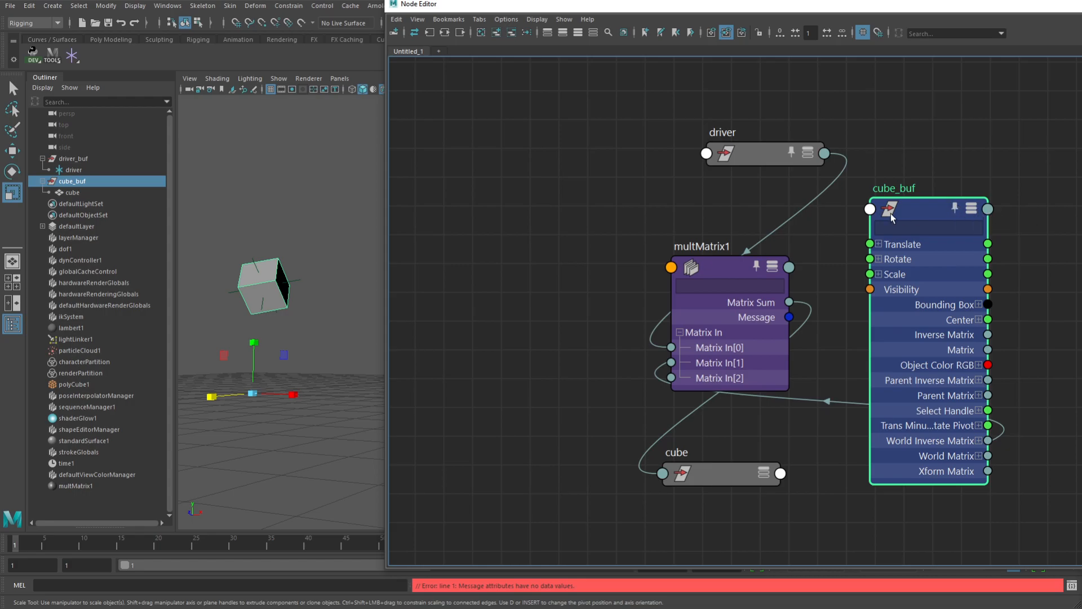
drag(938, 207, 516, 185)
drag(755, 153, 531, 118)
drag(727, 479, 945, 299)
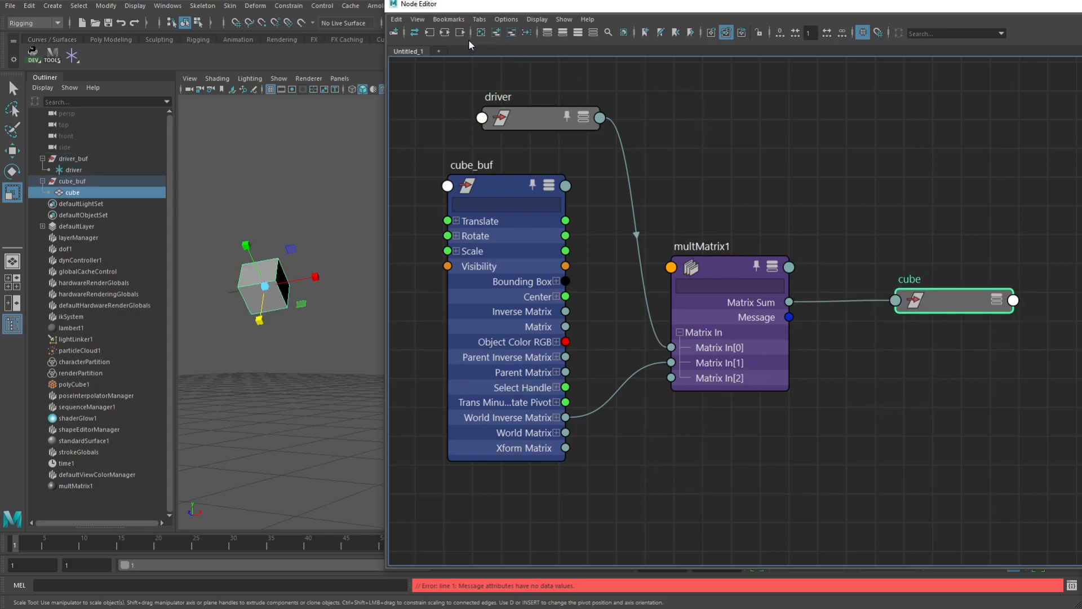
click(451, 20)
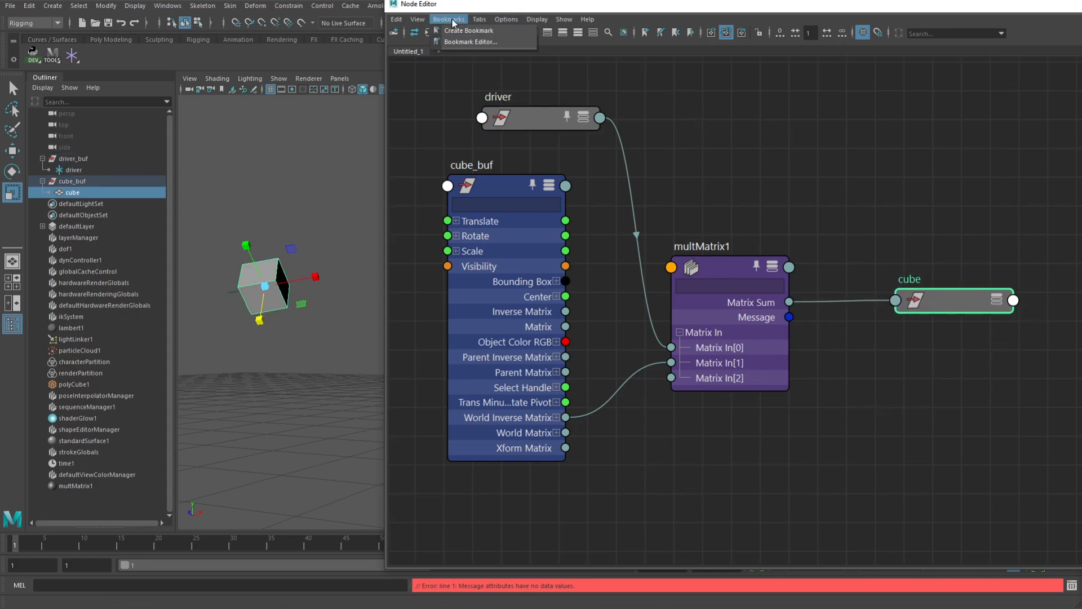
mouse_move(505, 21)
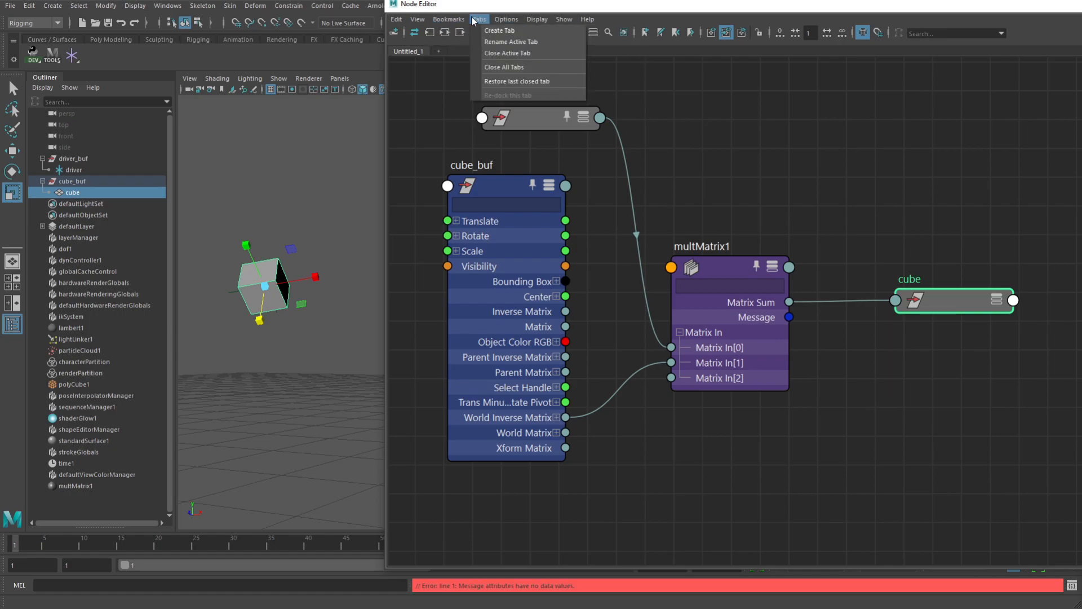
mouse_move(427, 21)
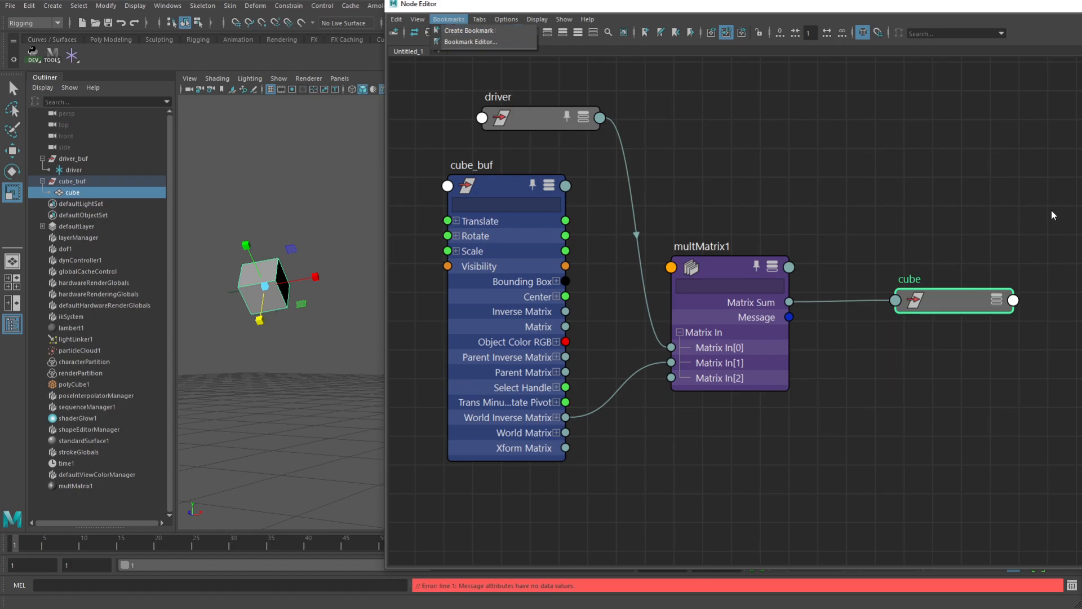
drag(1016, 88, 509, 435)
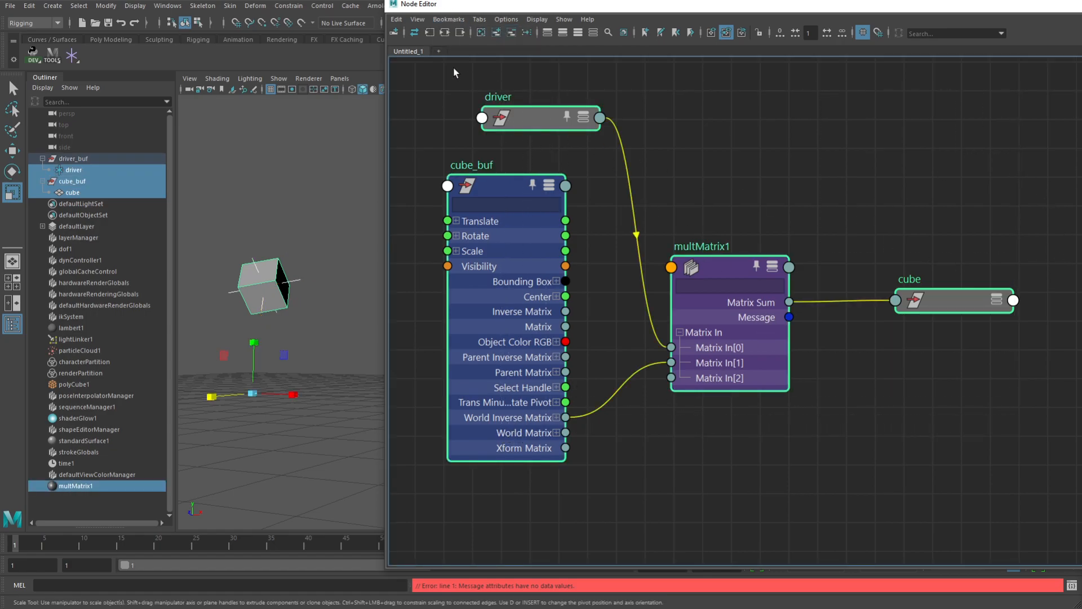
click(449, 20)
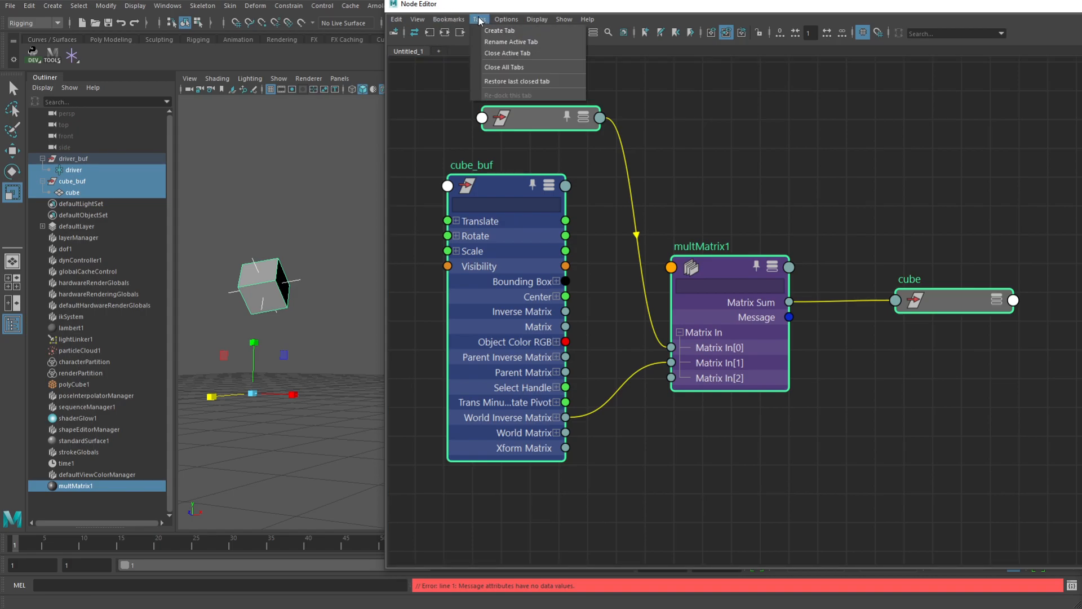
click(422, 102)
click(423, 104)
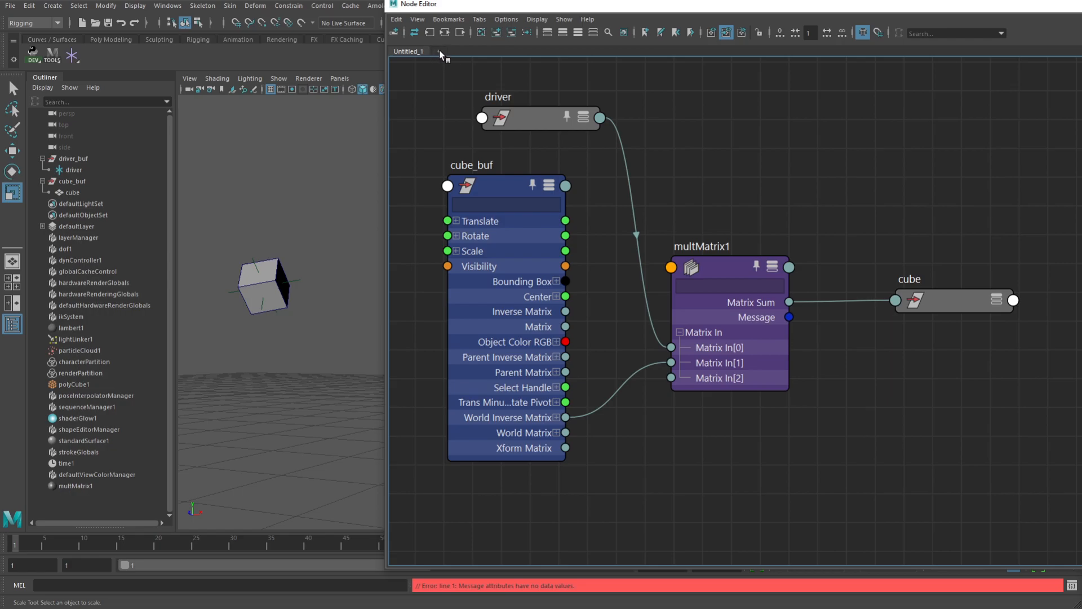